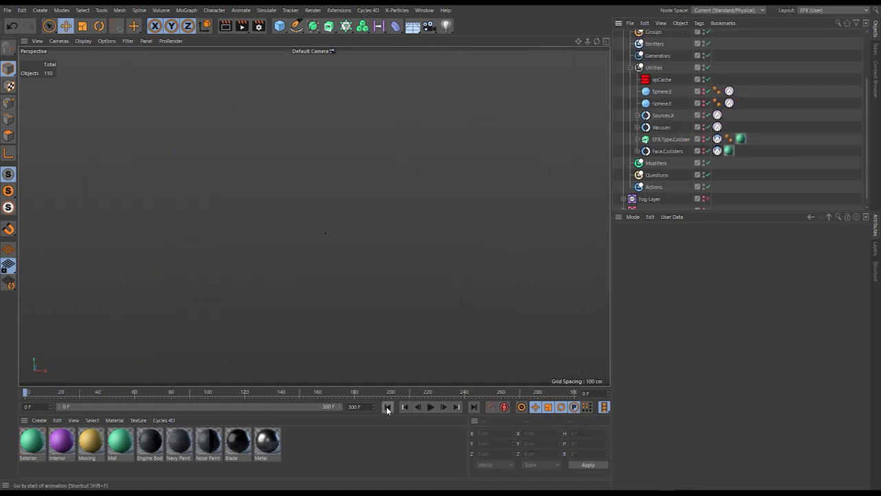
Step: Play the burning EFX letters simulation with F8
key(F8)
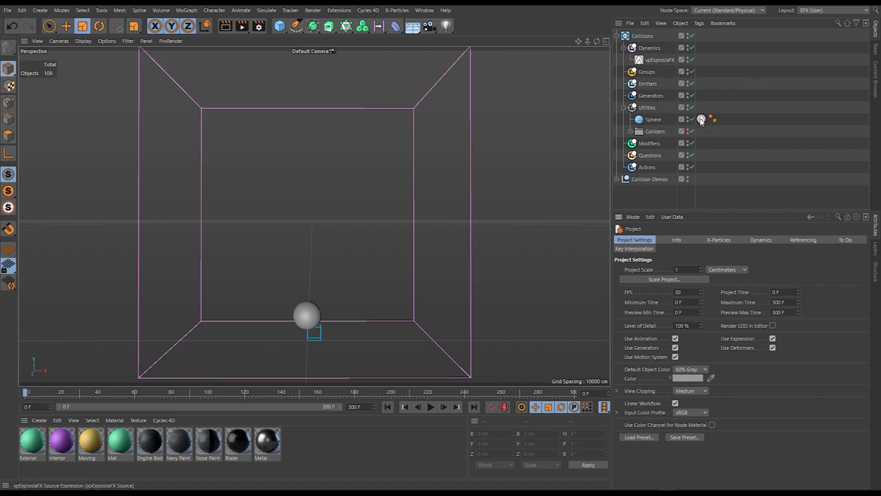
click(431, 407)
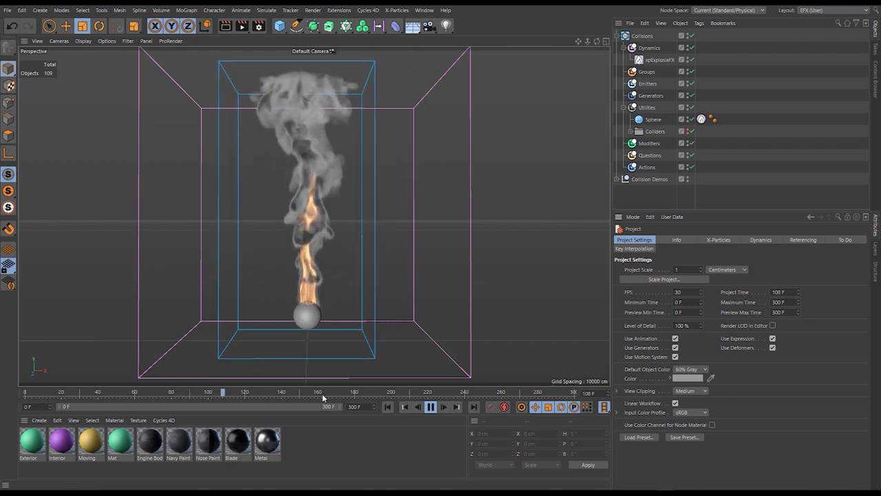
click(431, 407)
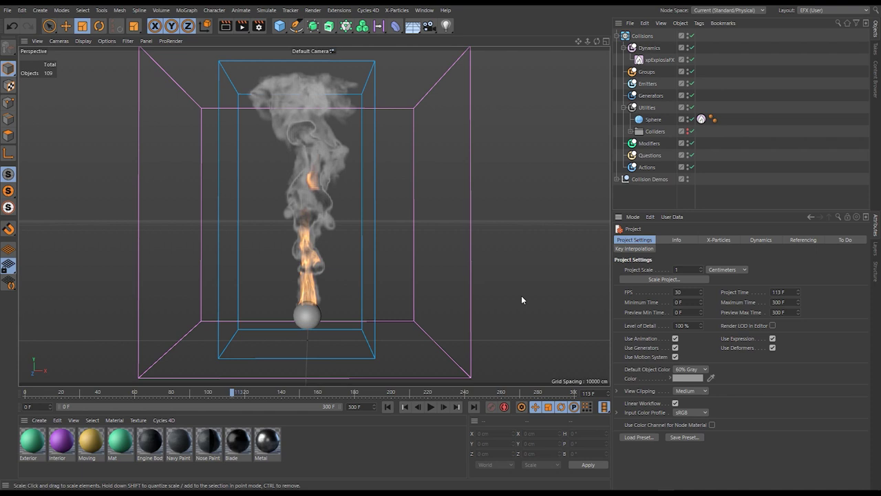
key(shift+f)
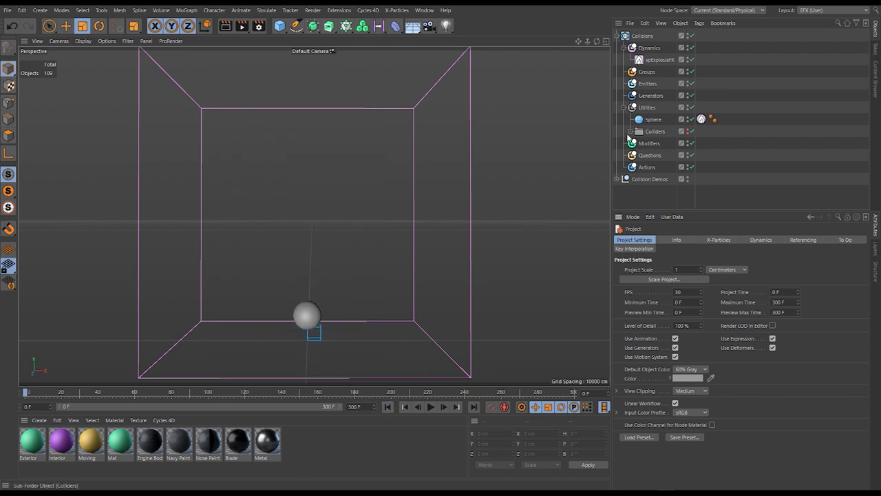
Step: Enable the Colliders group, move its Cube under Utilities, and hide the remaining colliders
click(690, 131)
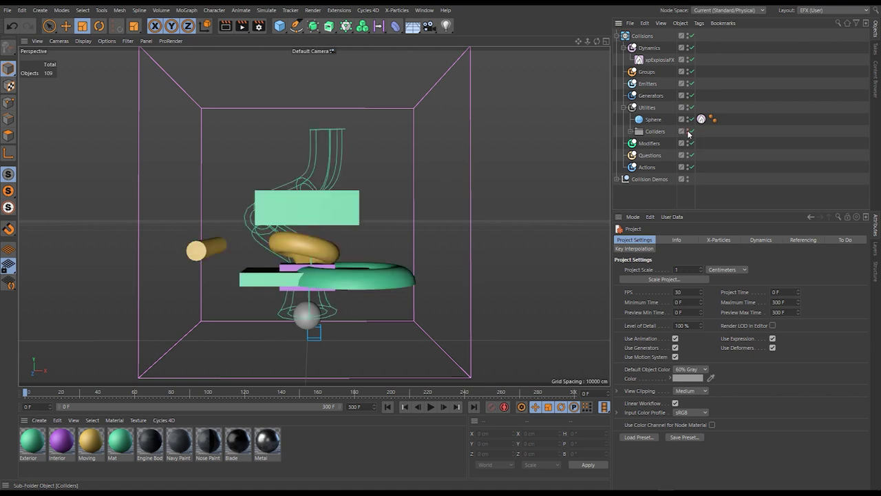
click(630, 132)
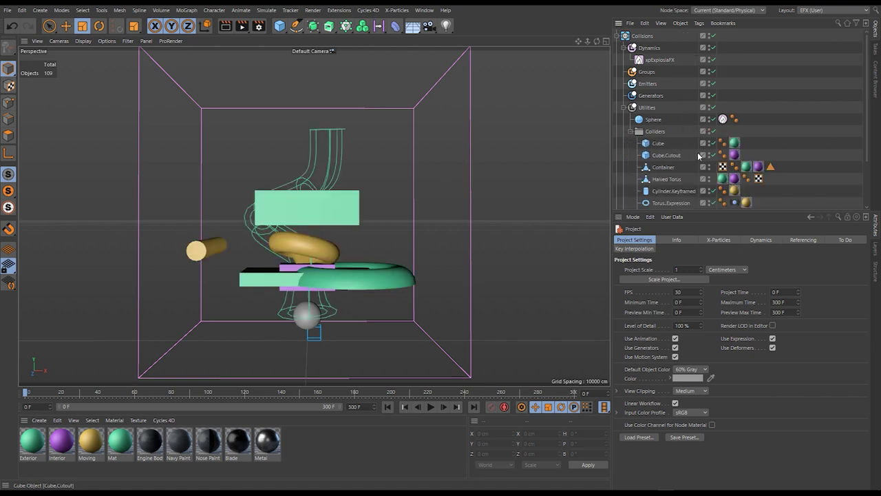
scroll(864, 98, down, 2)
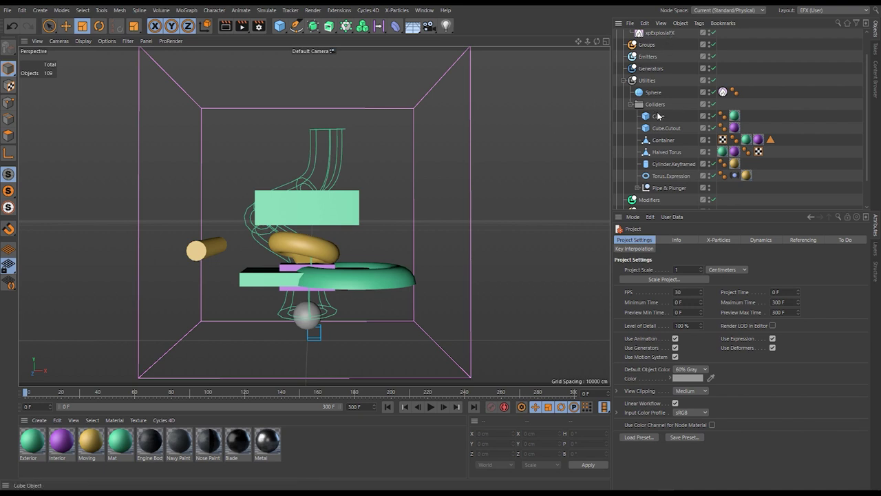
drag(660, 103, 659, 102)
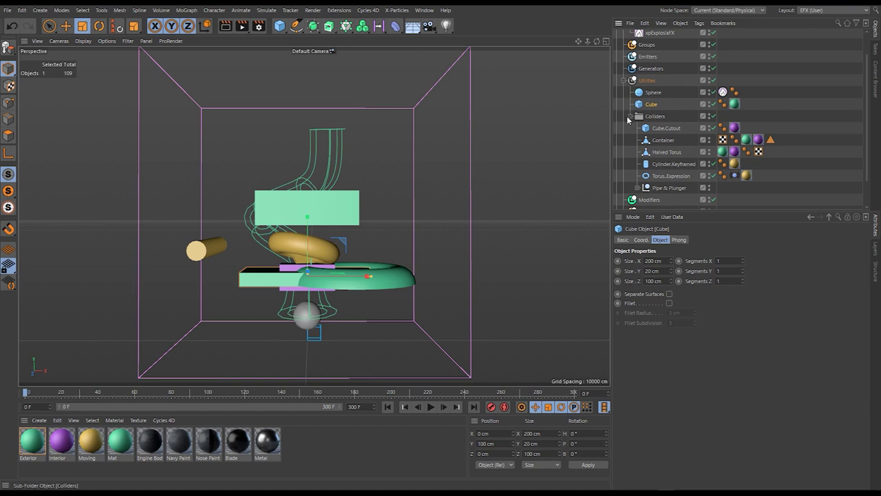
click(630, 117)
click(687, 143)
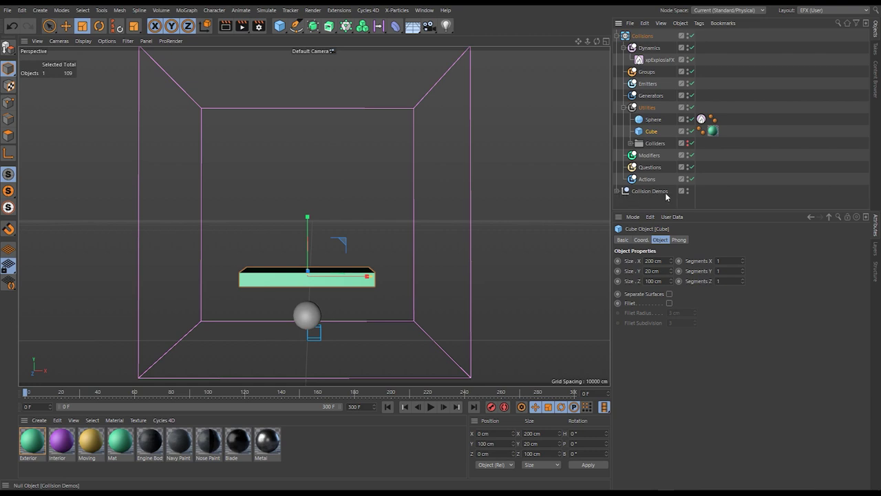
click(617, 192)
drag(866, 73, 866, 97)
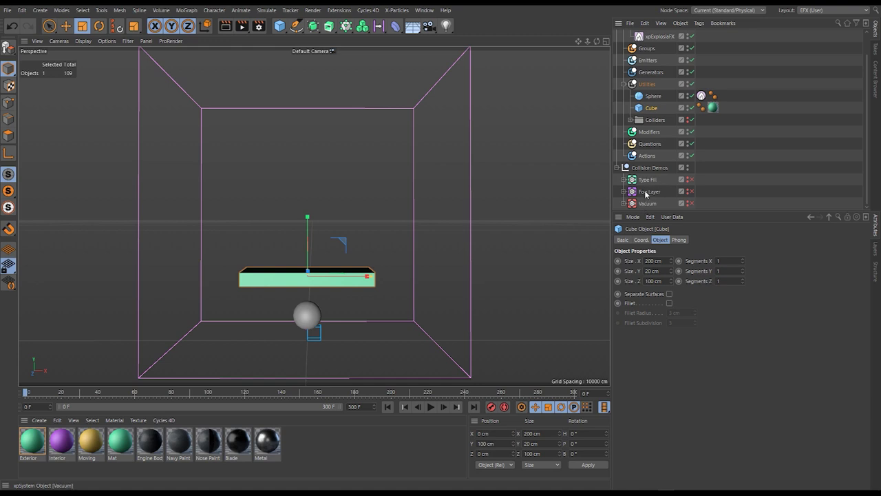
click(618, 168)
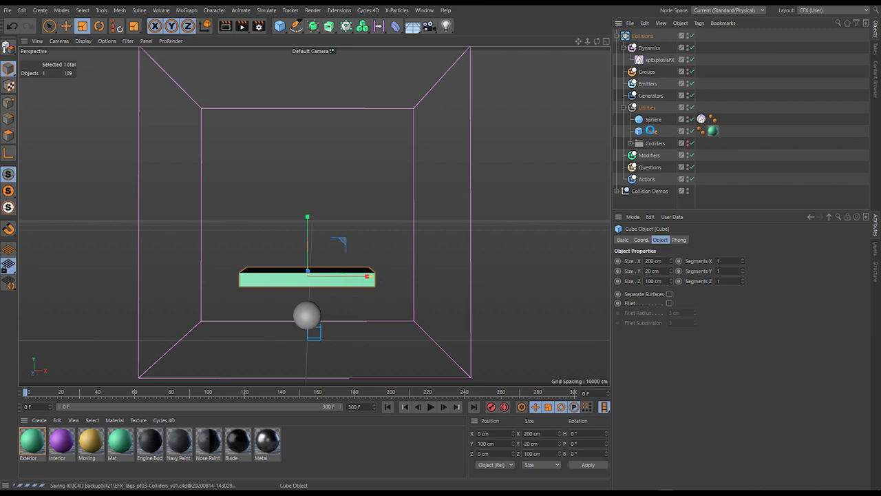
Step: Add a Solid xpExplosiaFX Collider tag to the Cube and compare it with the Sphere's Source tag
right_click(655, 135)
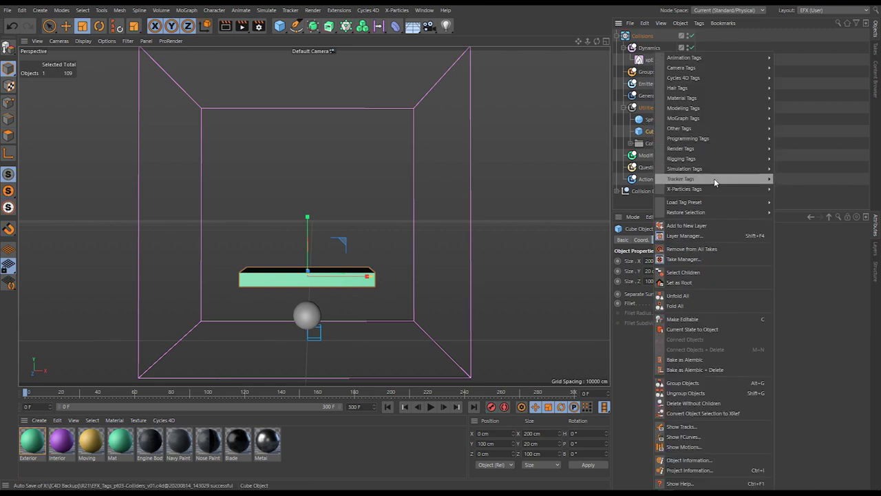
mouse_move(713, 189)
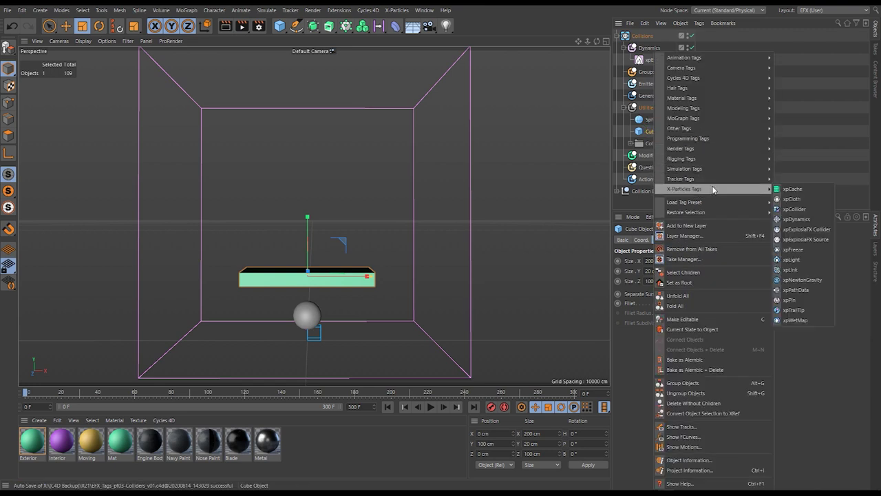
click(808, 229)
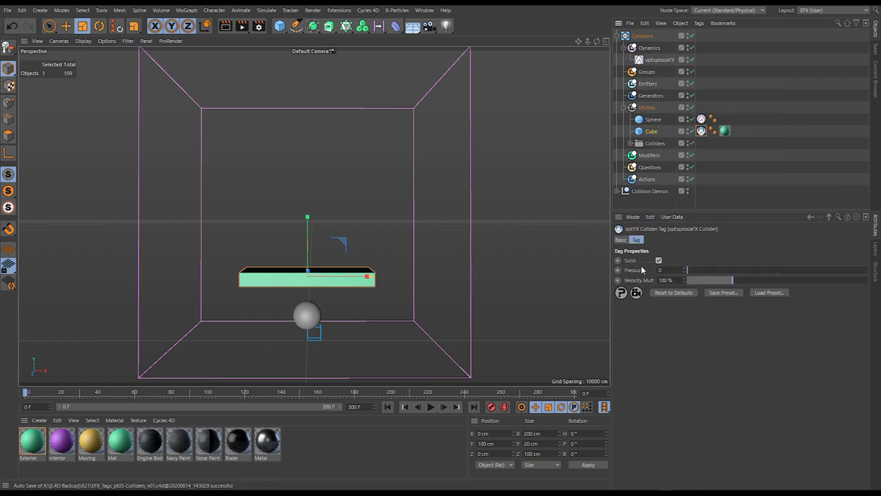
click(701, 119)
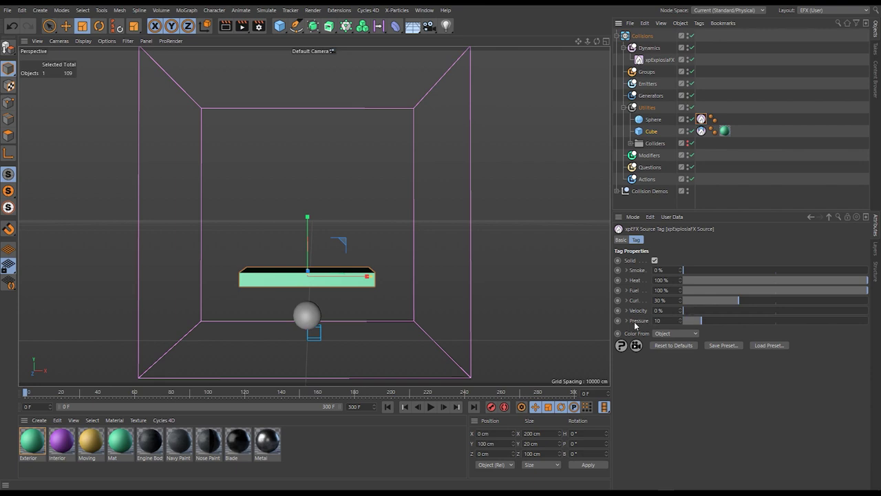
click(701, 130)
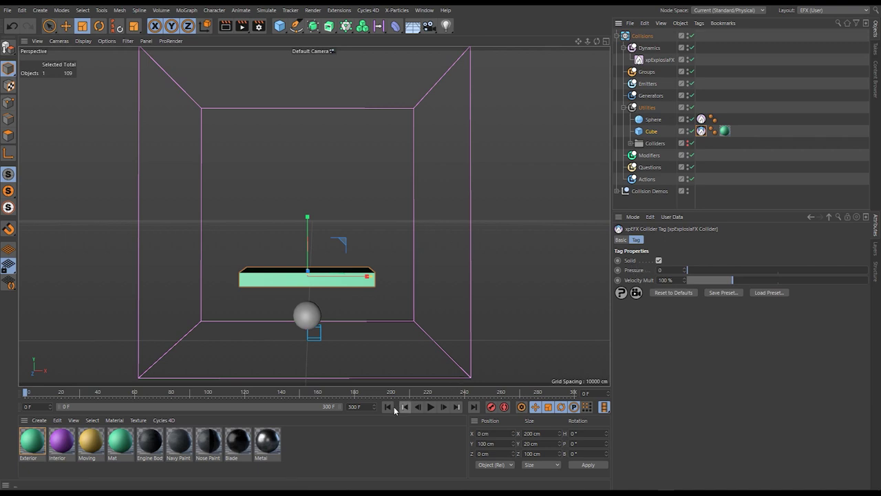
Step: Raise the Cube to Y 127.952 cm, tilt it, and test-play to frame 79
mouse_move(308, 231)
mouse_down()
mouse_move(308, 212)
mouse_move(286, 246)
mouse_move(288, 224)
mouse_move(313, 237)
mouse_up()
key(r)
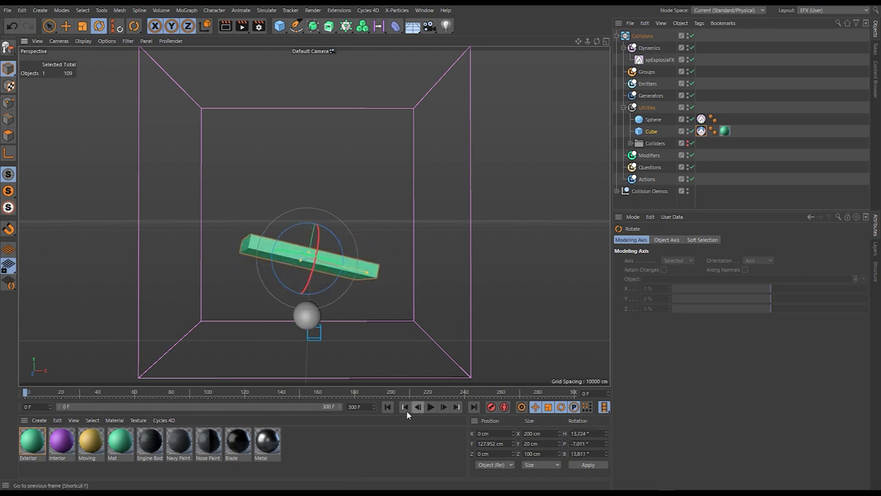
click(431, 406)
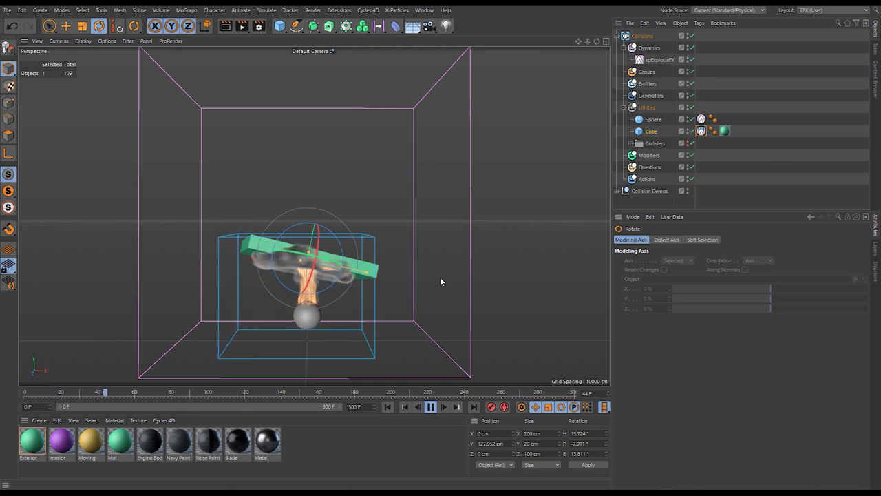
click(430, 406)
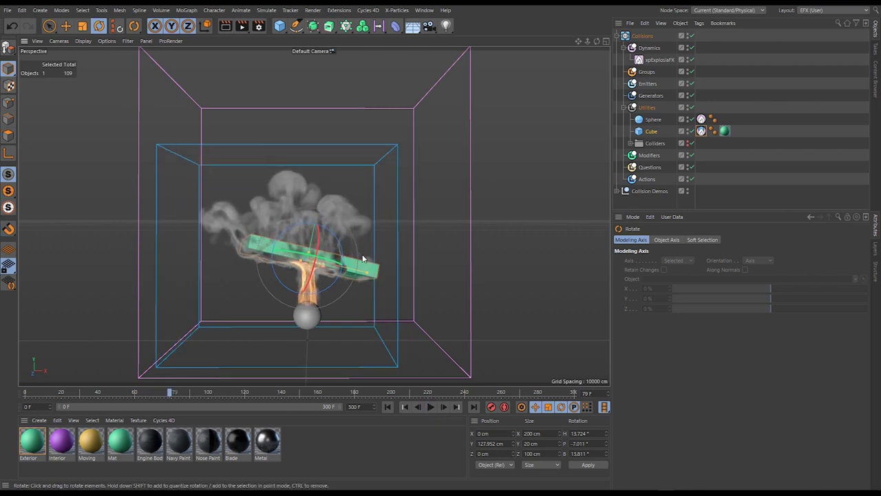
Step: Inspect the Cube from above and thicken it to 67.339 cm in Y
alt+drag(366, 262, 385, 261)
alt+right_drag(386, 262, 428, 282)
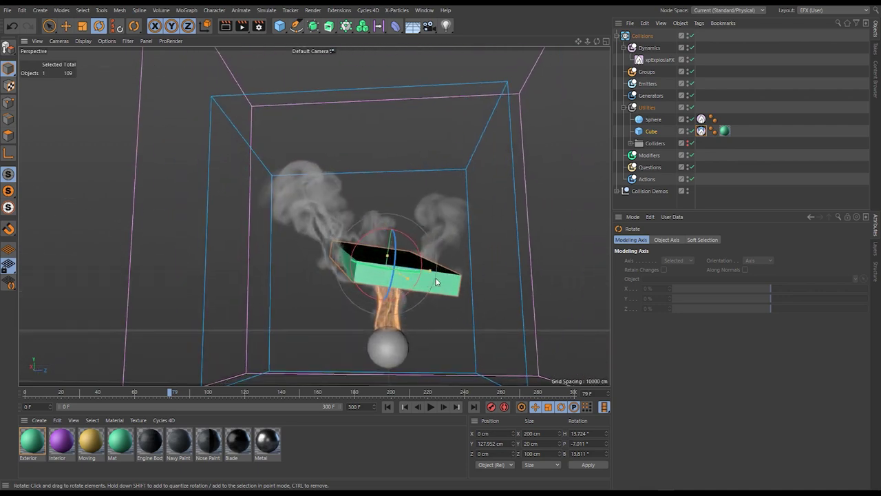
alt+drag(435, 282, 359, 269)
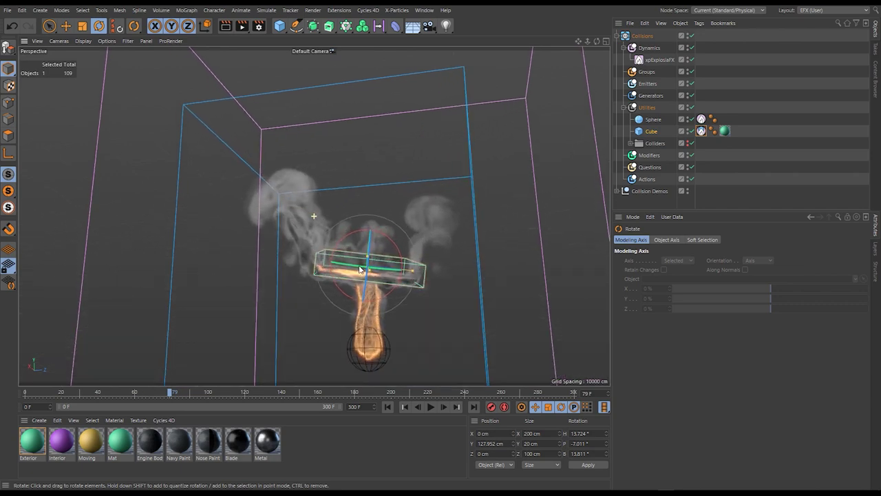
click(127, 41)
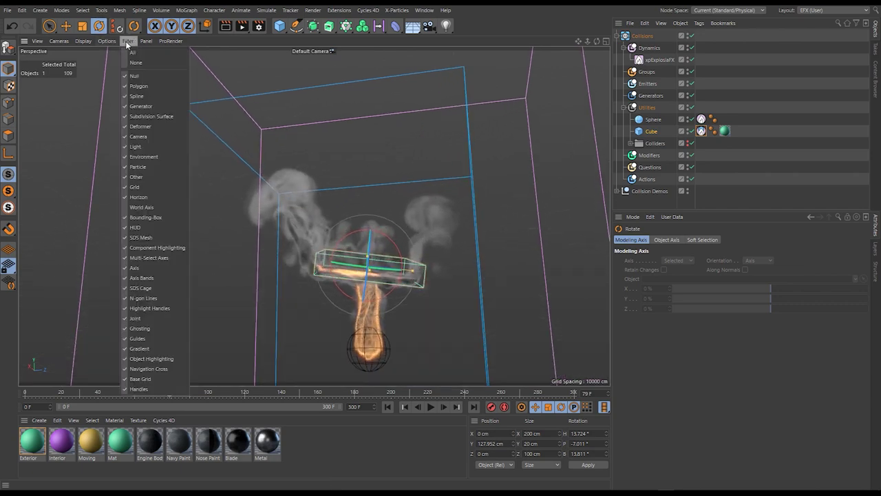
click(153, 183)
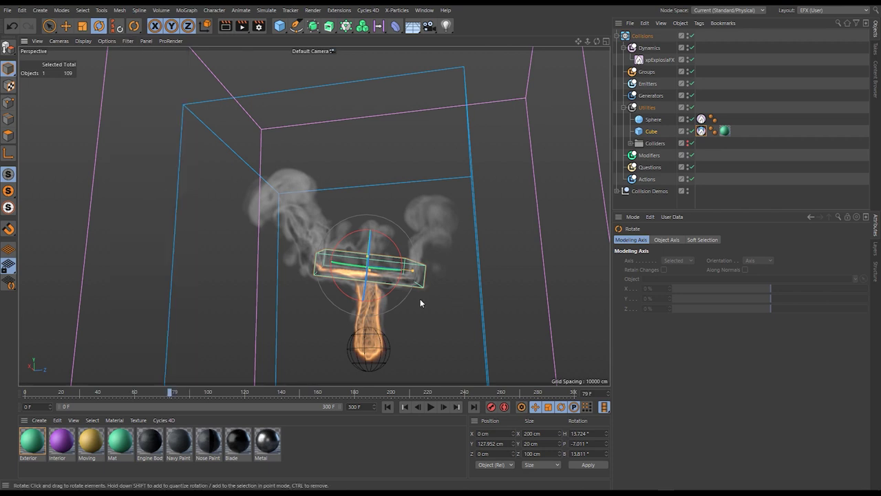
alt+drag(380, 280, 372, 234)
Step: Replay to frame 84 and resize the Cube collider to 23.086 cm Y by 65.102 cm Z
click(388, 406)
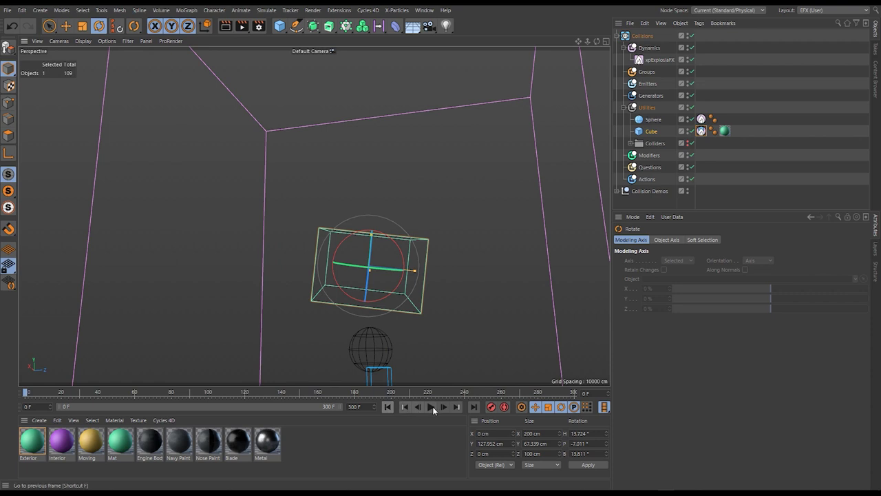
click(431, 407)
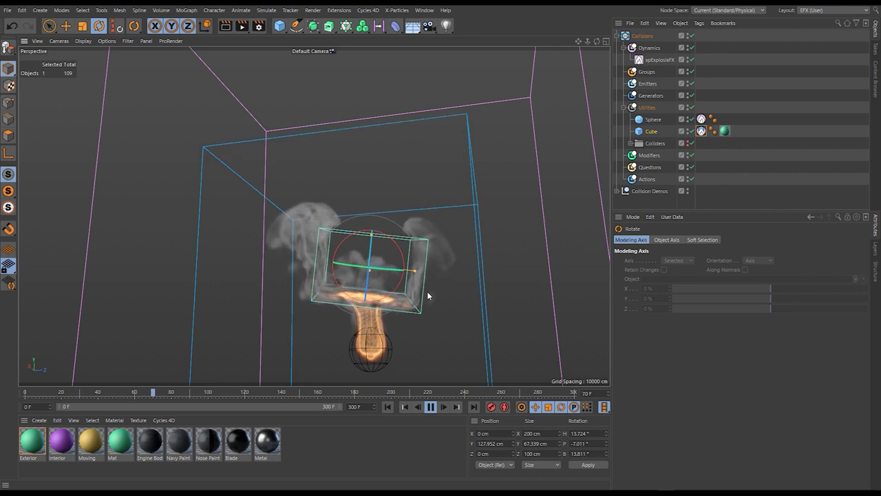
click(431, 407)
alt+drag(475, 352, 544, 157)
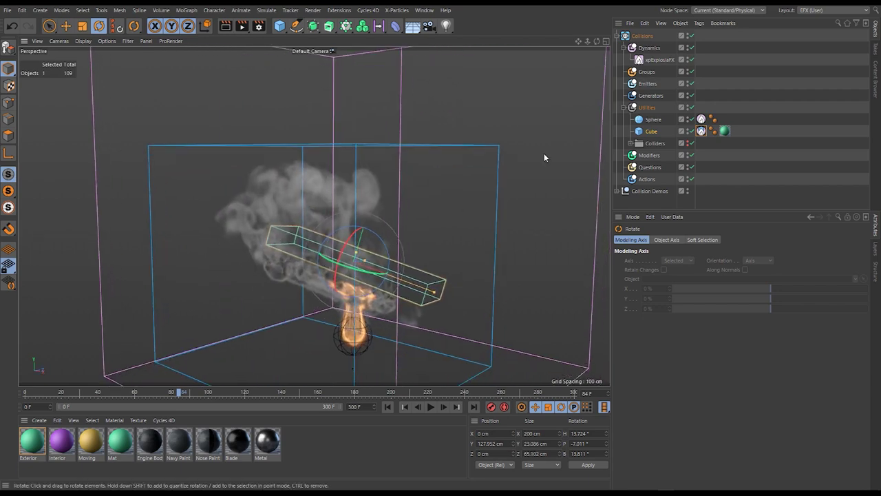
click(702, 131)
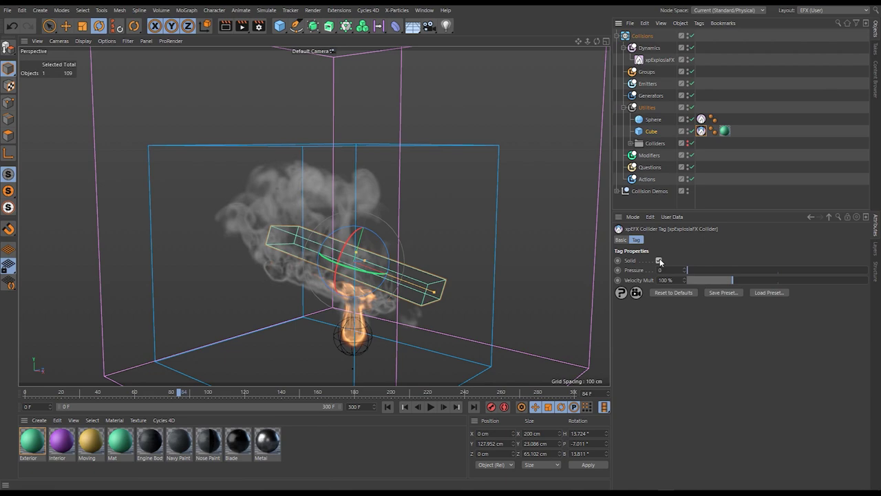
alt+drag(413, 262, 363, 267)
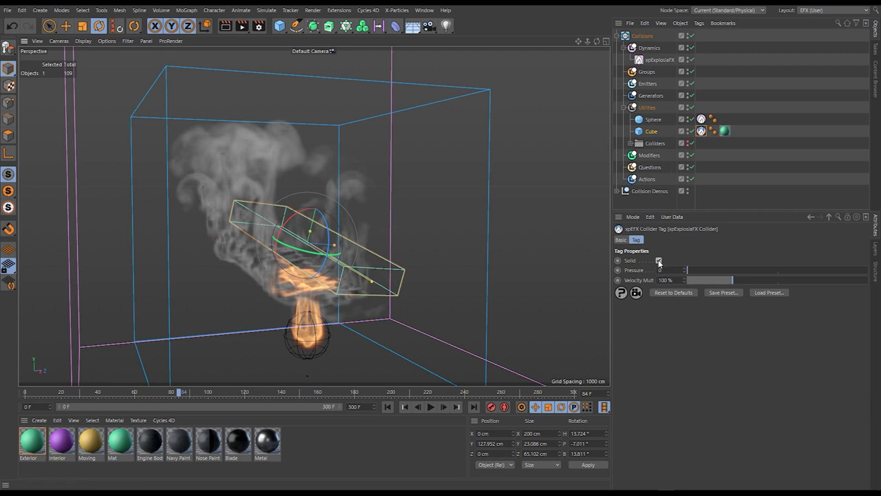
Step: Move the Halved Torus into Utilities and park the Cube in the Colliders folder
click(630, 143)
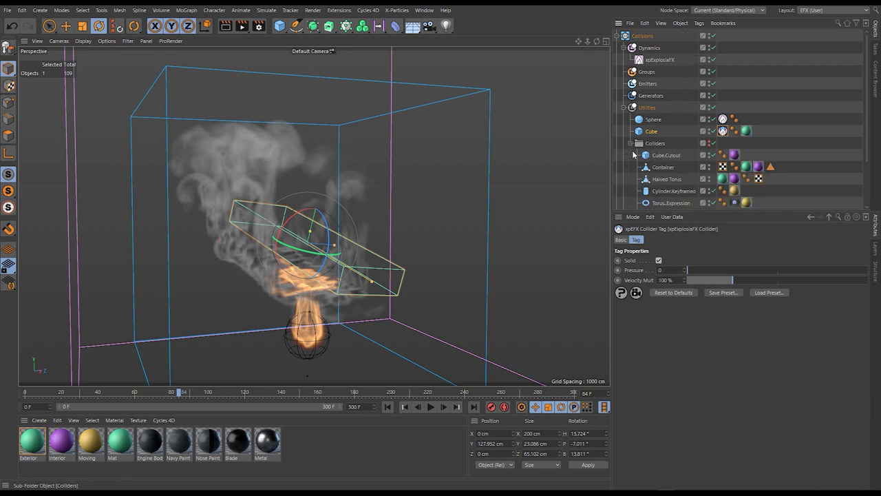
click(665, 182)
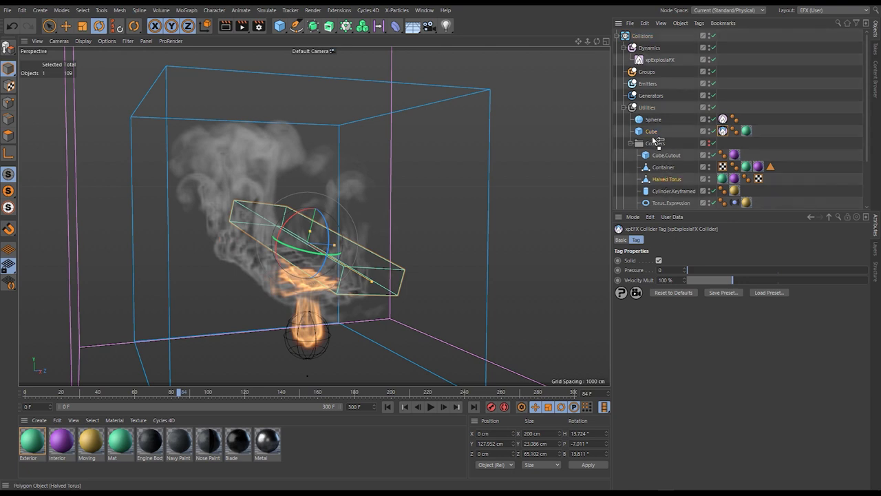
drag(654, 141, 654, 138)
click(630, 157)
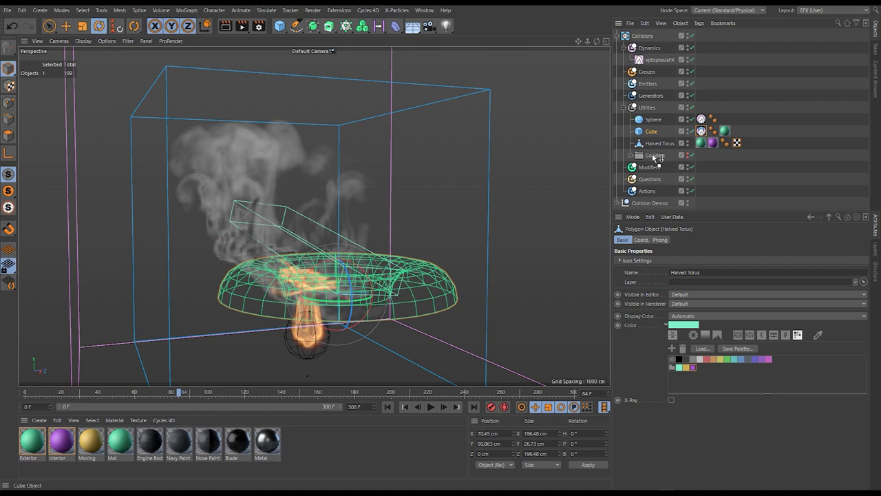
drag(654, 157, 655, 159)
Step: Transfer the xpExplosiaFX Collider tag onto the Halved Torus and rewind to frame 0
drag(773, 131, 767, 131)
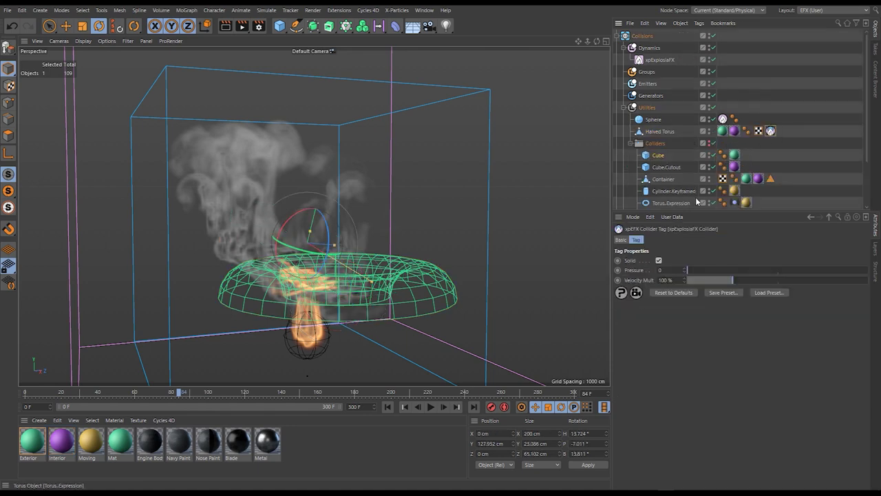
click(631, 143)
click(660, 131)
alt+drag(322, 290, 415, 276)
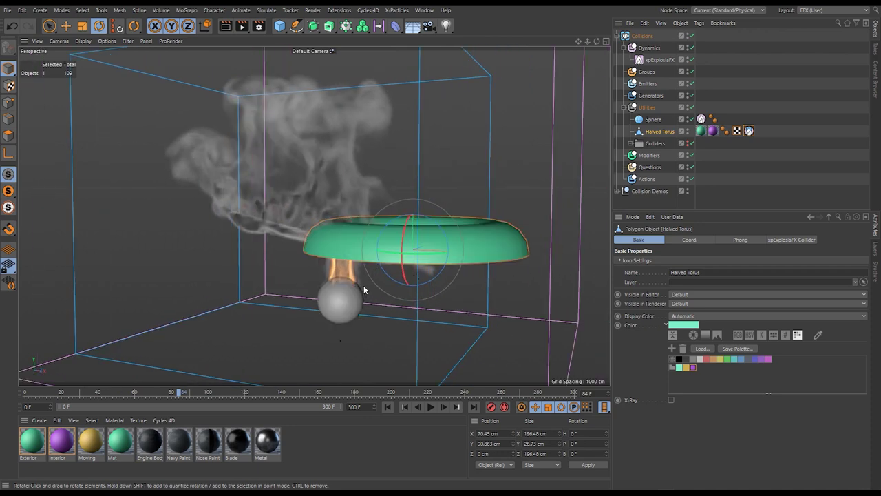
mouse_move(363, 285)
alt+mouse_down()
mouse_move(341, 292)
mouse_move(350, 296)
mouse_move(352, 254)
mouse_move(305, 246)
mouse_move(320, 236)
mouse_move(310, 233)
mouse_move(321, 338)
mouse_move(328, 240)
alt+mouse_up()
click(388, 406)
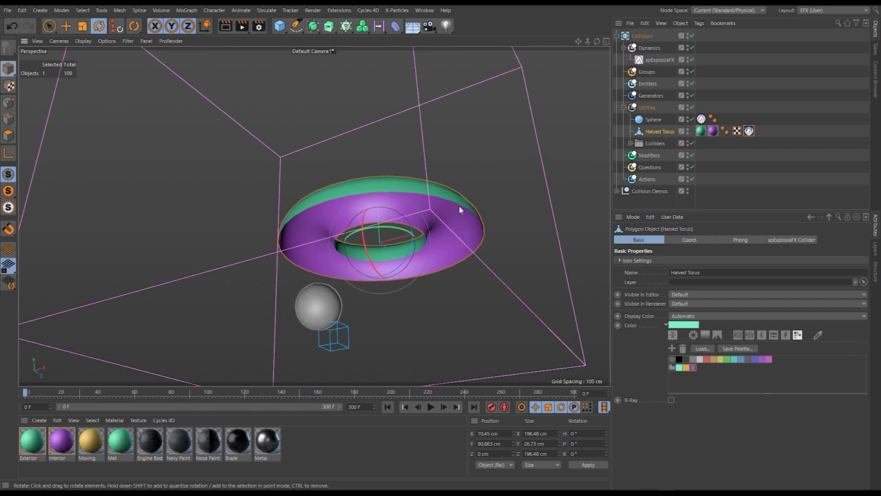
alt+drag(315, 257, 334, 249)
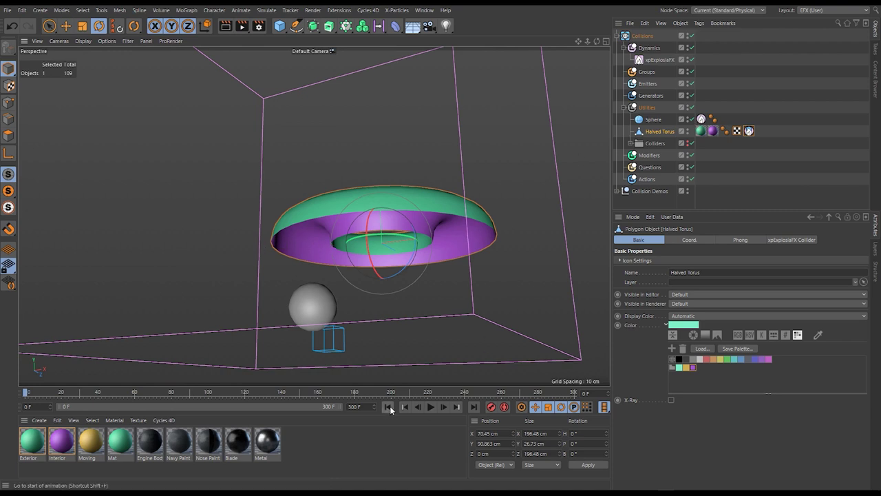
Step: Turn off Solid on the Halved Torus collider tag and test-play to frame 44
click(749, 130)
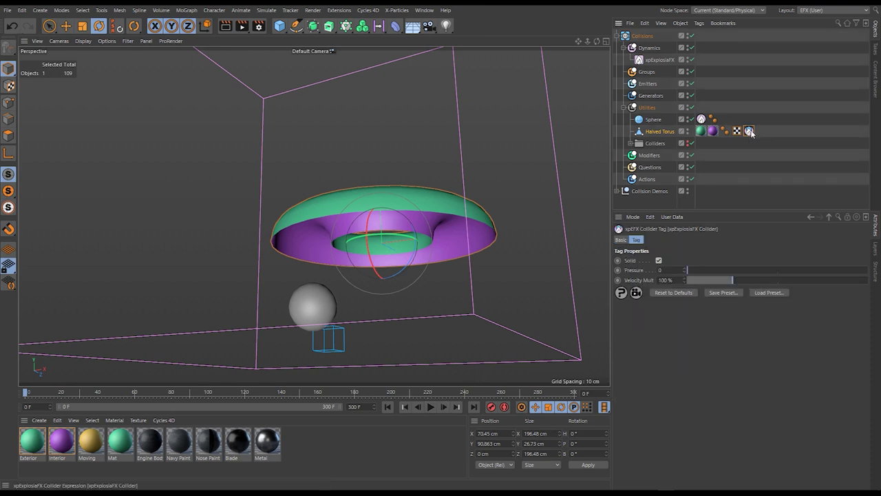
click(430, 407)
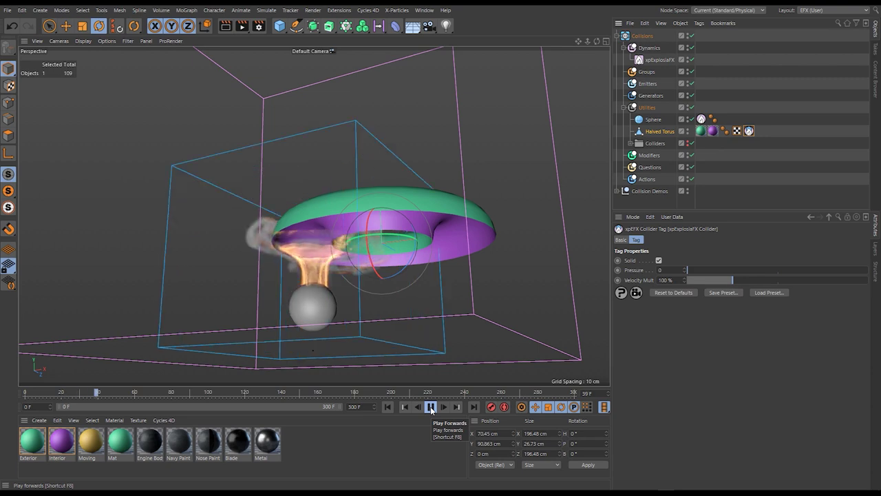
click(431, 406)
alt+drag(382, 276, 376, 230)
scroll(365, 247, up, 3)
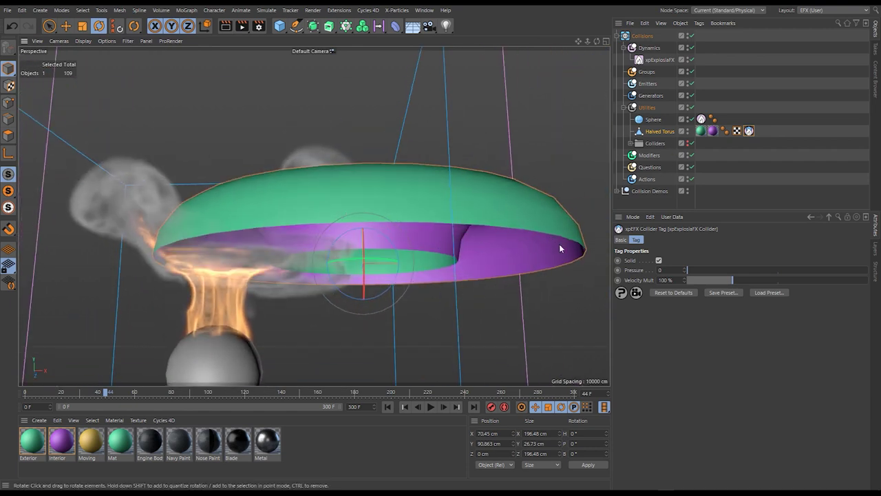
click(687, 129)
alt+drag(304, 267, 293, 283)
click(688, 130)
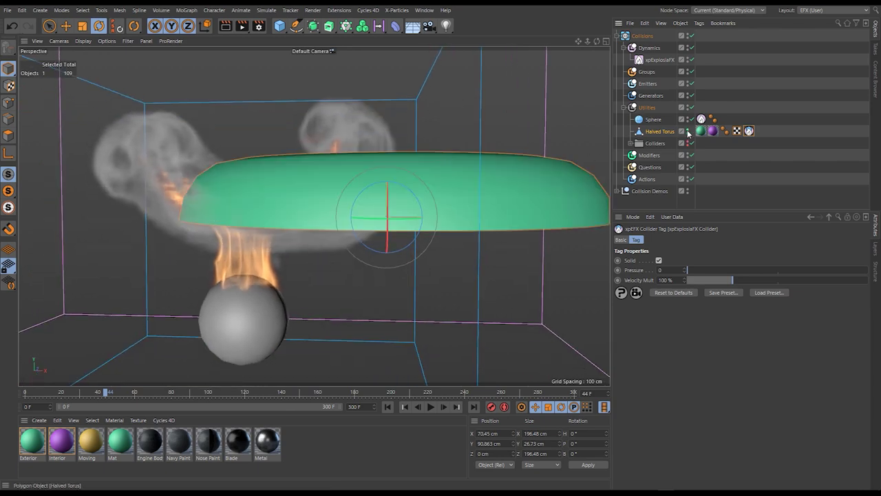
Step: Switch the viewport to wireframe and replay the simulation from the start to frame 78
key(n)
key(g)
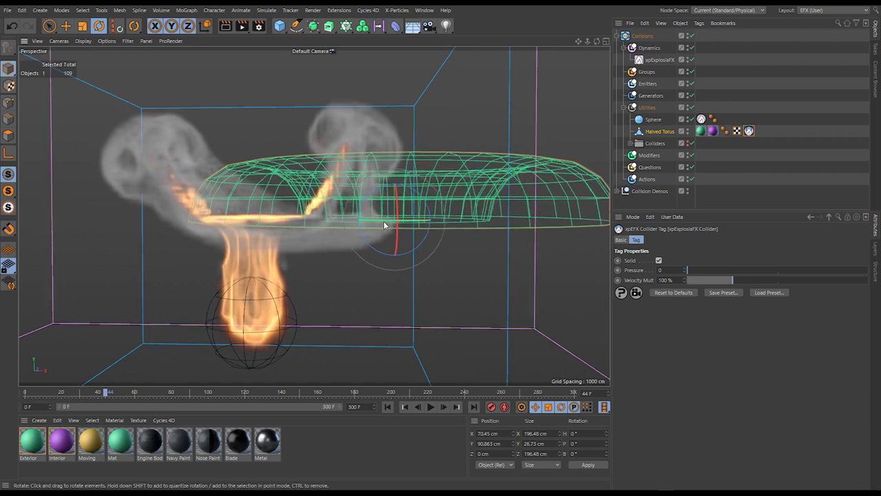
scroll(431, 212, down, 4)
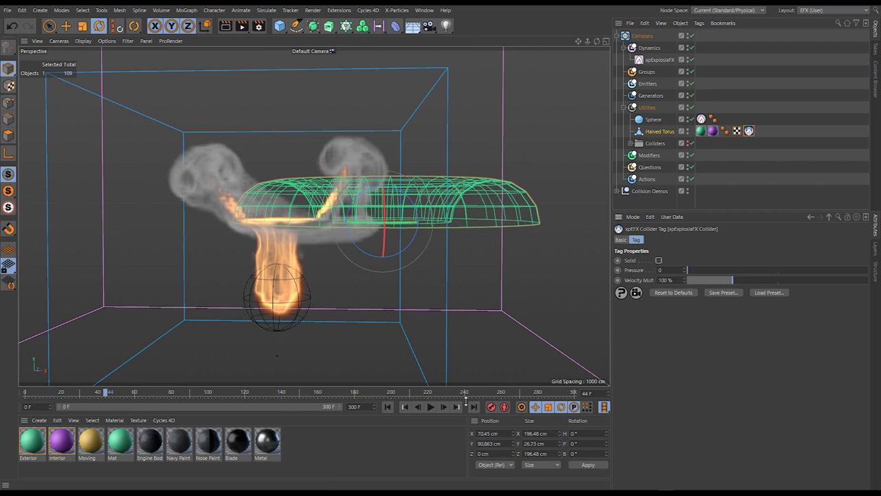
click(387, 407)
click(430, 406)
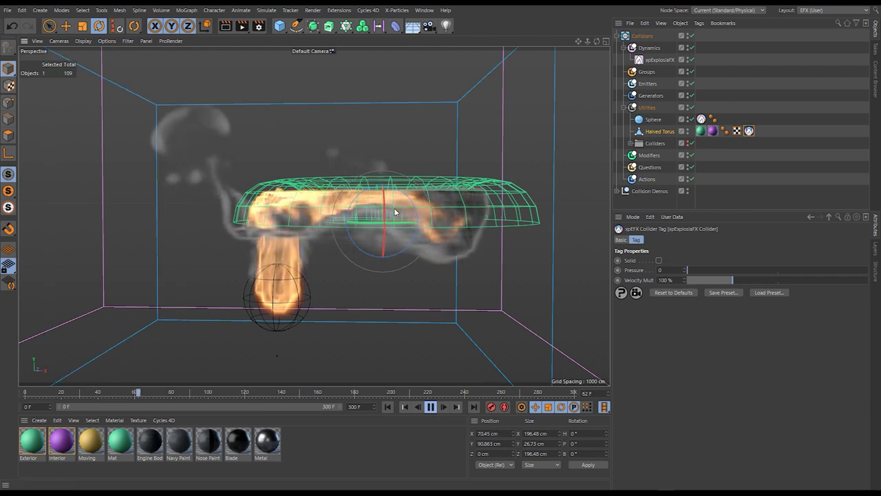
click(432, 406)
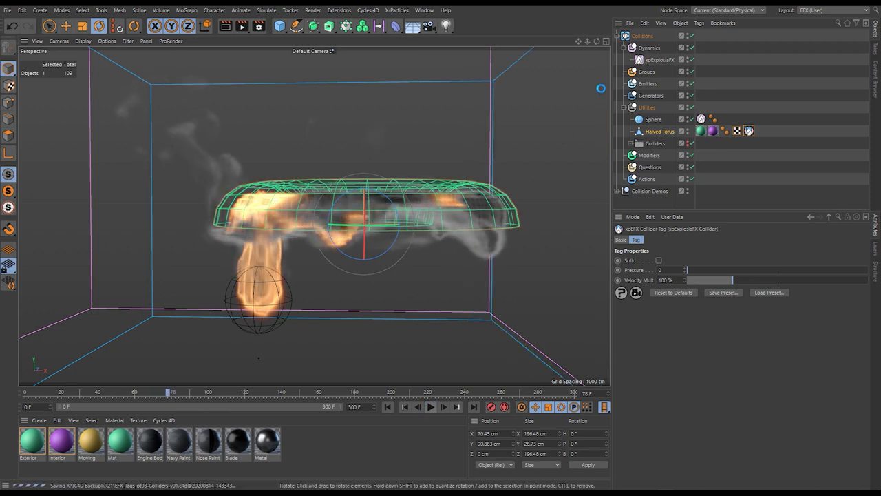
mouse_move(469, 204)
alt+mouse_down()
mouse_move(447, 173)
mouse_move(433, 177)
mouse_move(395, 244)
mouse_move(419, 256)
mouse_move(422, 221)
mouse_move(364, 221)
mouse_move(386, 259)
mouse_move(384, 341)
mouse_move(387, 249)
mouse_move(419, 280)
mouse_move(401, 268)
mouse_move(409, 262)
alt+mouse_up()
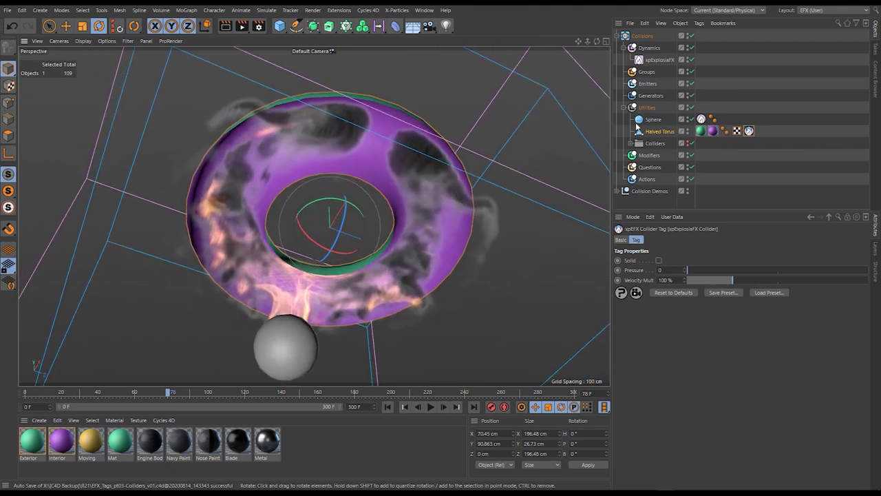
Step: Set the xpExplosiaFX Voxel Size to 2 cm and replay from the start to frame 56
click(660, 60)
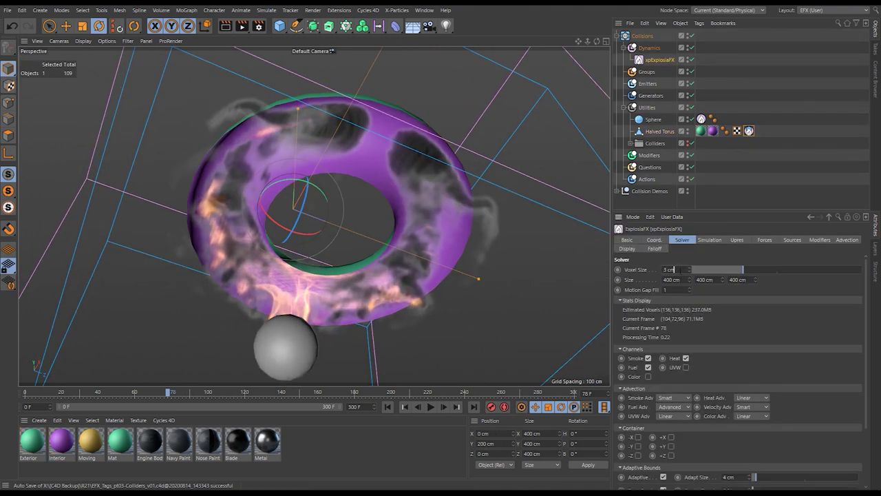
text(2)
key(Return)
click(405, 407)
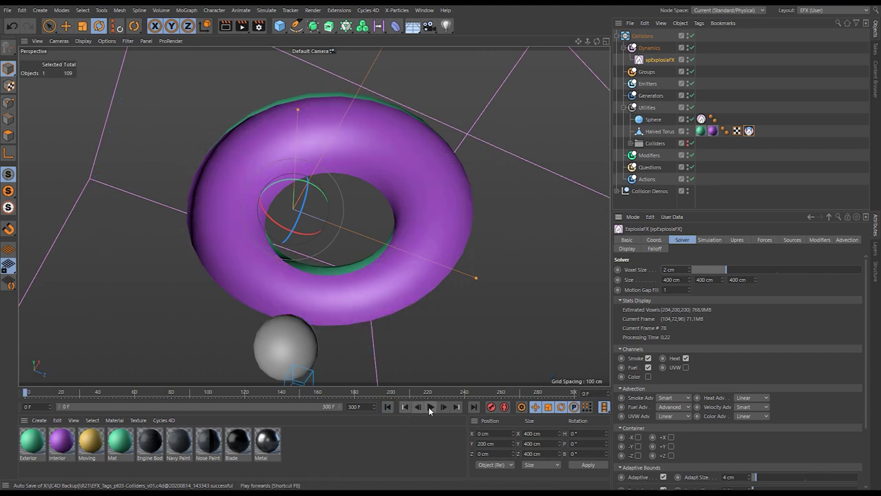
click(431, 407)
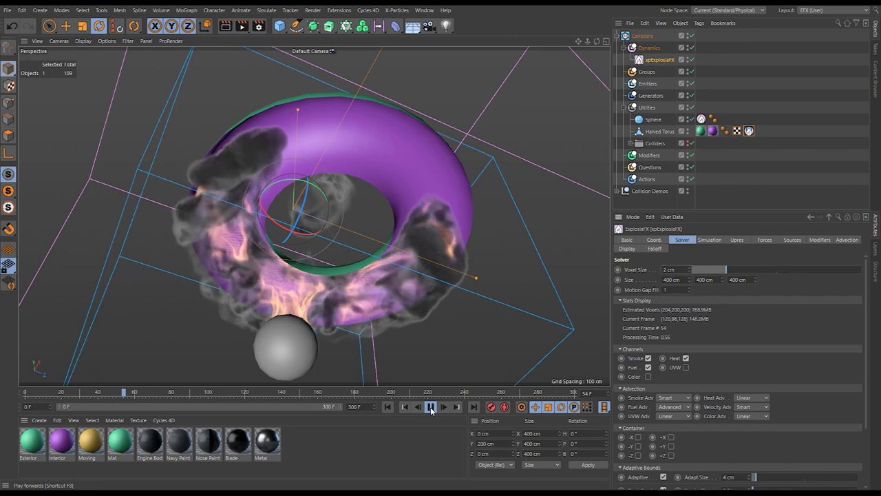
alt+drag(263, 249, 293, 303)
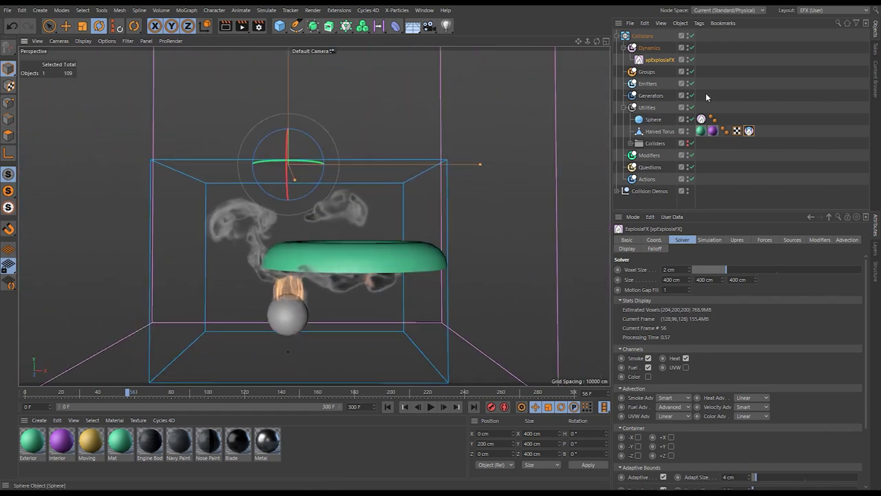
Step: Return the Halved Torus to Colliders and move the collider tag onto the Cube
drag(660, 131, 659, 137)
click(770, 142)
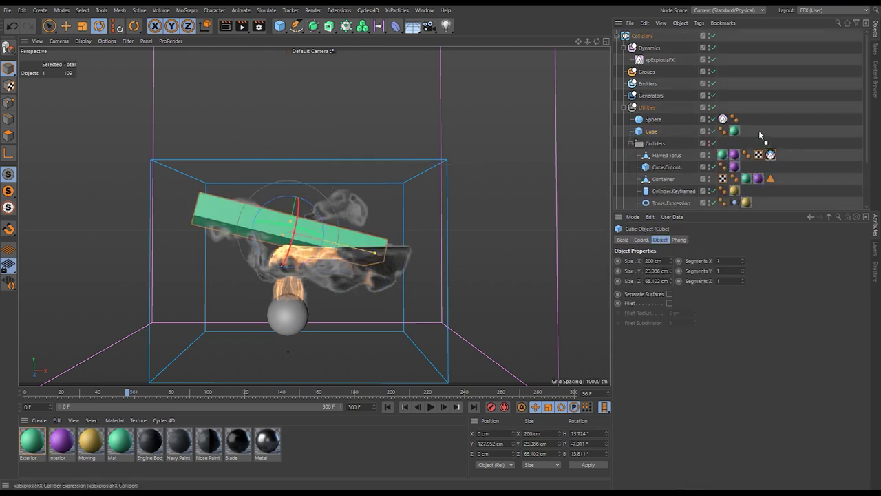
drag(758, 130, 757, 131)
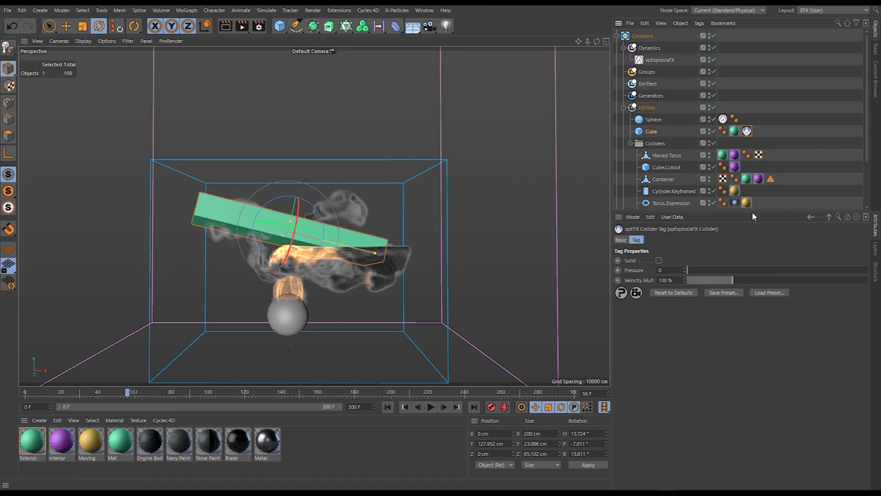
click(630, 143)
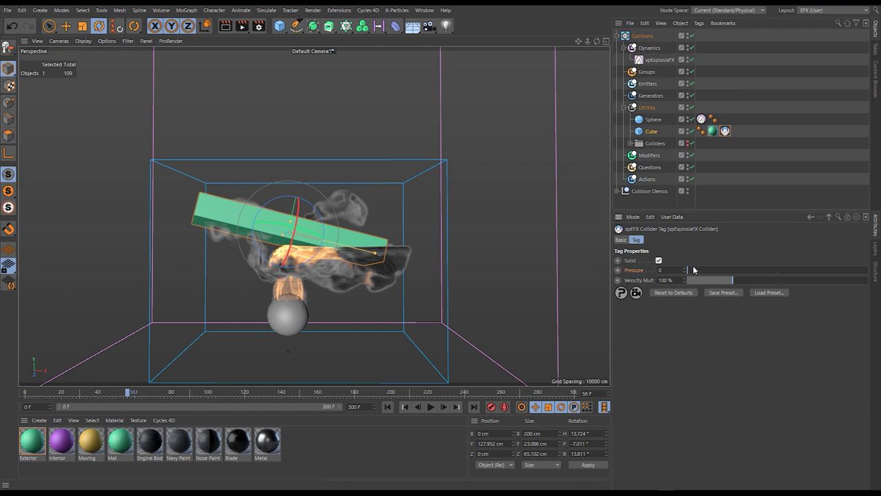
Step: Keep the Cube collider Solid, set its Pressure to 200, and rewind to frame 0
mouse_move(732, 271)
mouse_down()
mouse_move(685, 276)
mouse_move(720, 273)
mouse_up()
drag(694, 269, 716, 270)
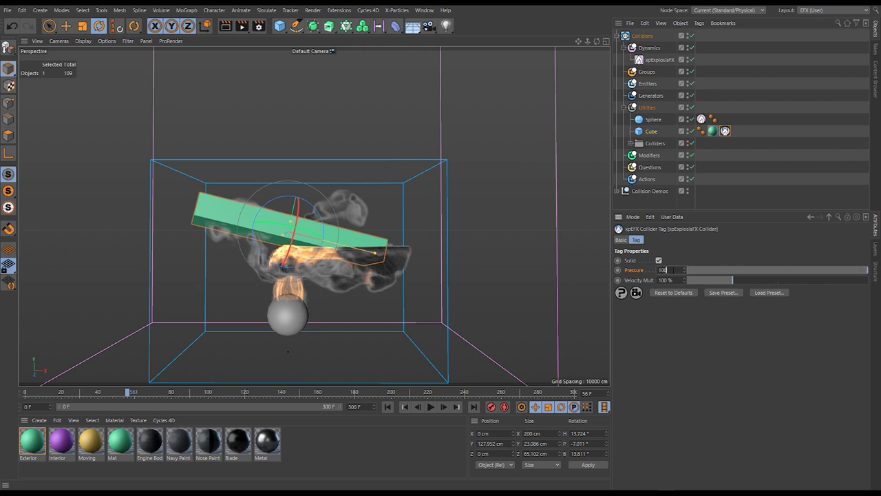
click(387, 406)
click(429, 407)
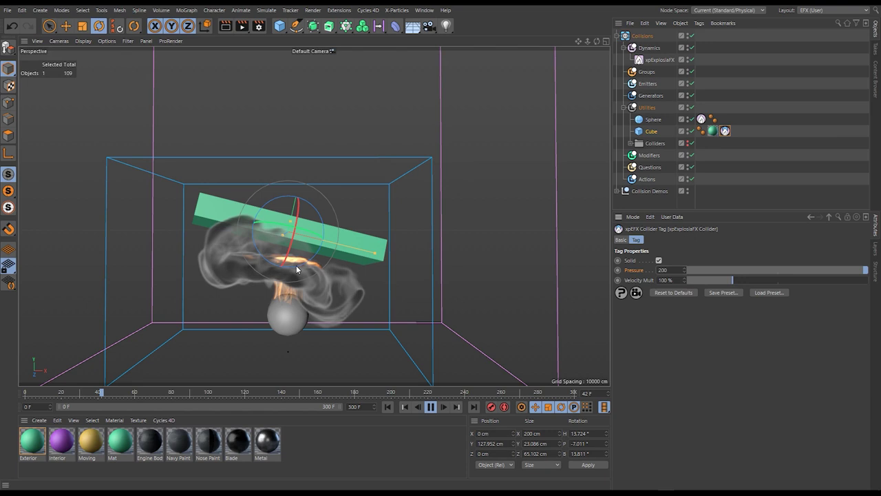
click(388, 406)
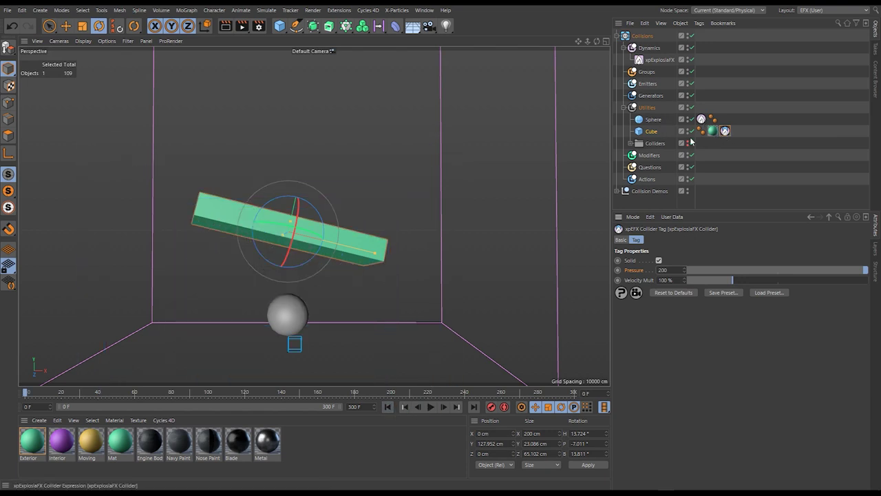
Step: Align Cube.Cutout to the Cube by zeroing its position and rotation while parented, then unparent it
click(631, 143)
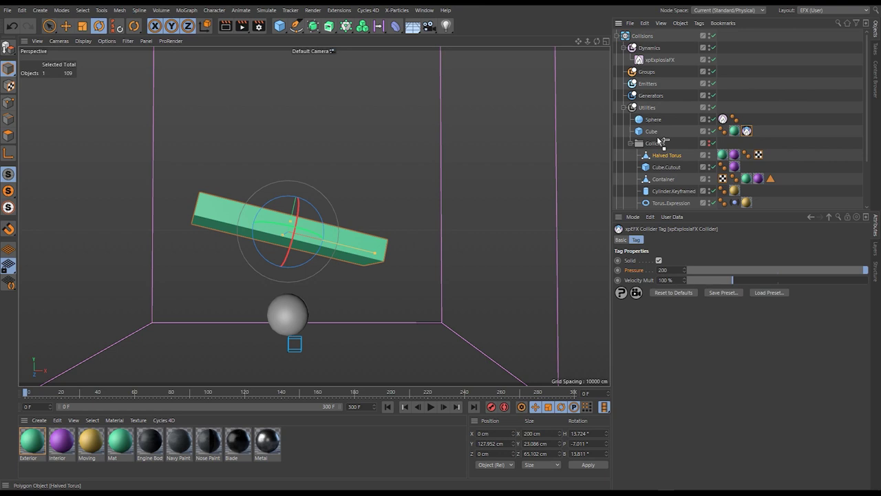
drag(659, 140, 658, 145)
key(ctrl+z)
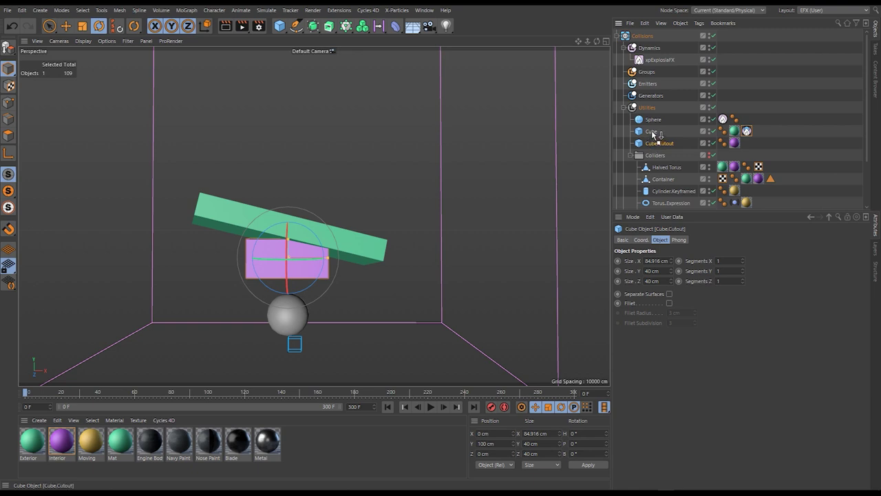
drag(654, 134, 654, 133)
click(641, 239)
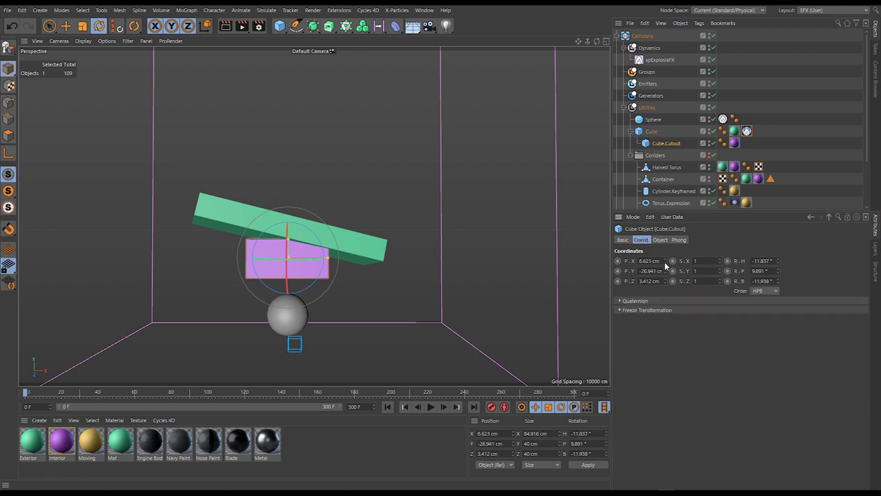
right_click(665, 260)
right_click(665, 270)
right_click(665, 280)
right_click(777, 261)
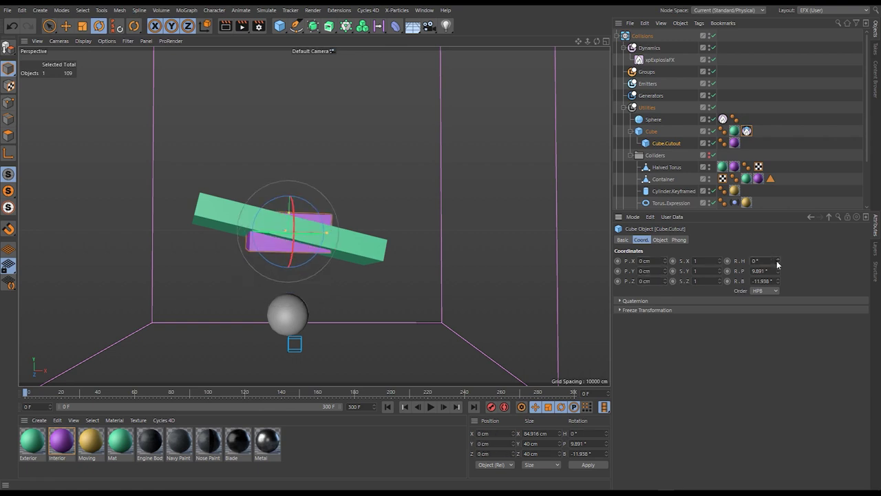
right_click(777, 270)
right_click(777, 281)
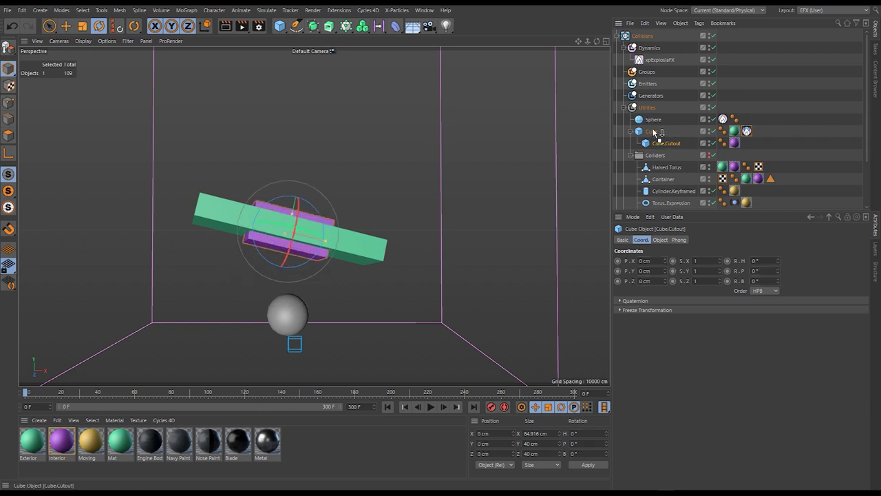
drag(654, 132, 658, 128)
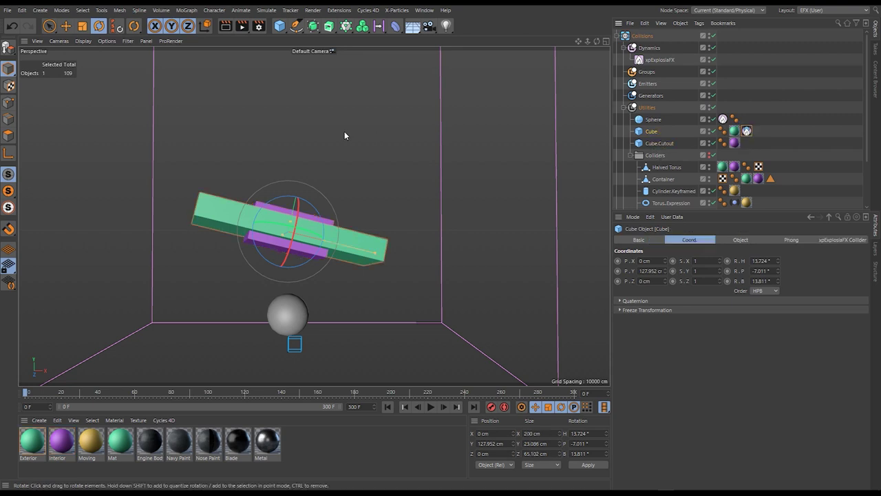
Step: Add a Boole, place the Cube inside it, and move the collider tag onto the Boole
click(313, 27)
click(415, 72)
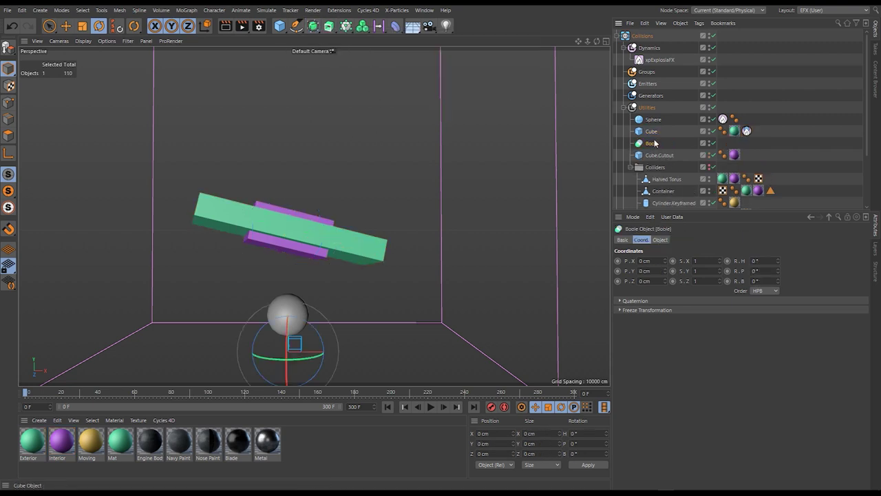
drag(654, 144, 665, 156)
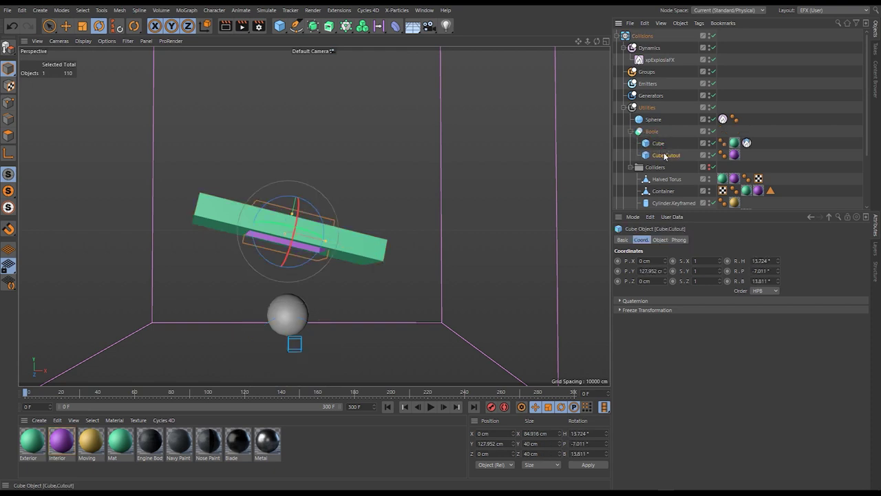
click(747, 143)
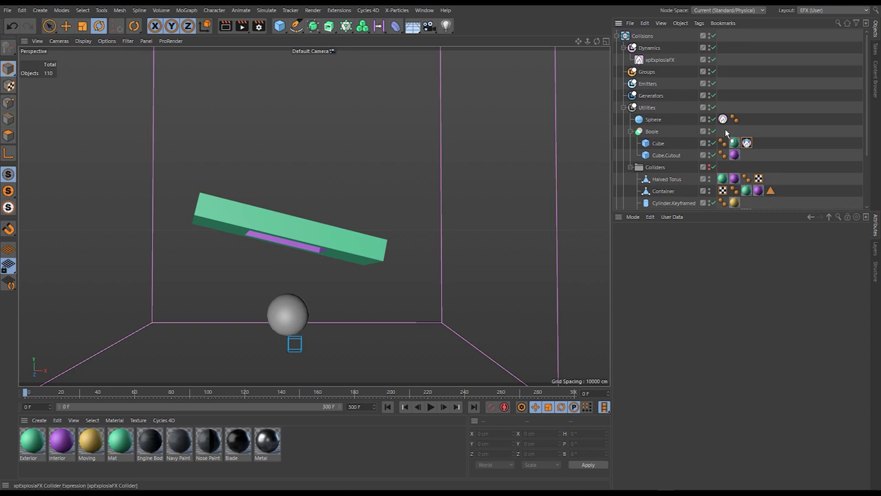
drag(727, 133, 723, 132)
click(630, 131)
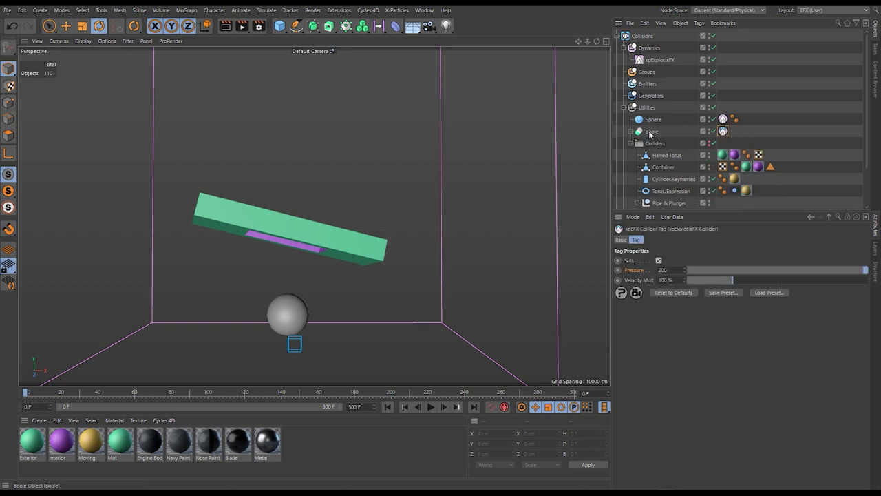
click(651, 131)
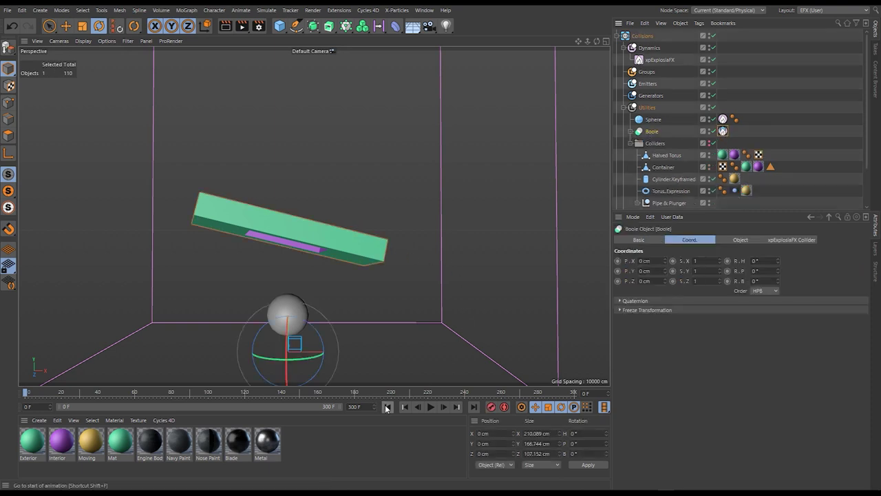
Step: Run the explosion to frame 66, then view the fire rising through the Boole slab from above
click(430, 407)
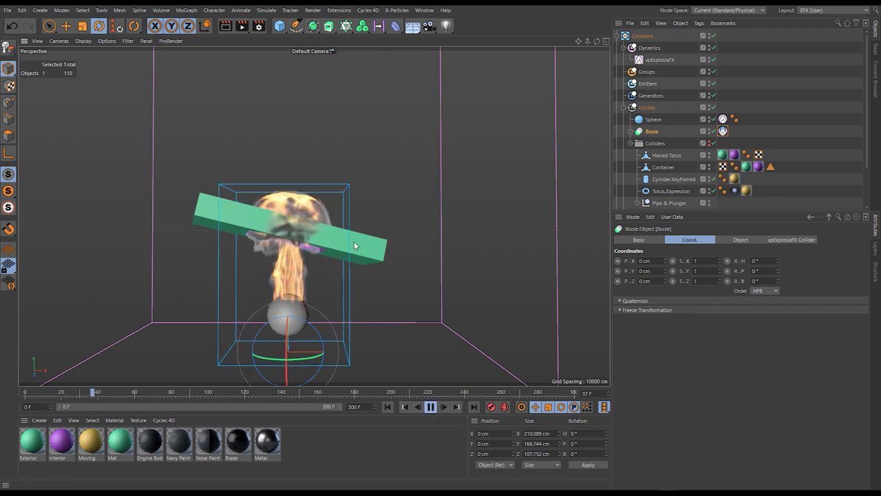
mouse_move(354, 243)
alt+mouse_down()
mouse_move(346, 270)
mouse_move(229, 234)
mouse_move(176, 231)
mouse_move(355, 244)
alt+mouse_up()
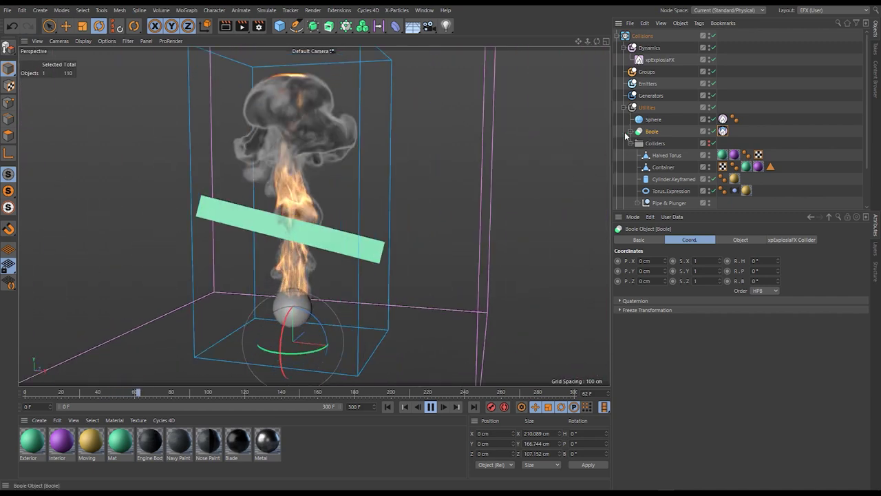
click(444, 407)
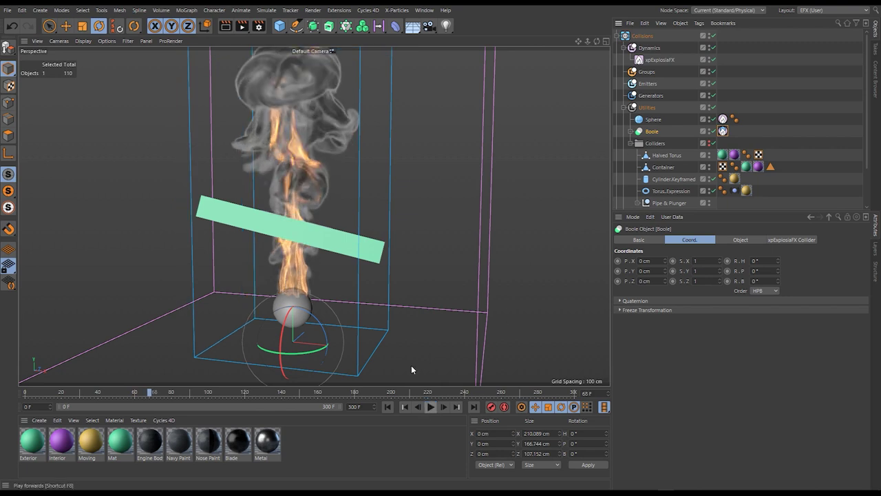
alt+drag(411, 368, 323, 231)
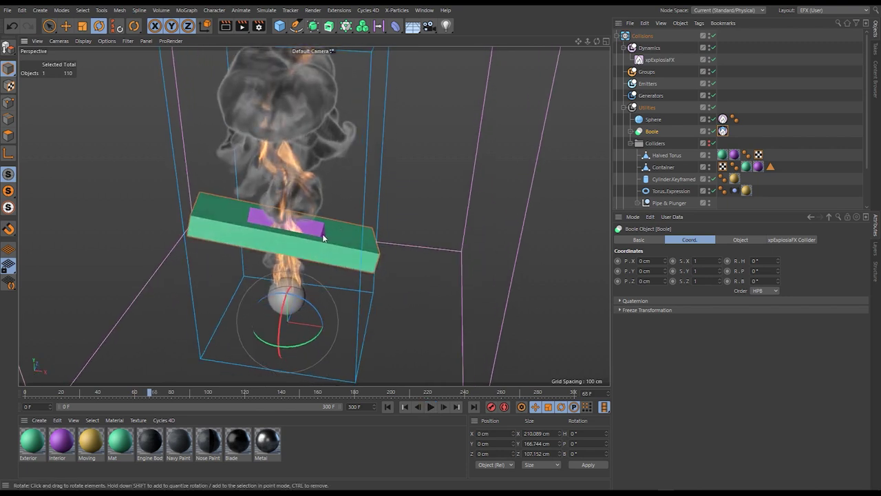
Step: Try converting the Boole and moving its Cube slab, then undo both changes
key(c)
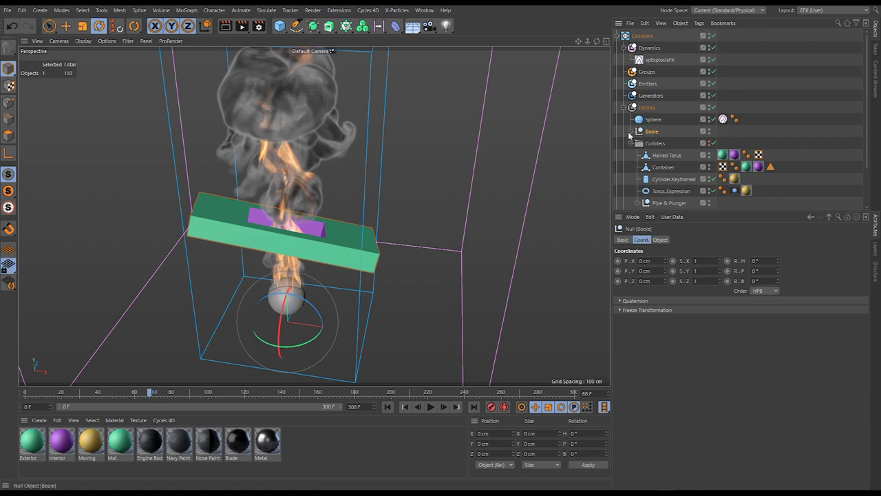
click(630, 132)
click(658, 143)
key(e)
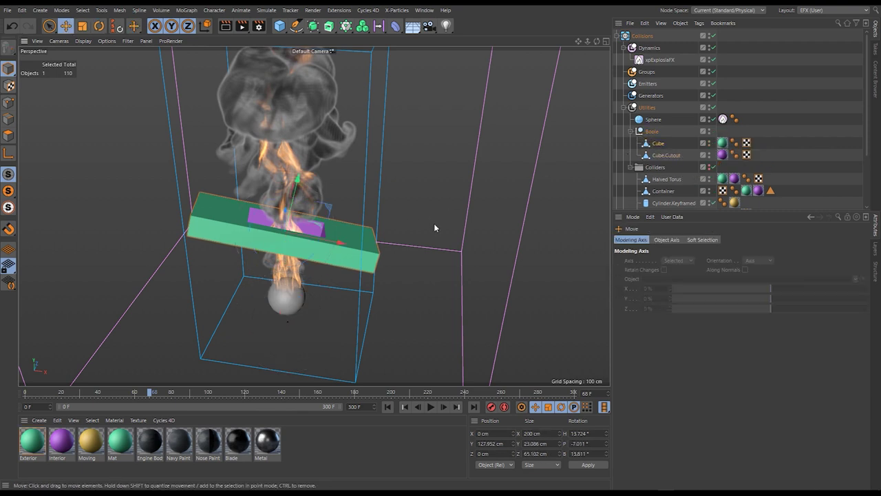
drag(433, 223, 406, 317)
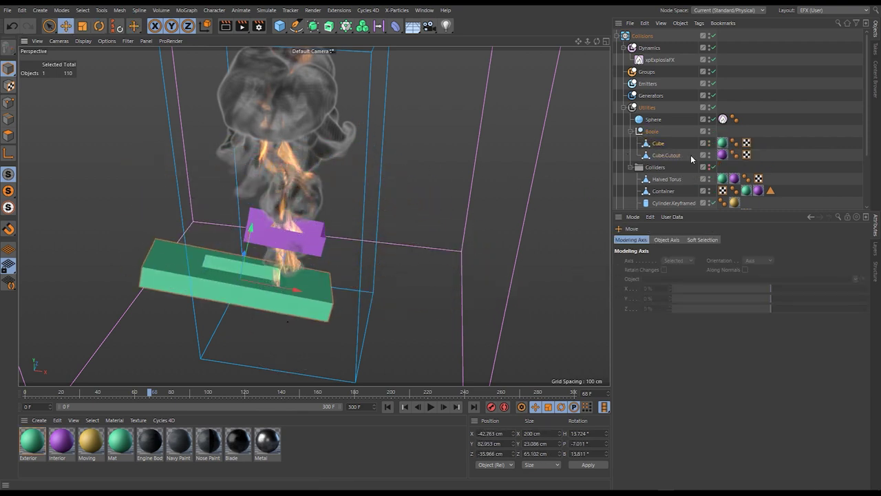
key(ctrl+z)
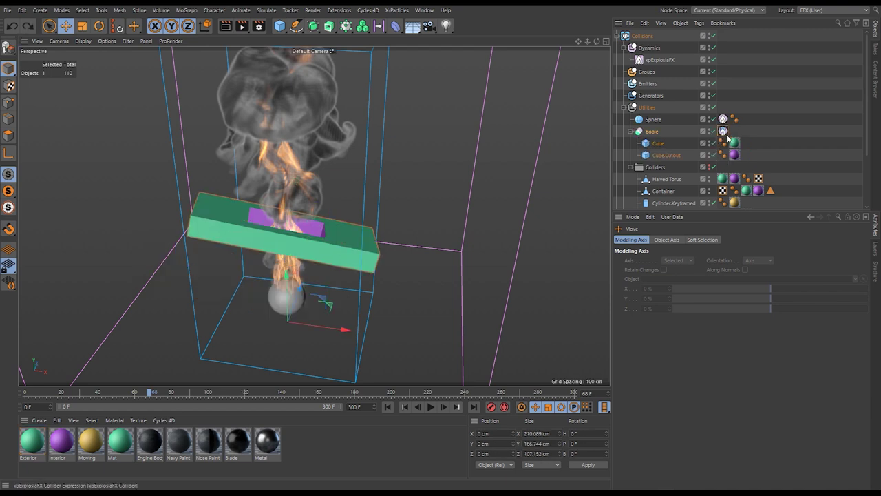
Step: Review the Boole's object properties and replay the simulation from frame 0
click(723, 131)
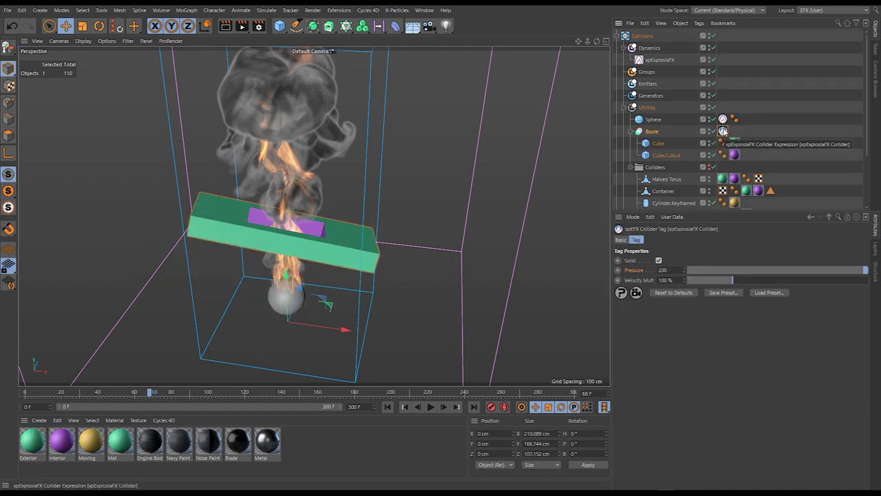
click(650, 132)
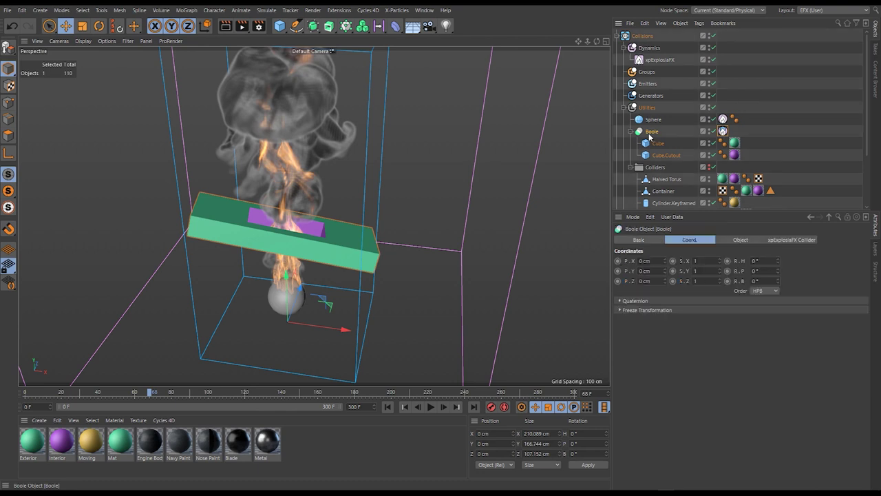
click(739, 240)
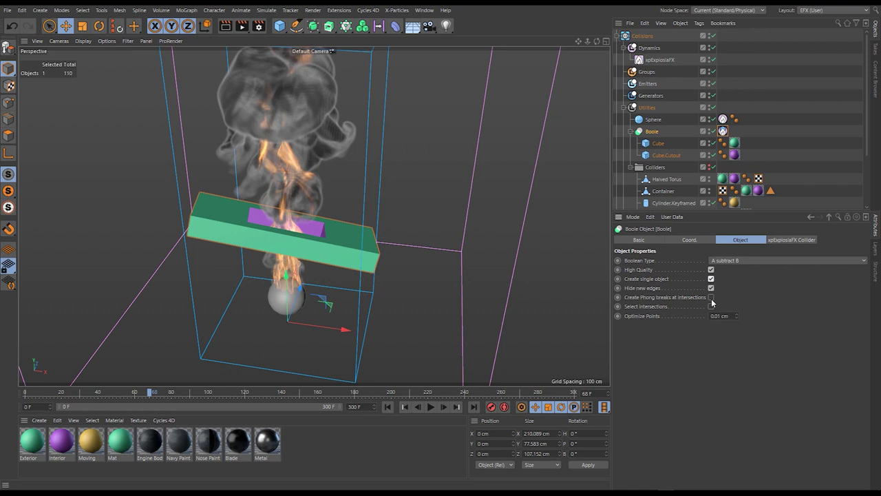
click(388, 406)
click(431, 407)
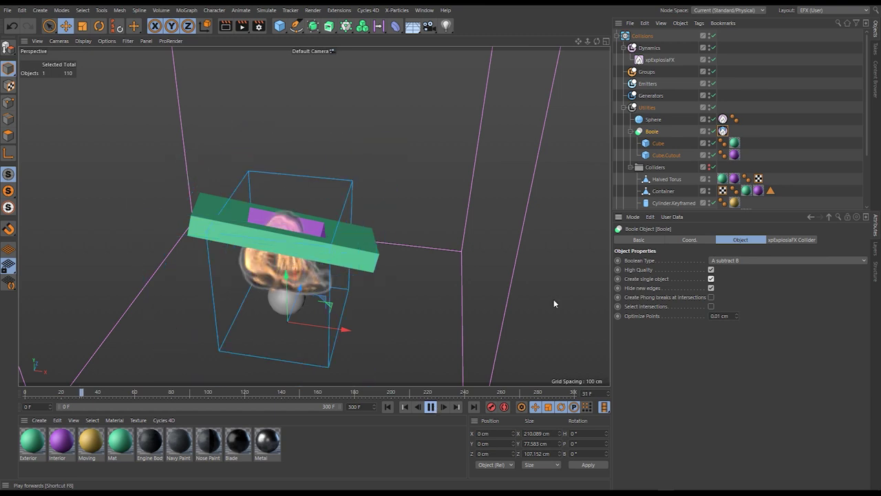
Step: Set the Boole collider tag's Pressure to 0 and replay the simulation from frame 0
click(722, 131)
text(00)
key(Return)
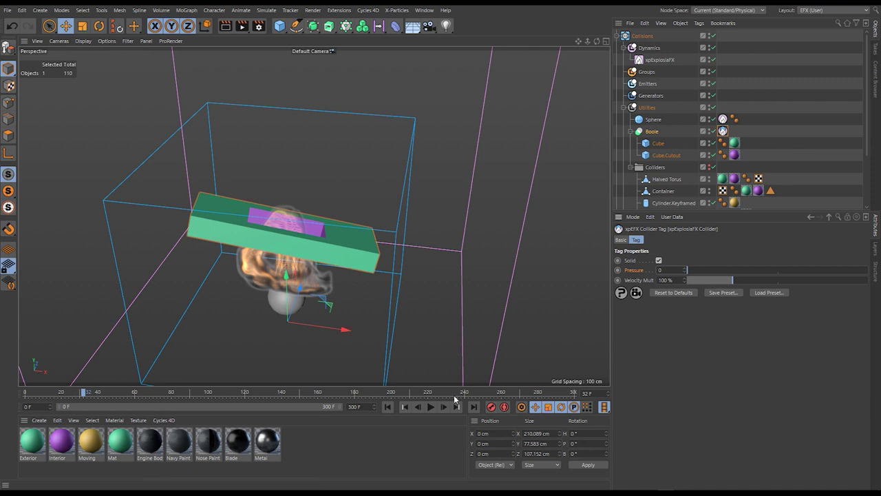
key(shift+f)
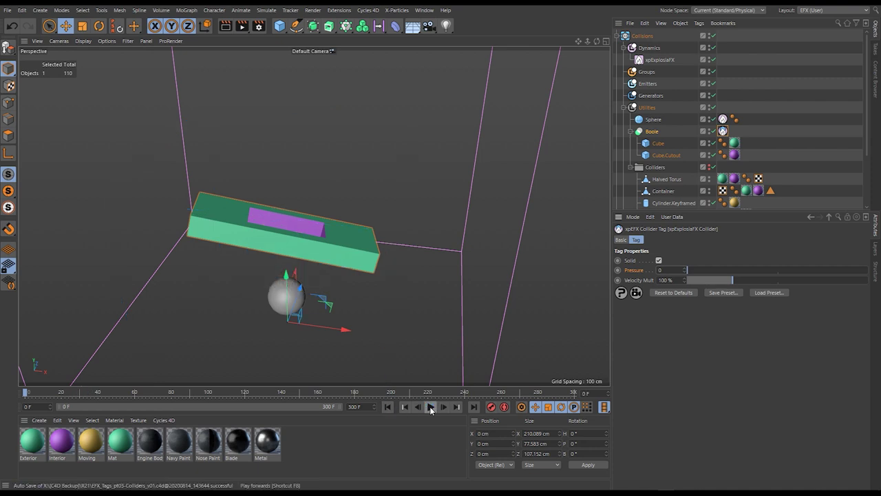
click(431, 407)
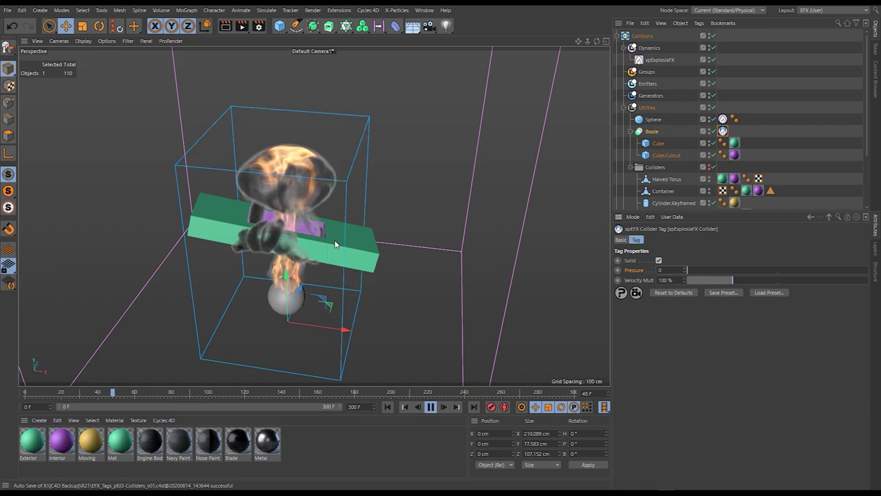
Step: Stop to view the fire from above, rewind, and move Container into Utilities
click(430, 406)
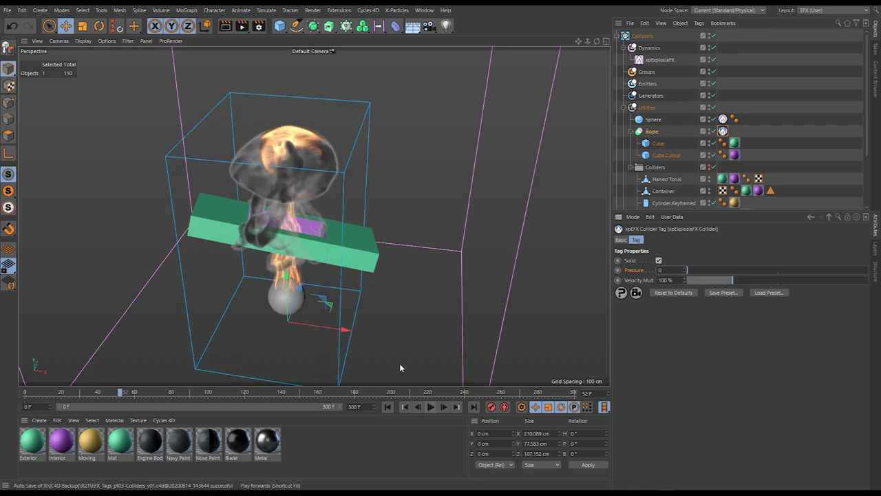
alt+drag(400, 363, 402, 222)
scroll(413, 239, down, 5)
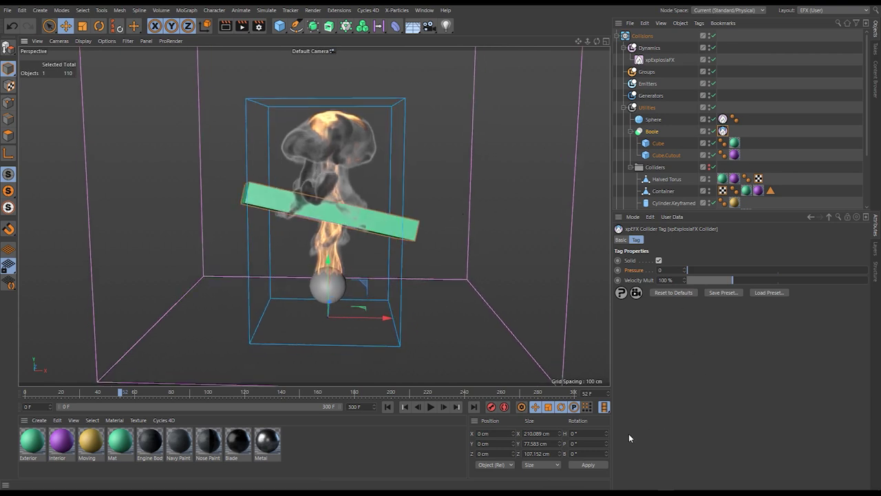
click(387, 407)
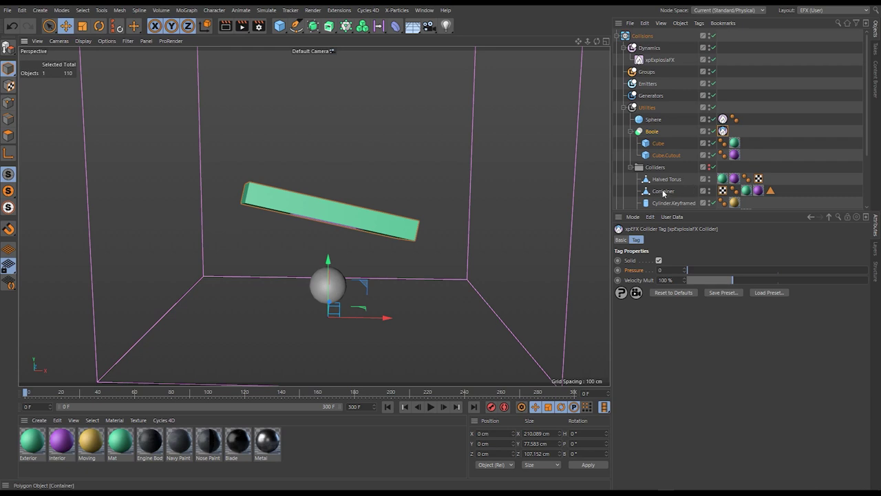
drag(666, 196, 667, 127)
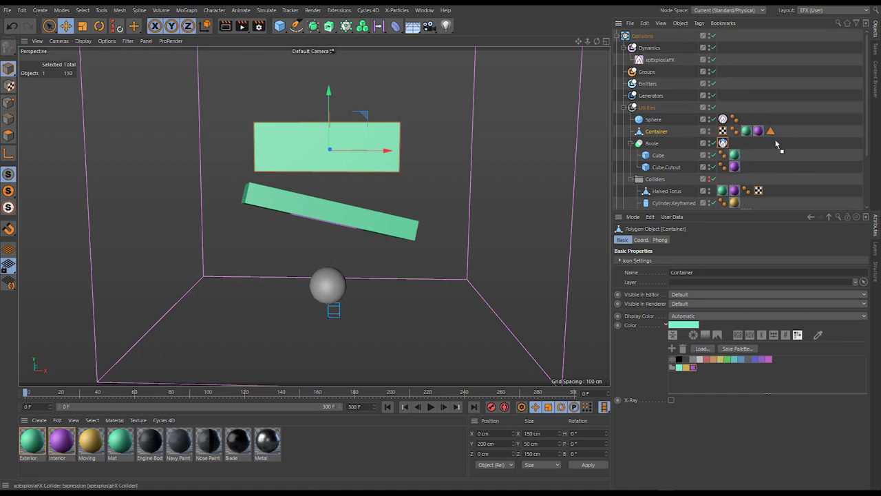
Step: Give Container an xpExplosiaFX collider tag and move the Boole into the Colliders group
drag(789, 134, 783, 132)
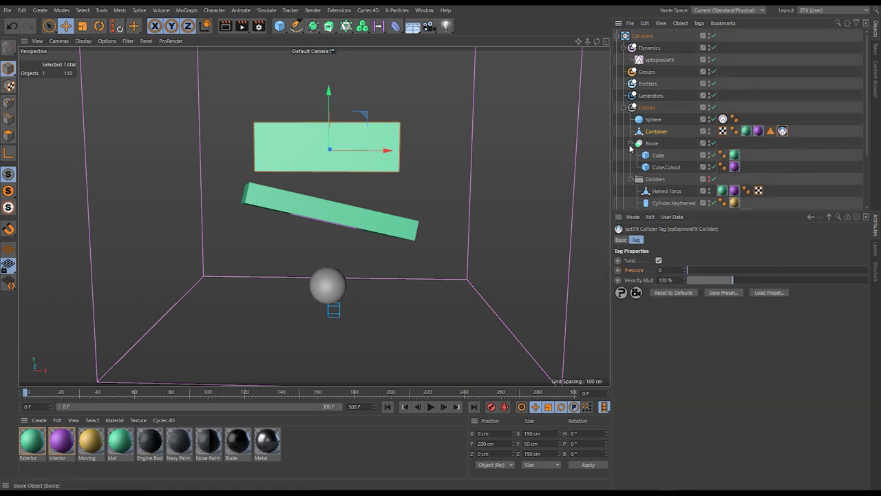
click(630, 143)
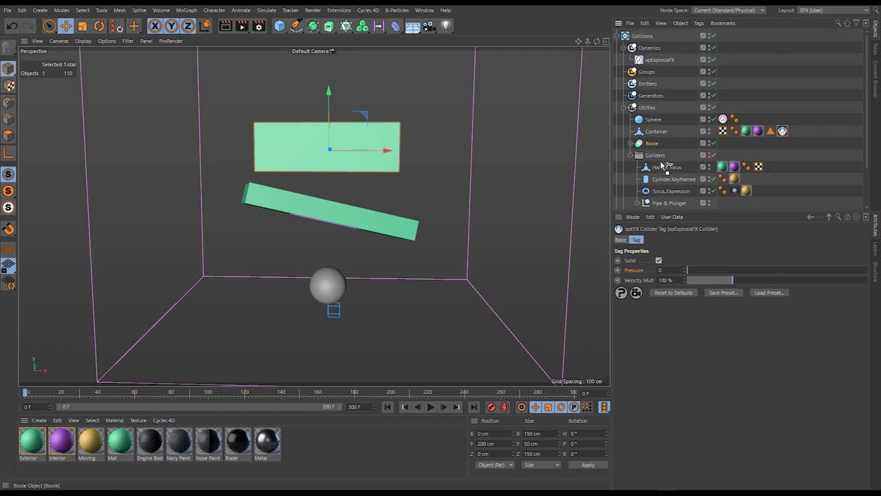
drag(662, 166, 651, 164)
click(630, 143)
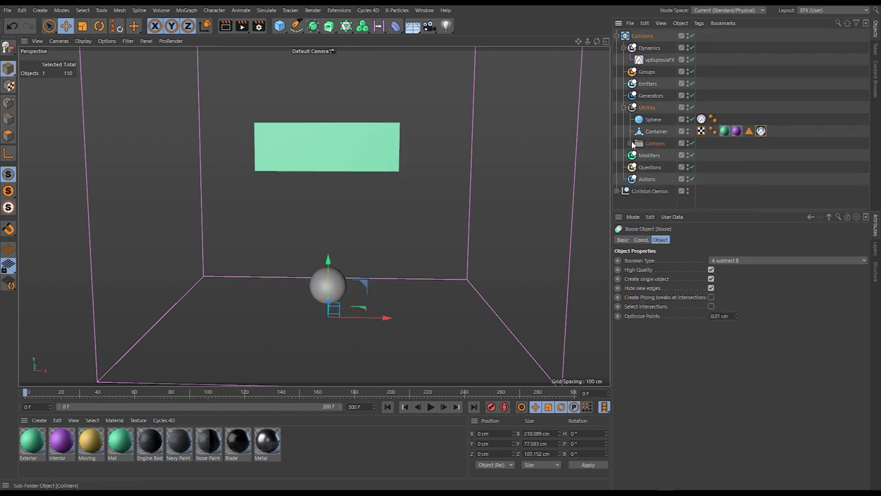
Step: Lower the Container box to Y 106.443 cm toward the sphere
click(338, 142)
drag(328, 110, 329, 191)
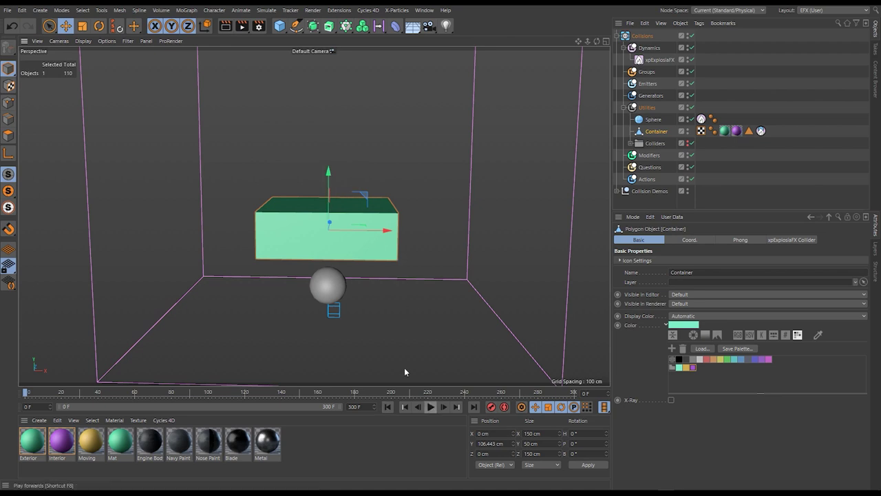
alt+drag(405, 369, 457, 238)
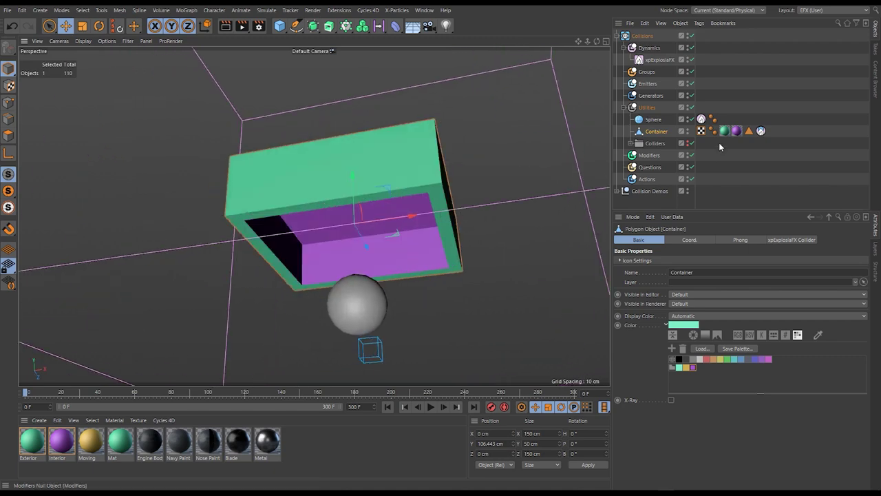
Step: Clear Container's polygon selection and play the simulation to frame 85, with fire filling the box
click(749, 131)
alt+drag(455, 252, 396, 246)
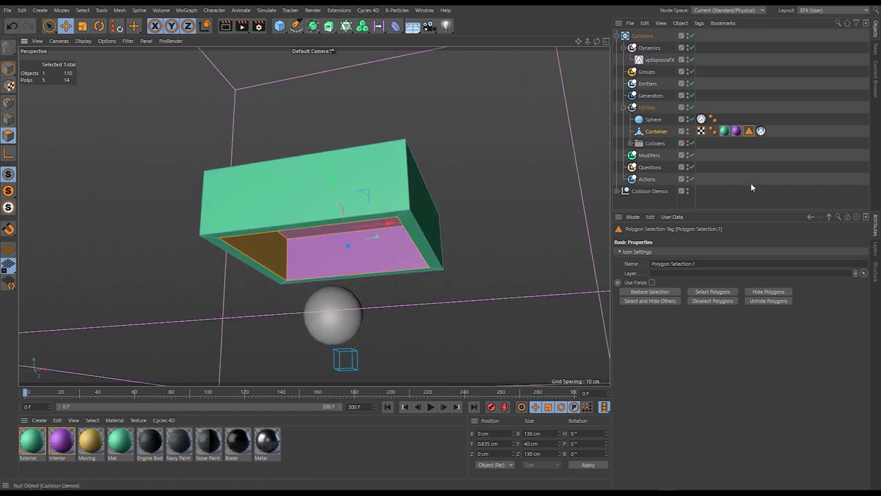
click(733, 181)
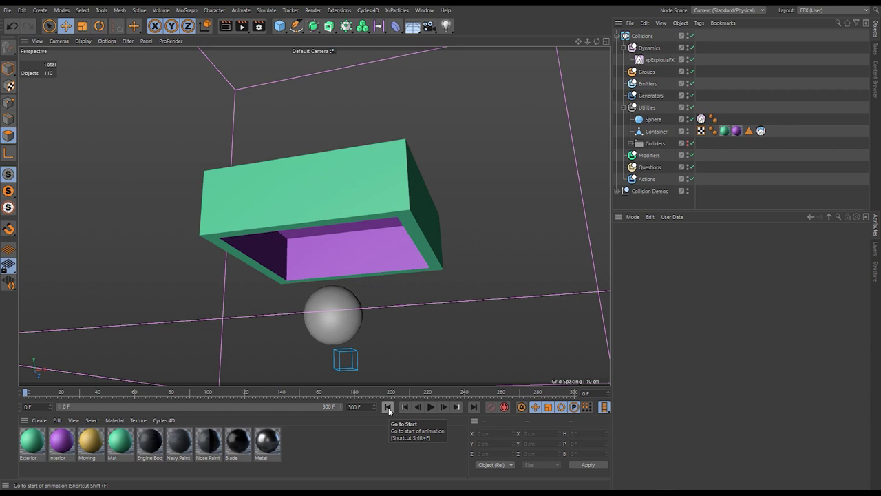
click(430, 407)
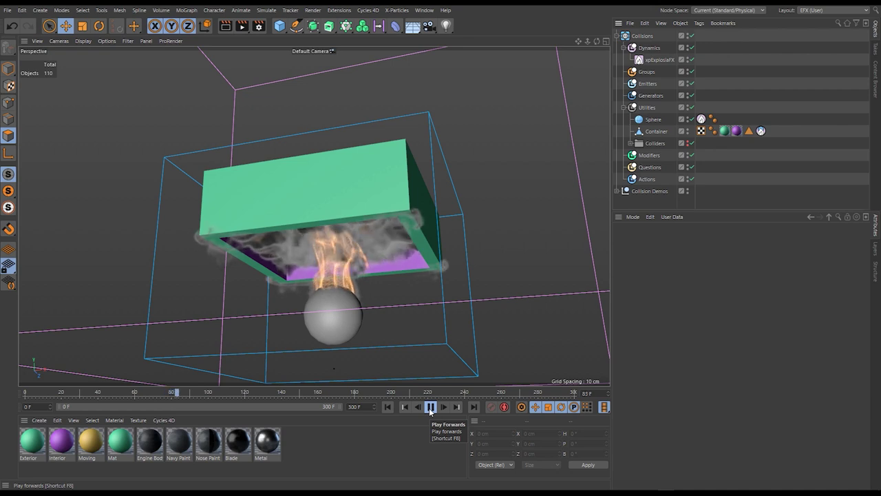
Step: Rewind and scale the Container box down to 77.55 cm in object mode
click(422, 407)
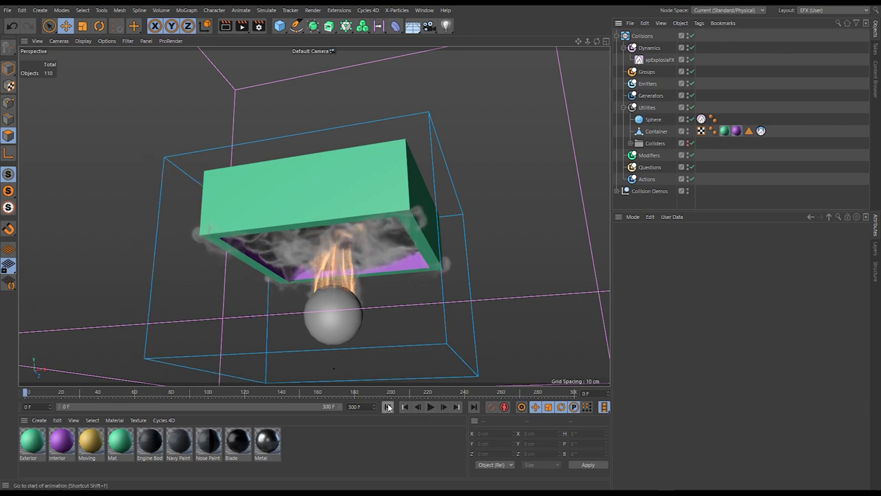
click(387, 406)
click(657, 131)
key(t)
key(Return)
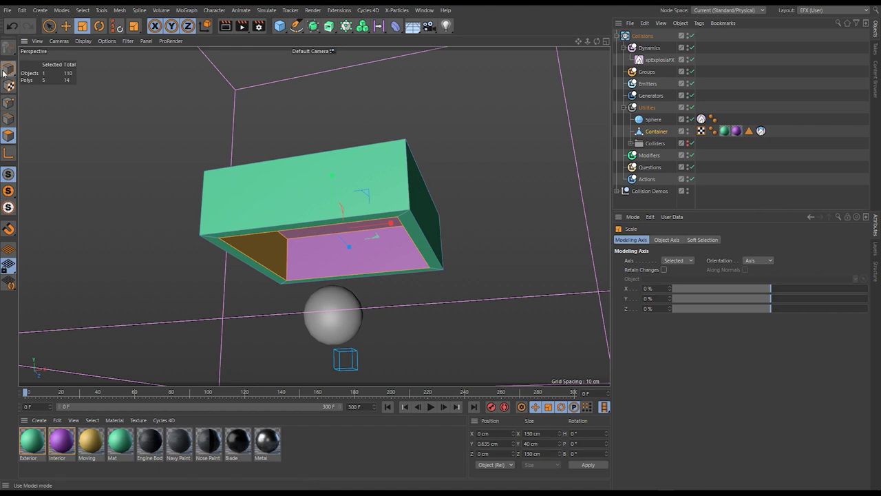
drag(481, 201, 358, 309)
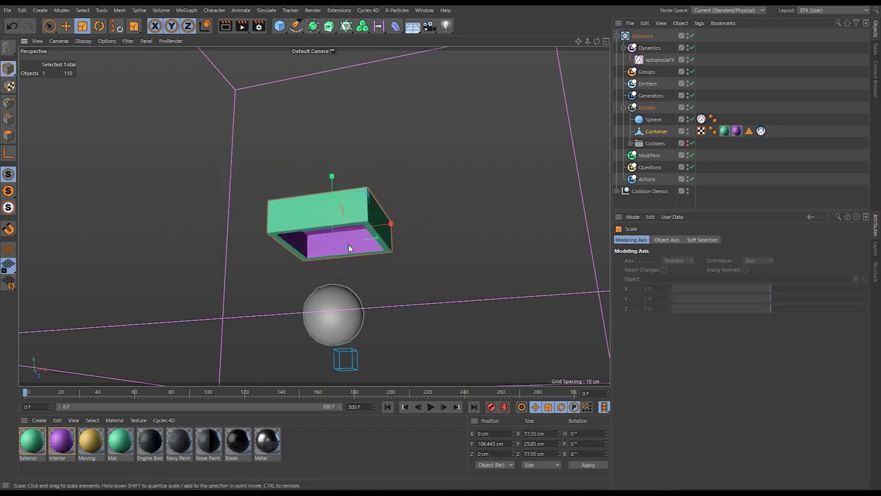
key(e)
Step: Replay the explosion to frame 62, then disable the Collisions setup
click(430, 407)
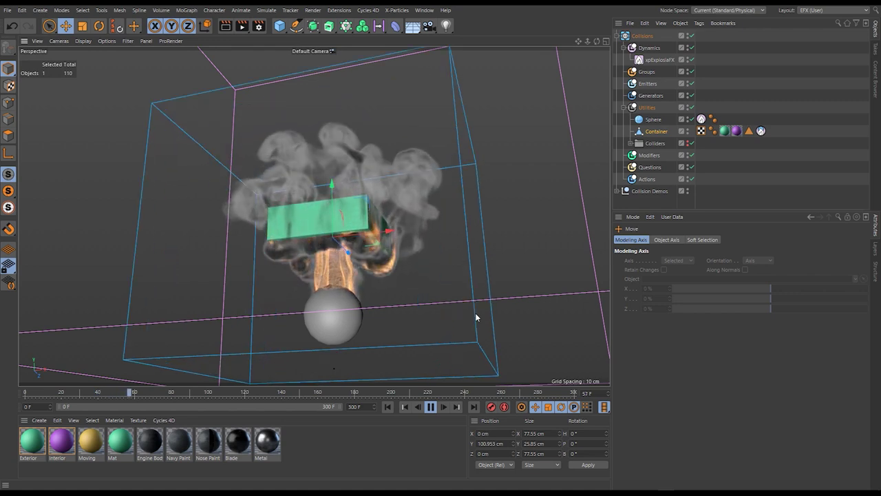
click(431, 407)
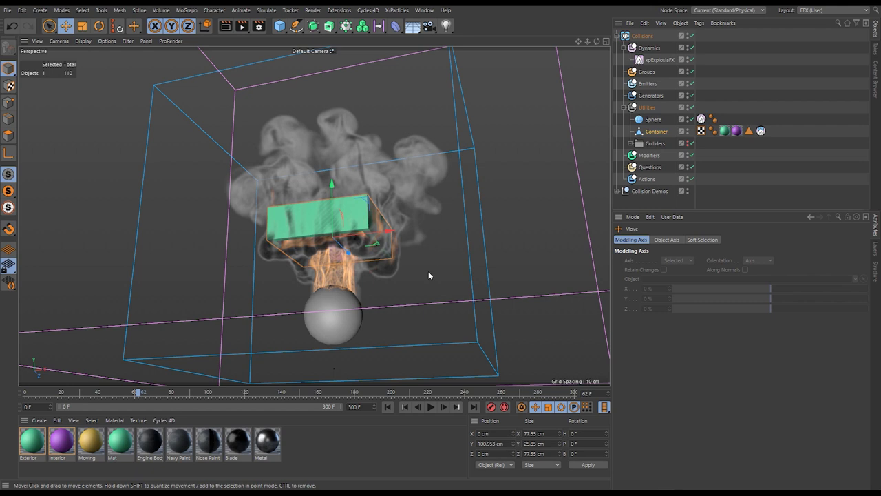
click(692, 35)
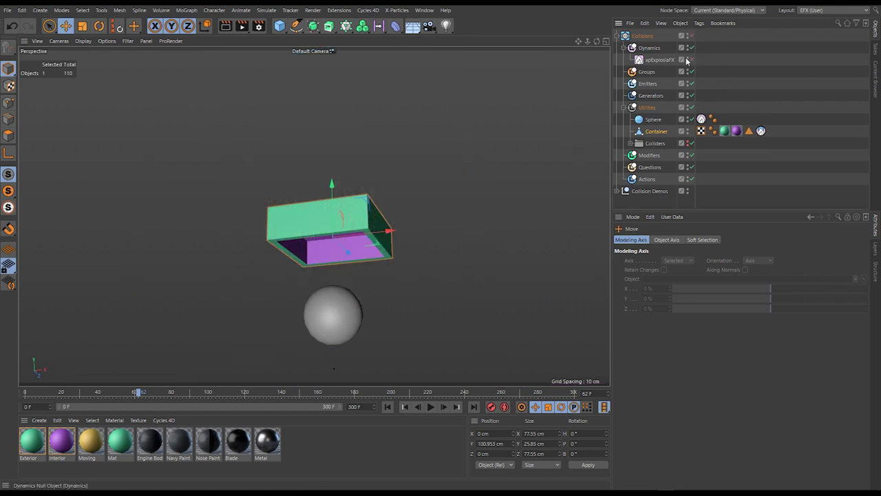
Step: Disable the xpExplosiaFX object and the Sphere's source tag
click(692, 59)
click(762, 132)
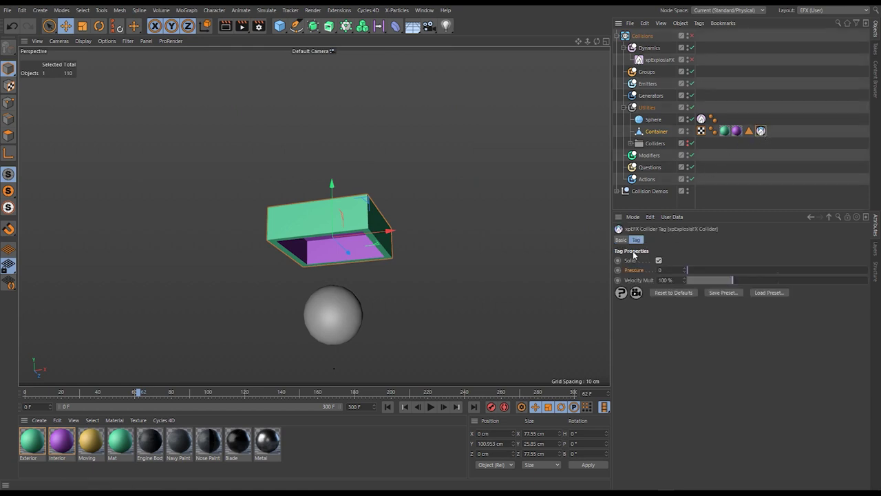
click(621, 240)
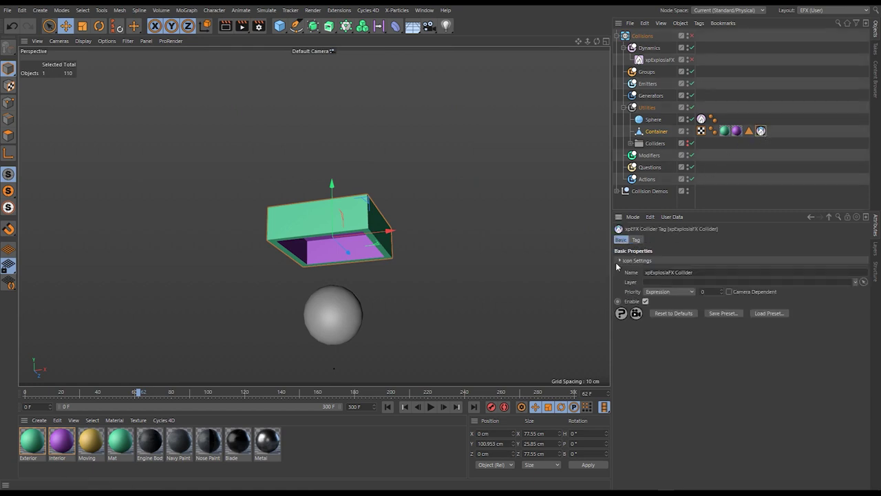
click(701, 119)
click(645, 301)
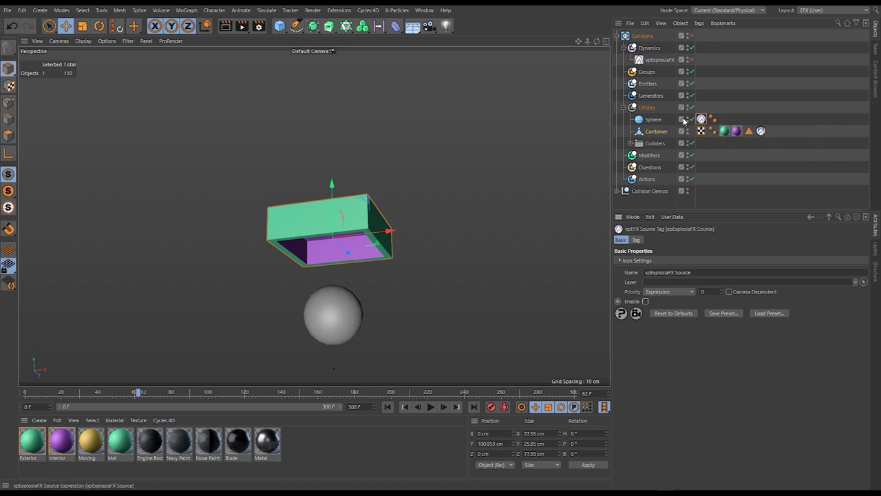
Step: Collapse and hide Collisions, then enable the Type Fill demo under Collision Demos
click(617, 36)
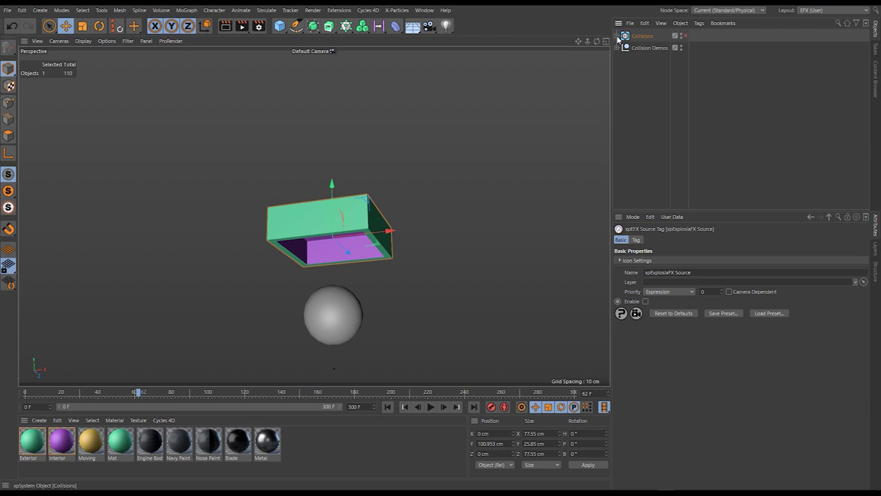
click(681, 36)
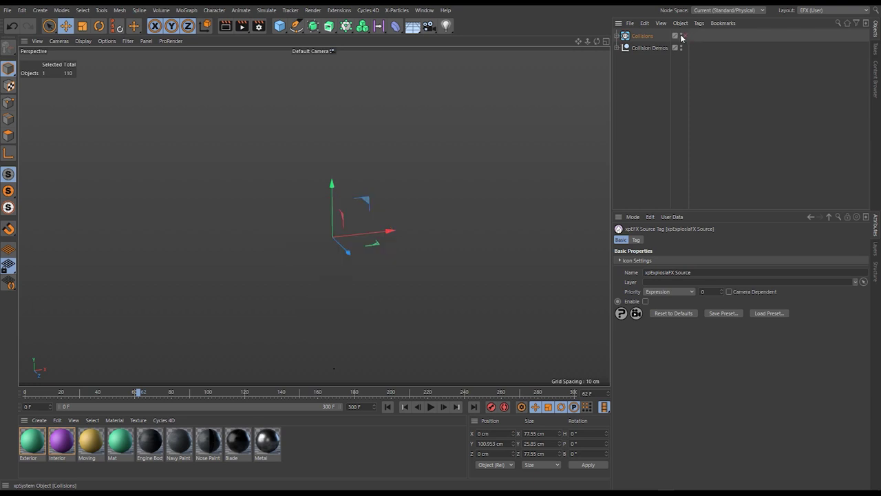
click(617, 47)
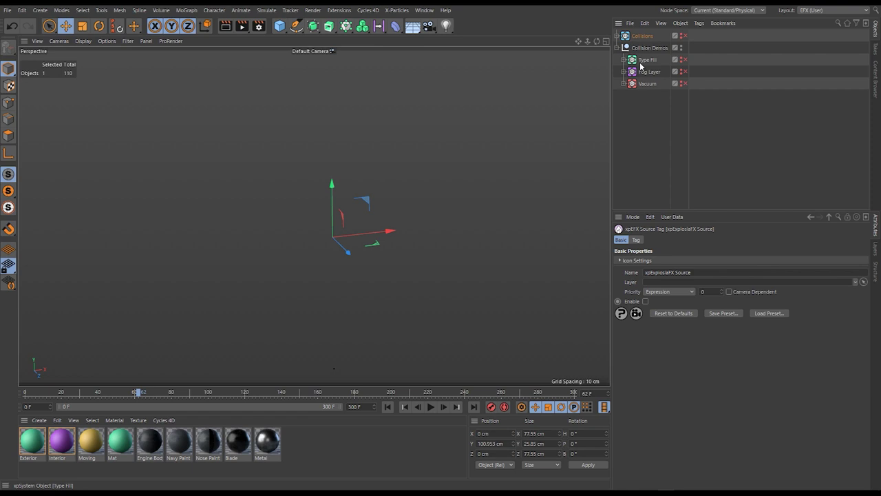
click(682, 60)
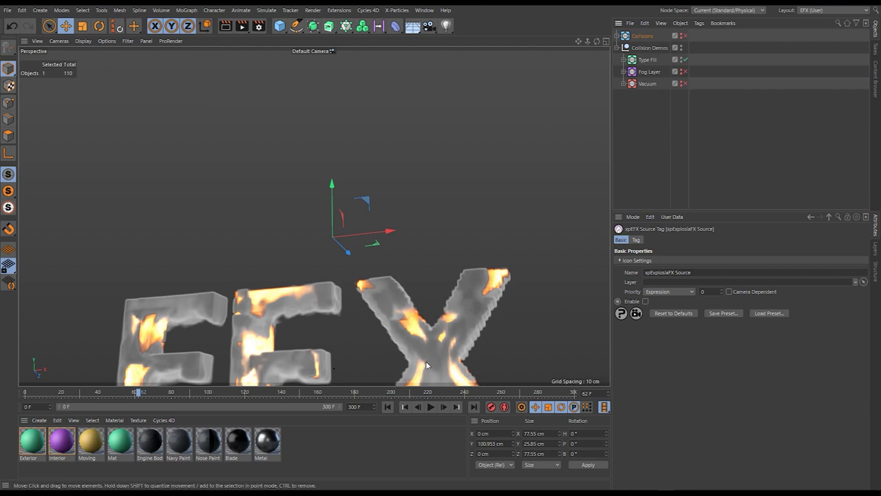
Step: Rewind to frame 0 and make the EFX.Type.Collider plane visible inside Type Fill
click(387, 407)
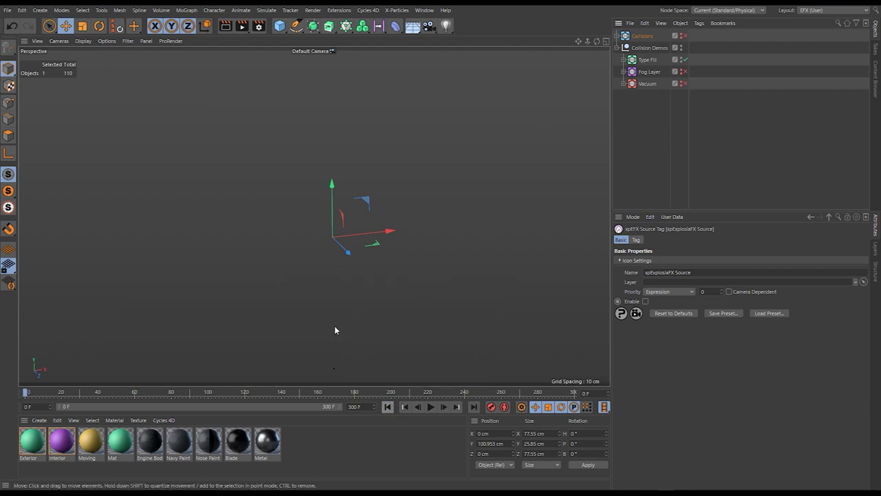
click(624, 60)
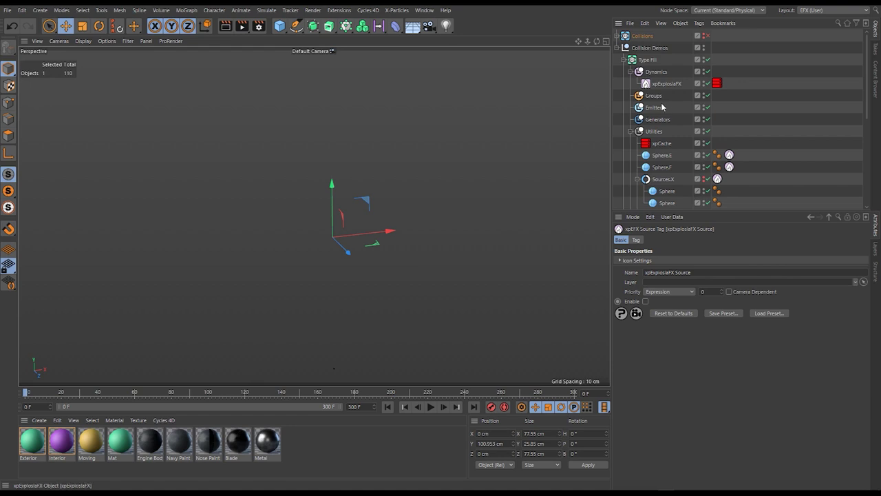
scroll(694, 180, down, 2)
scroll(695, 178, down, 2)
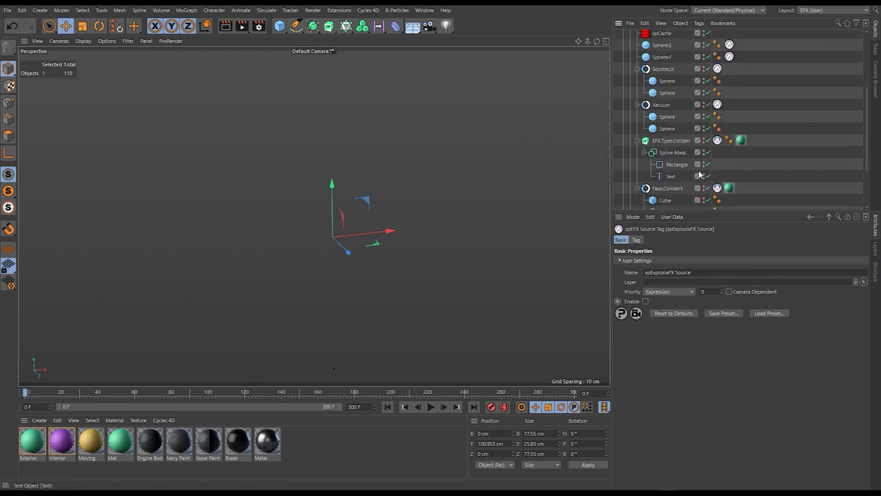
click(704, 139)
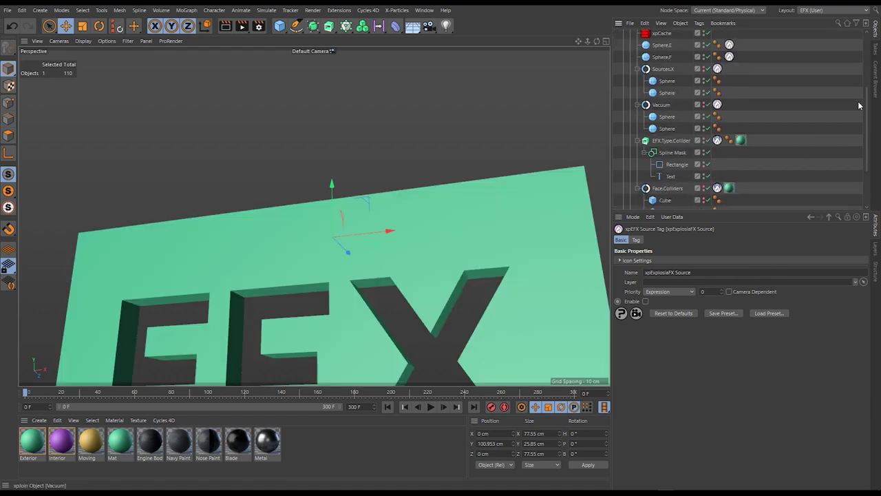
drag(866, 107, 826, 93)
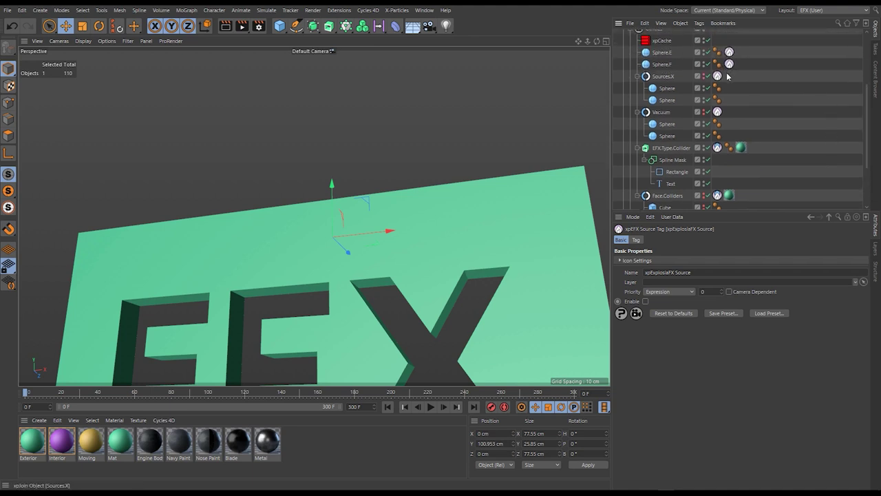
Step: Frame the view on EFX.Type.Collider and orbit to face its letter cutouts
click(729, 65)
click(717, 147)
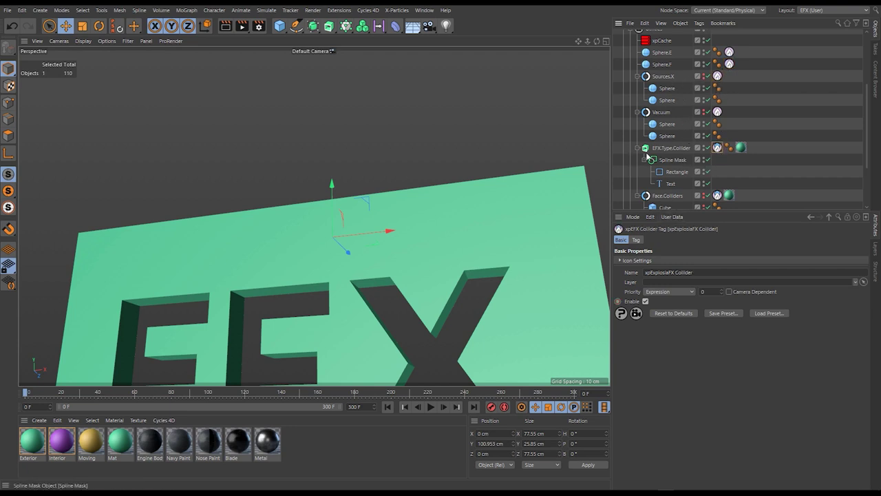
click(637, 148)
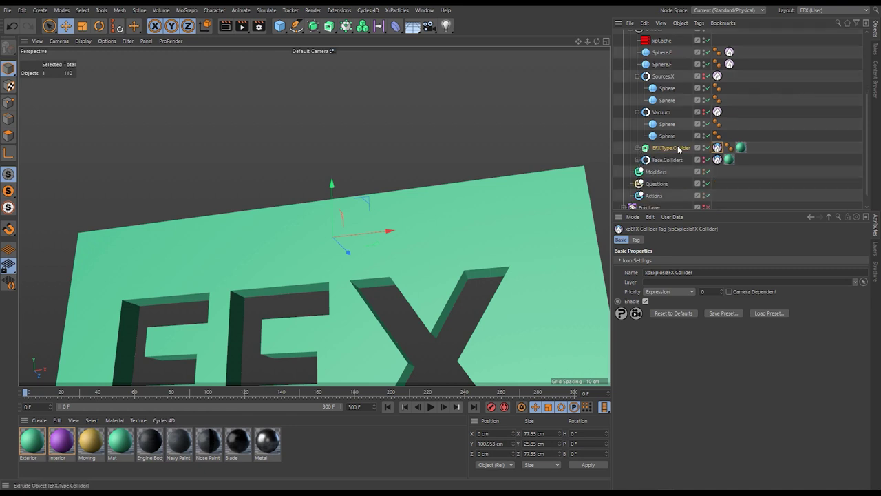
click(678, 149)
key(o)
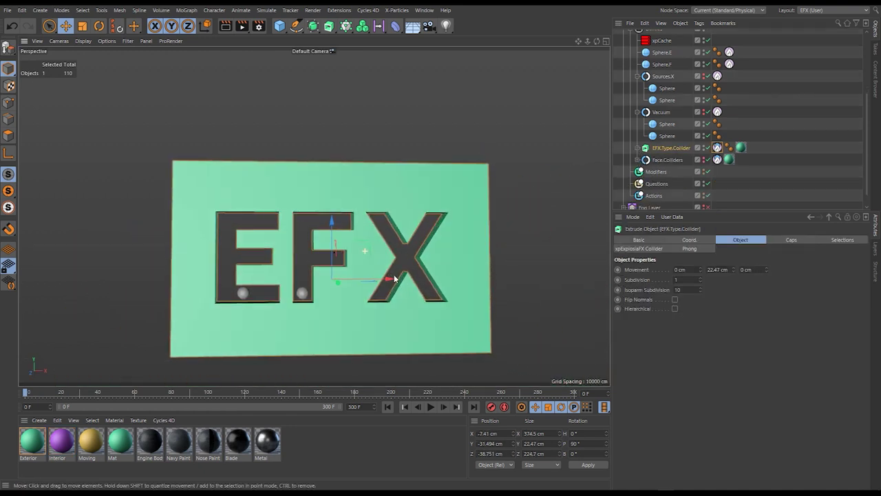
click(637, 148)
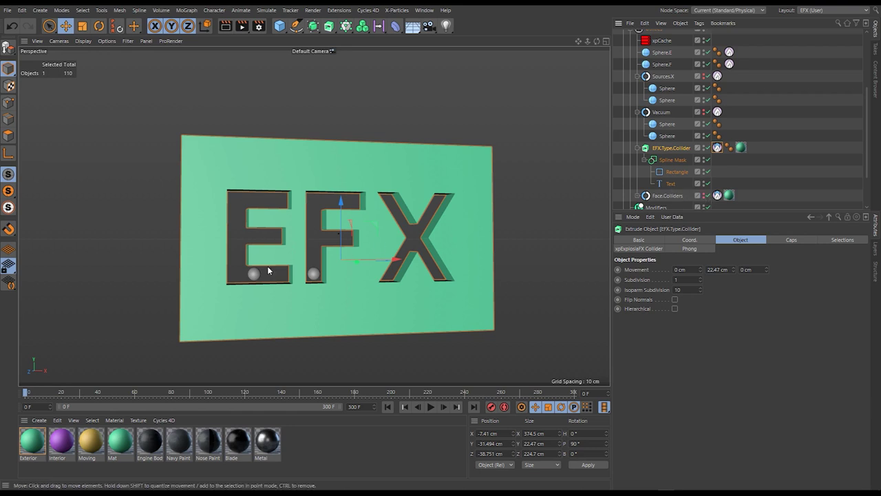
alt+drag(353, 278, 442, 245)
scroll(730, 82, up, 3)
Step: Disable the xpCache object and deselect everything
click(708, 96)
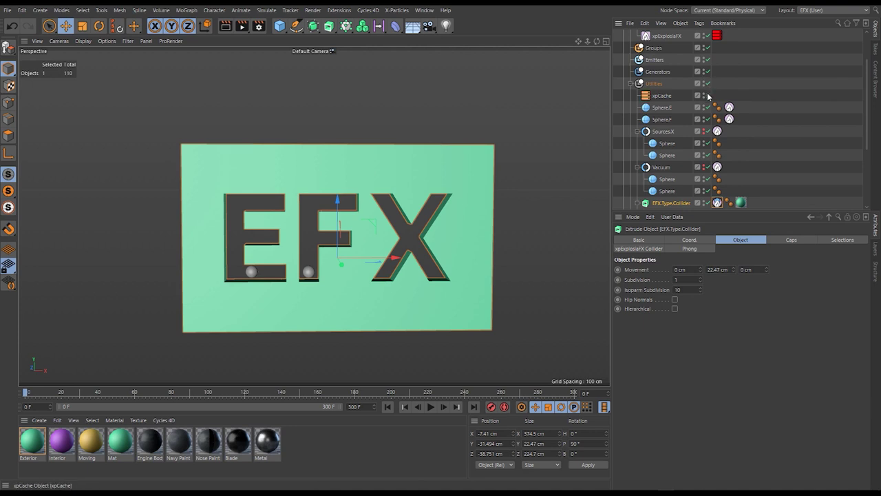
click(718, 35)
click(637, 240)
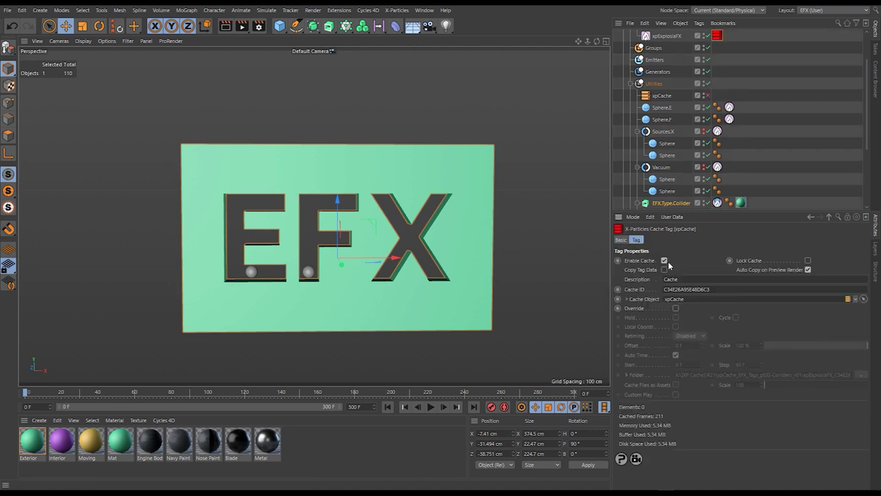
key(ctrl+shift+a)
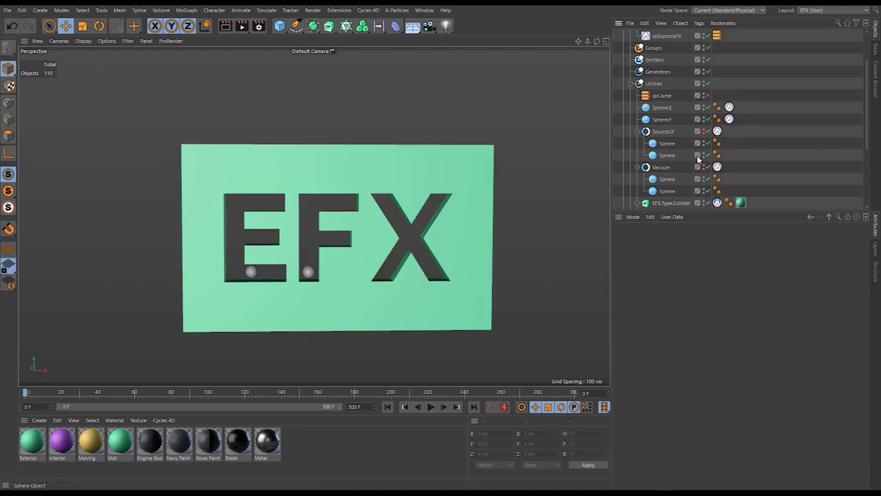
Step: Pause the Type Fill simulation at frame 35 and view the plane edge-on
scroll(716, 160, down, 3)
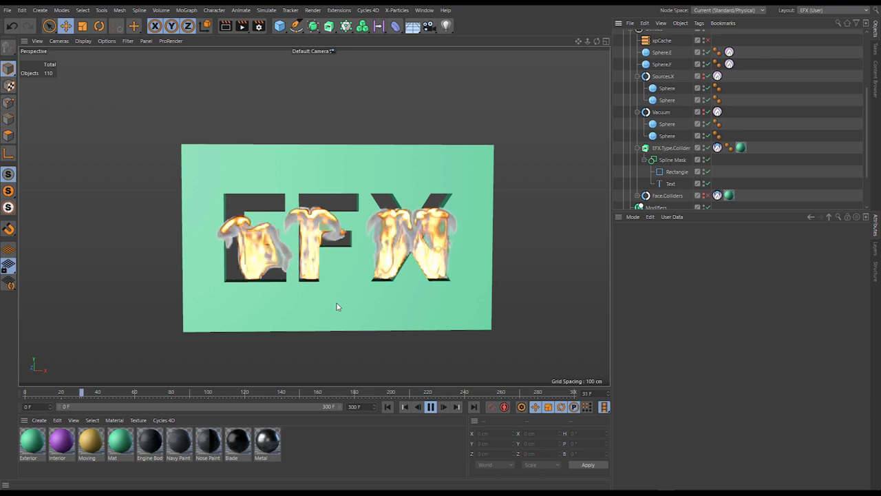
click(430, 406)
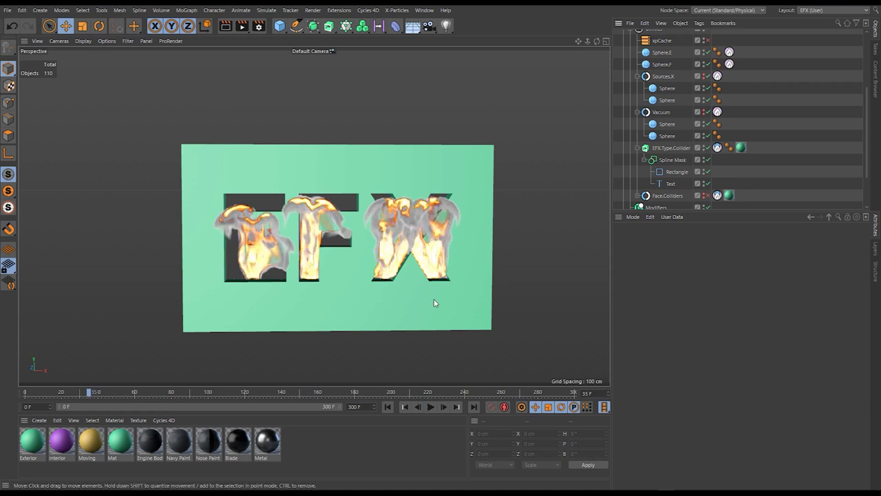
alt+drag(441, 301, 403, 166)
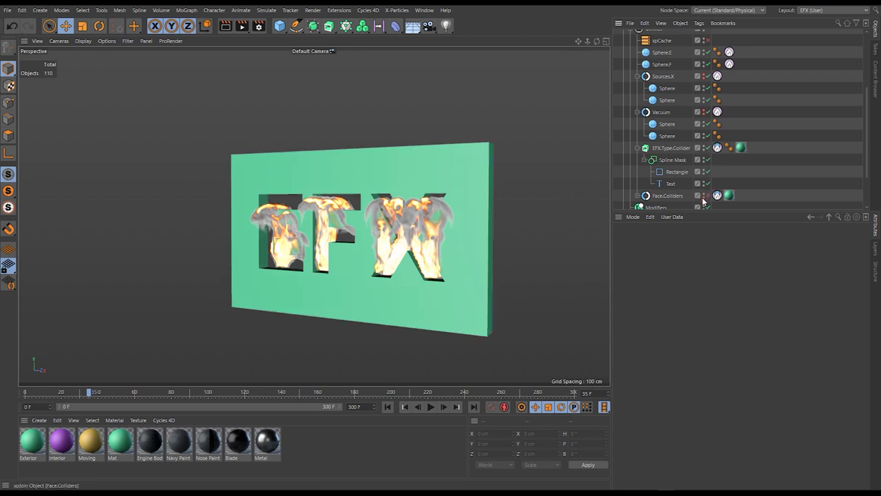
Step: Select the Face.Colliders join object and orbit around the EFX letters
click(636, 196)
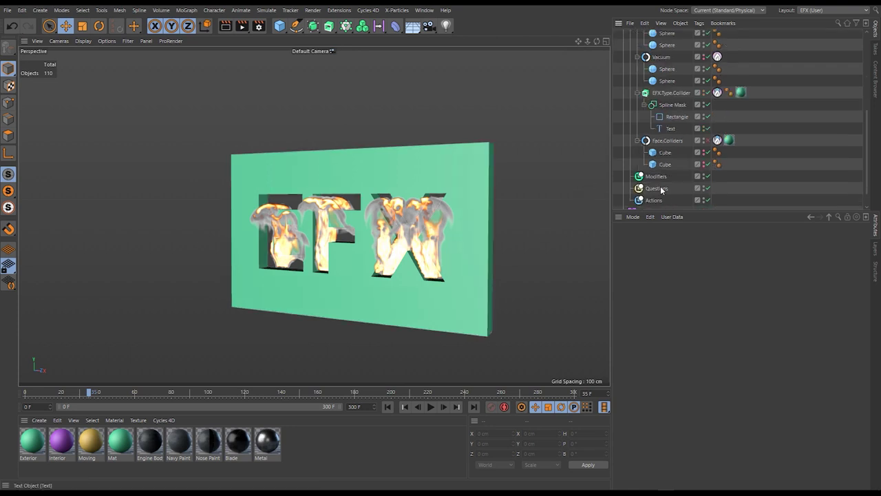
click(658, 140)
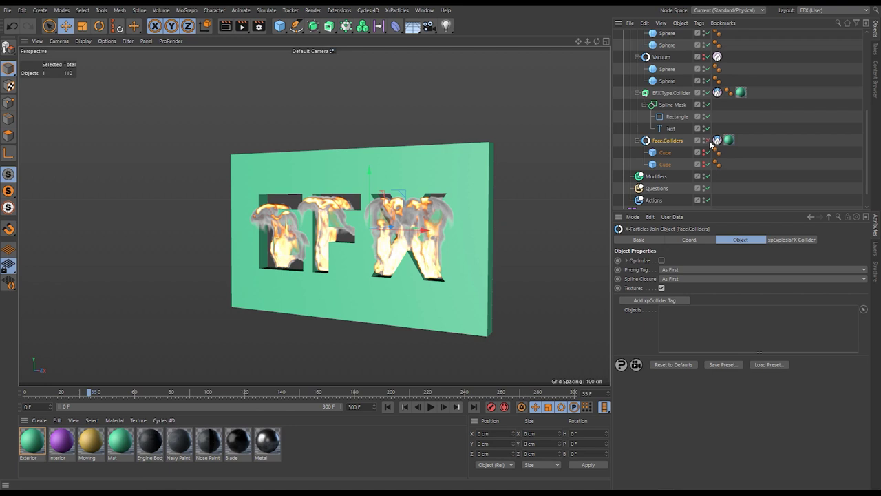
alt+drag(481, 207, 435, 195)
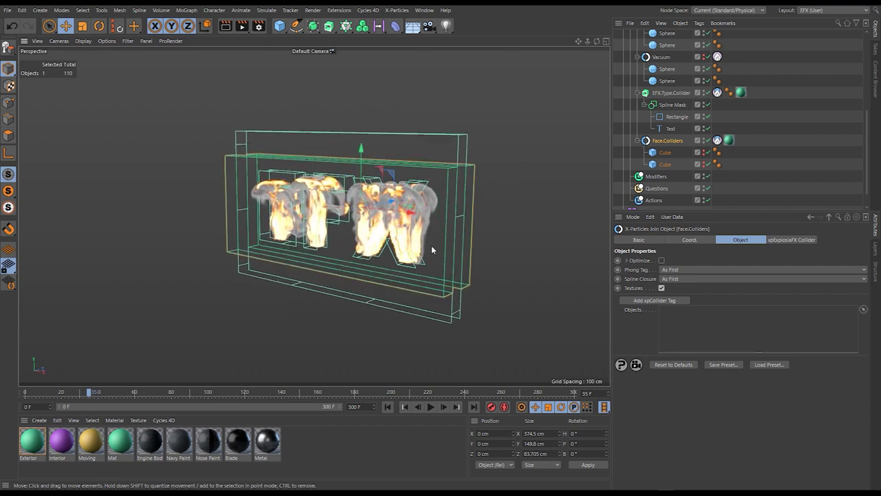
alt+drag(432, 250, 569, 244)
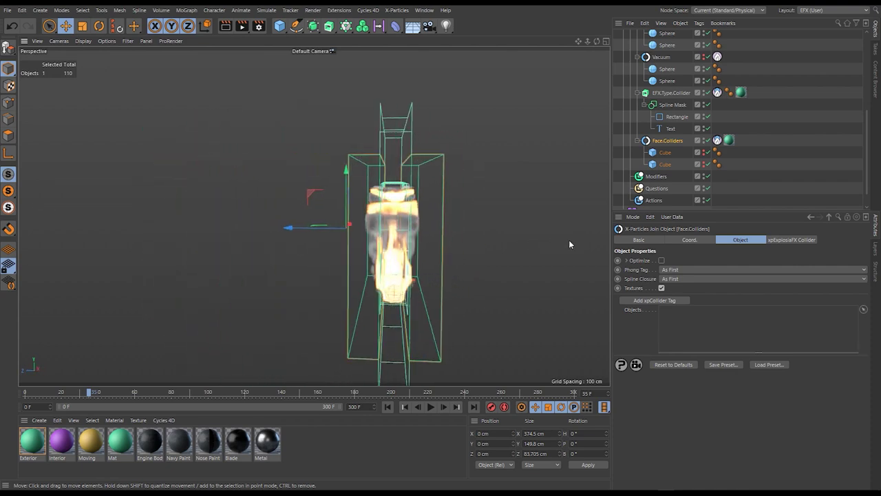
alt+drag(479, 214, 347, 210)
Step: Replay from frame 0, pause at frame 13, and view the flames inside the letters at an angle
click(387, 407)
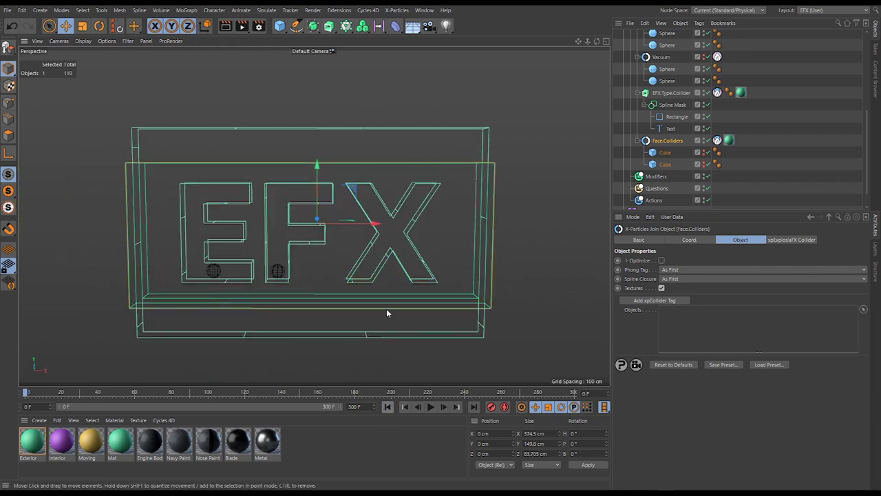
alt+drag(388, 311, 402, 293)
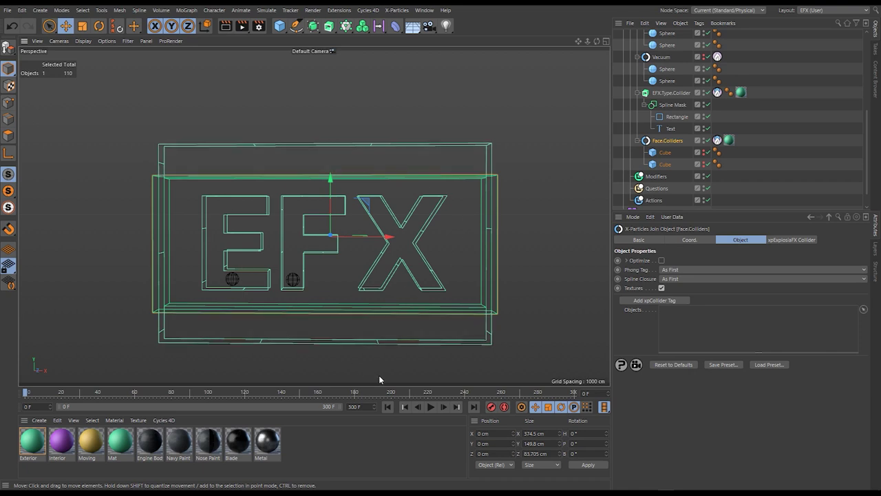
click(430, 406)
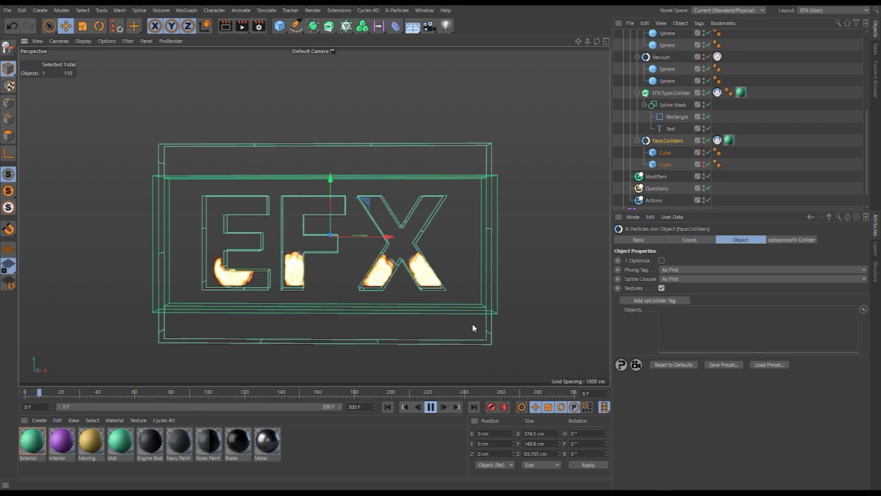
click(432, 406)
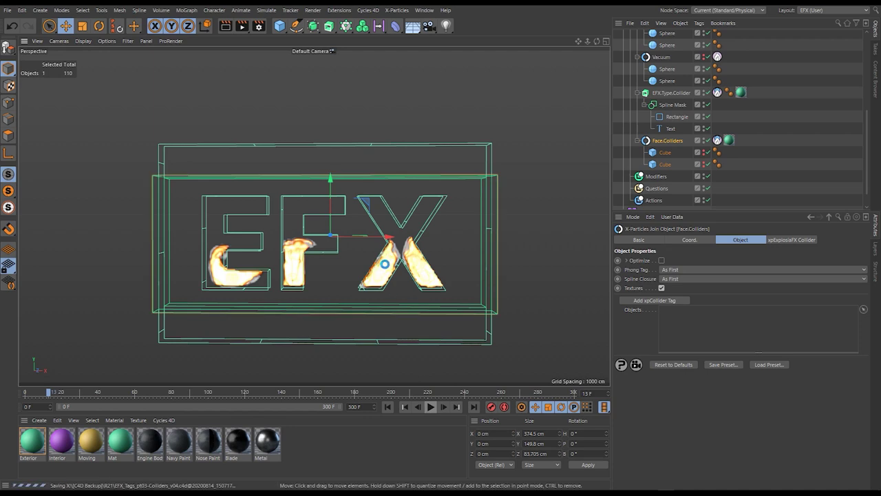
alt+drag(380, 266, 375, 197)
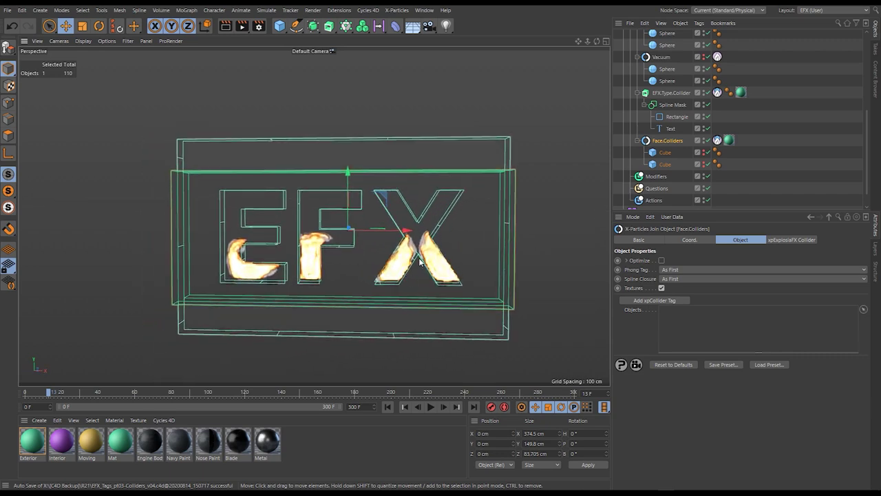
alt+drag(418, 279, 421, 276)
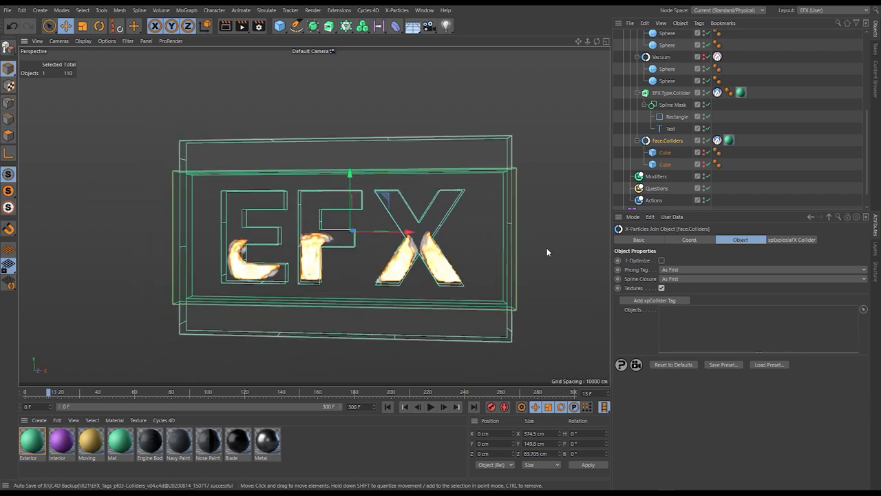
click(637, 92)
Step: Disable the Vacuum object, then replay the simulation from frame 0 and pause at frame 41
click(638, 119)
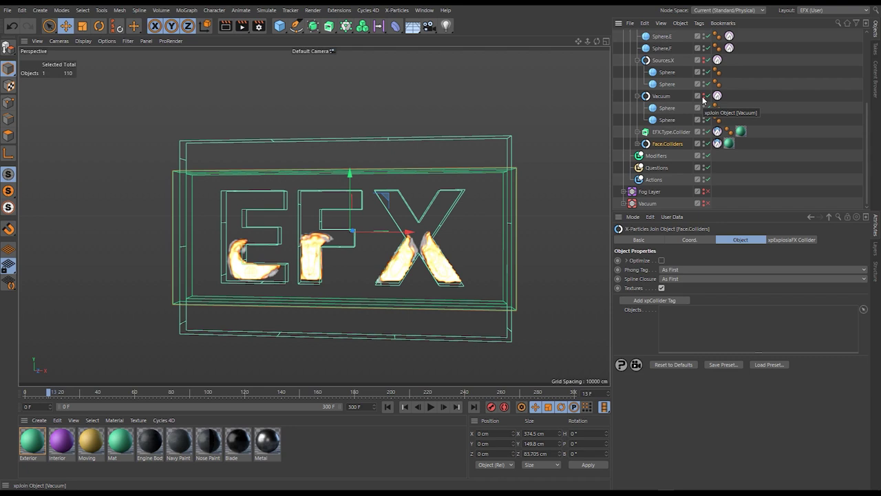
click(704, 98)
click(388, 406)
click(430, 406)
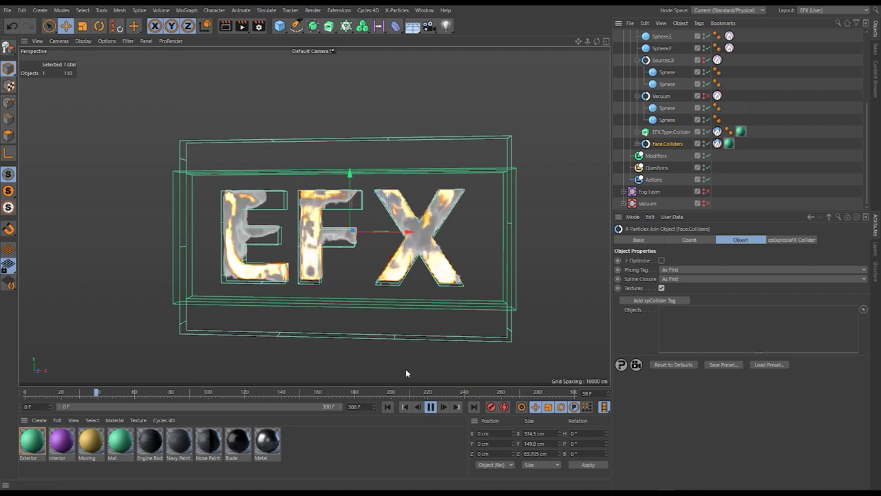
click(430, 406)
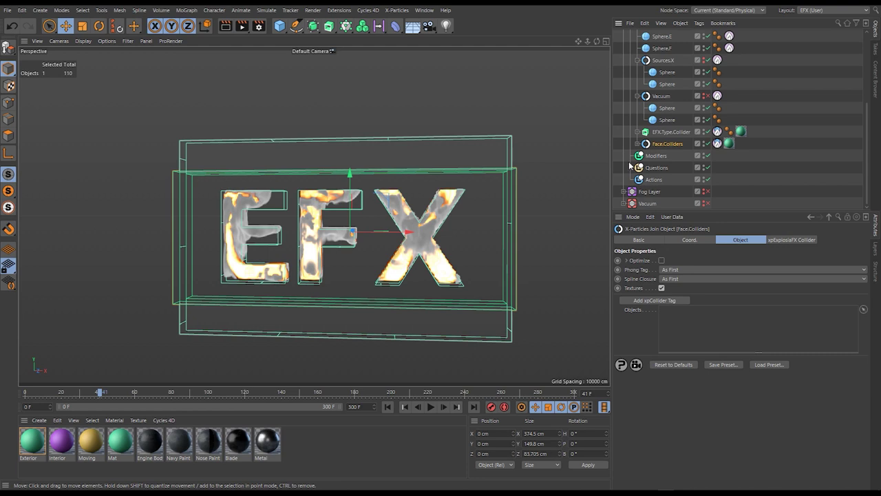
Step: Select both Vacuum spheres, inspect their xpEFX Source tag at Pressure -200, and replay from the start
click(666, 109)
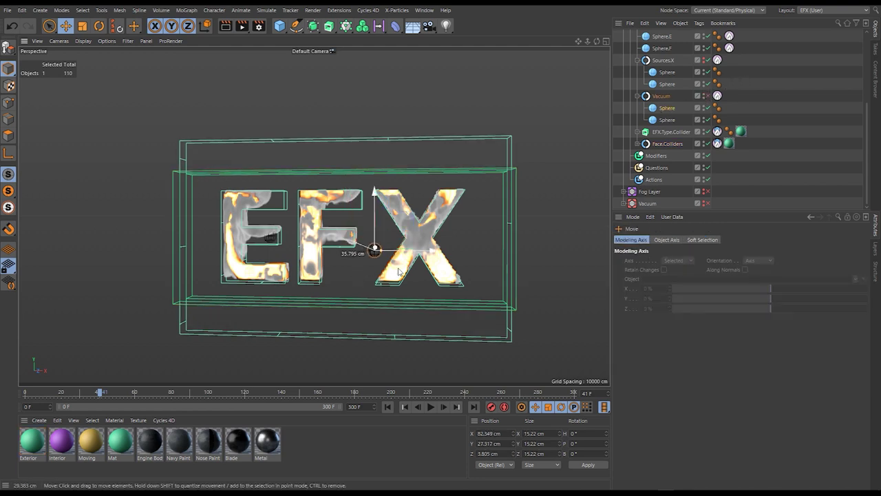
click(667, 121)
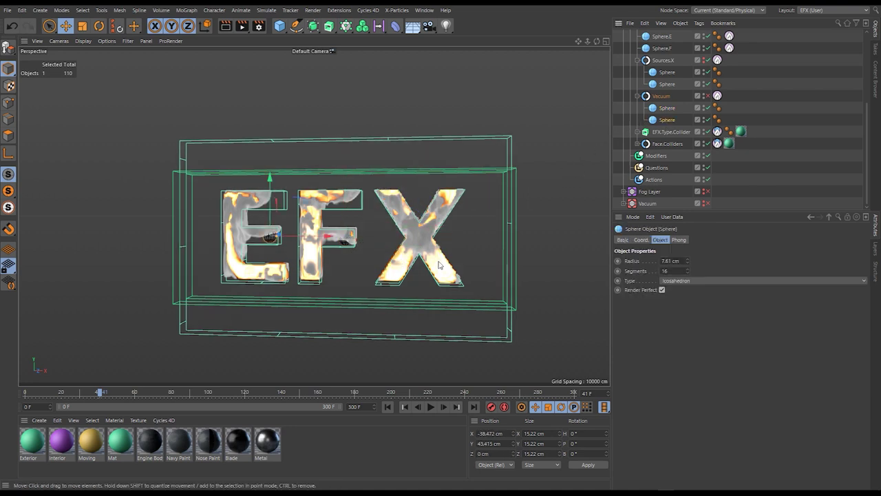
click(717, 96)
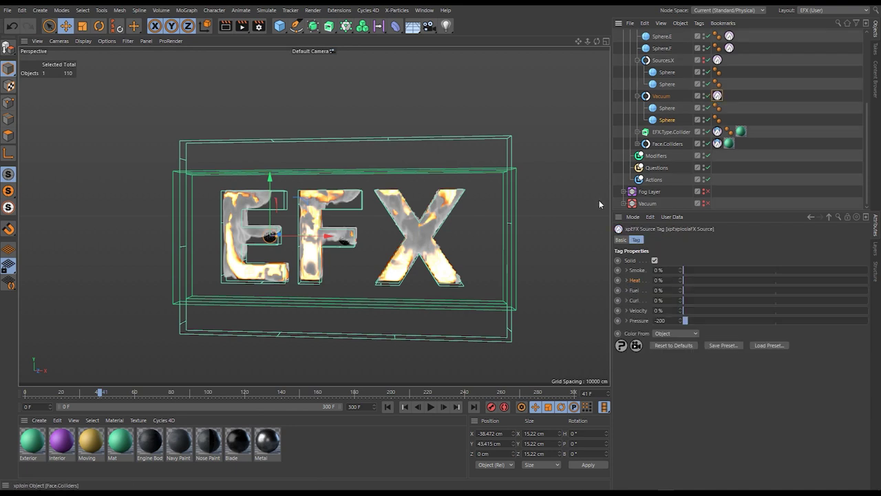
click(680, 267)
click(387, 407)
click(427, 407)
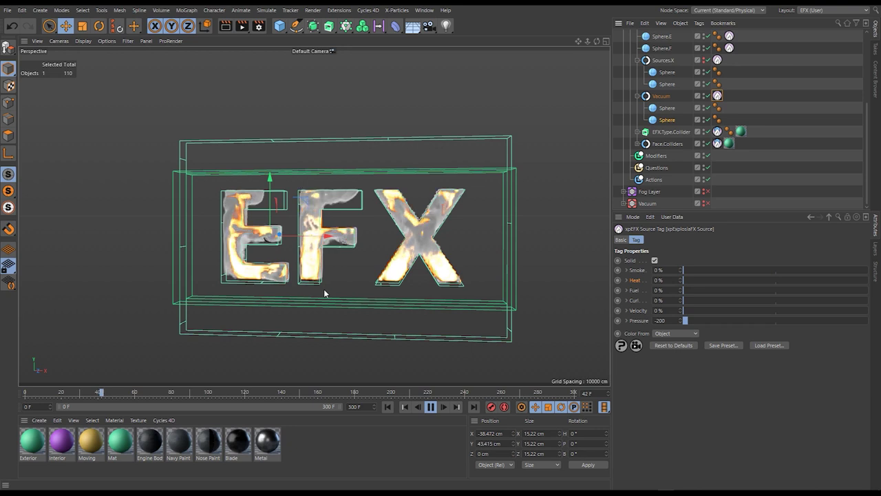
Step: Pause at frame 45, inspect the X and F letters up close, then frame the whole EFX sign
click(431, 407)
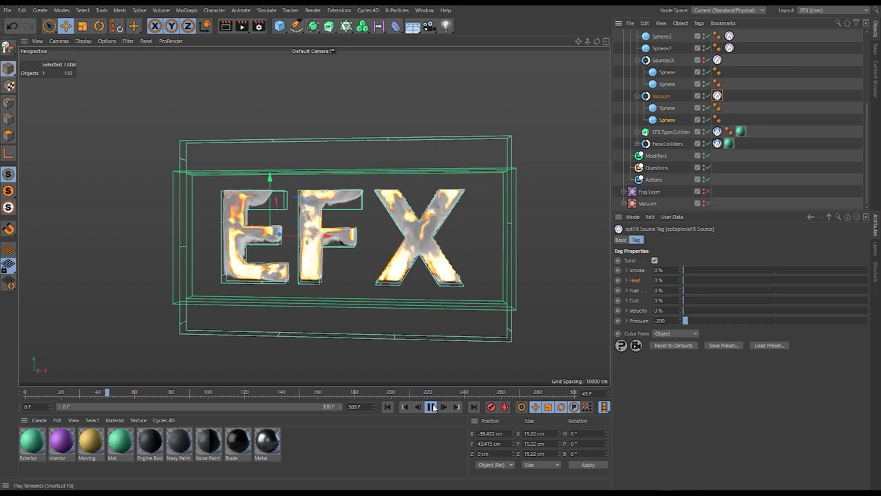
alt+middle_drag(422, 247, 361, 219)
alt+right_drag(361, 220, 502, 202)
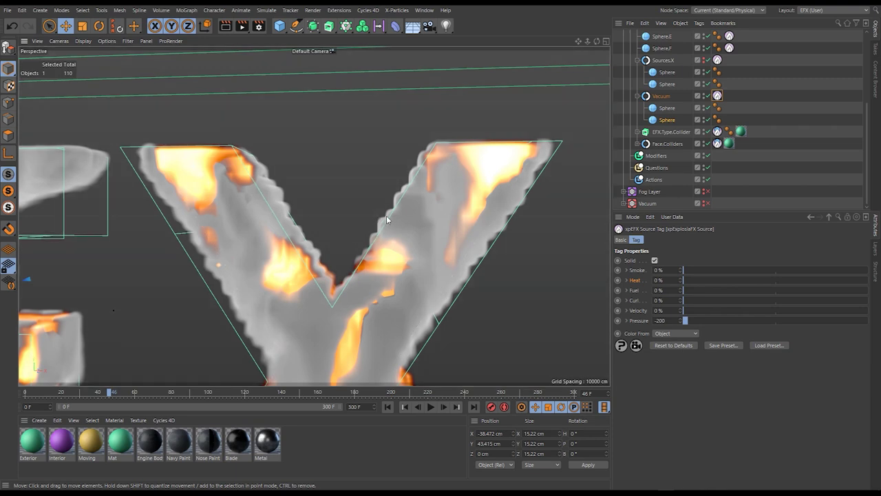
scroll(421, 213, down, 3)
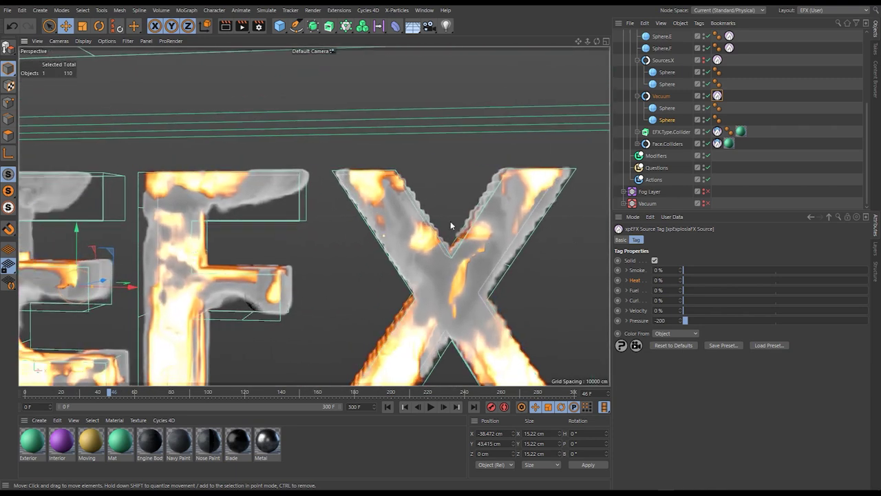
scroll(427, 231, down, 3)
alt+drag(402, 236, 389, 243)
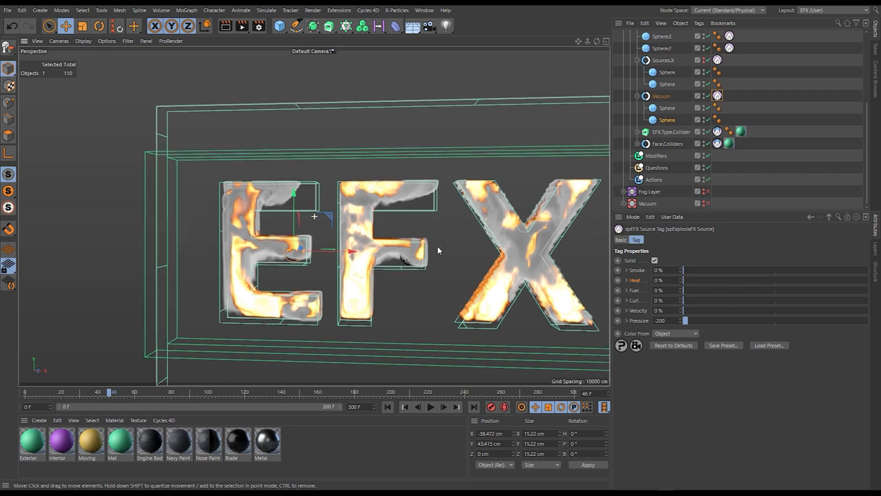
middle_drag(438, 245, 268, 241)
scroll(400, 193, up, 3)
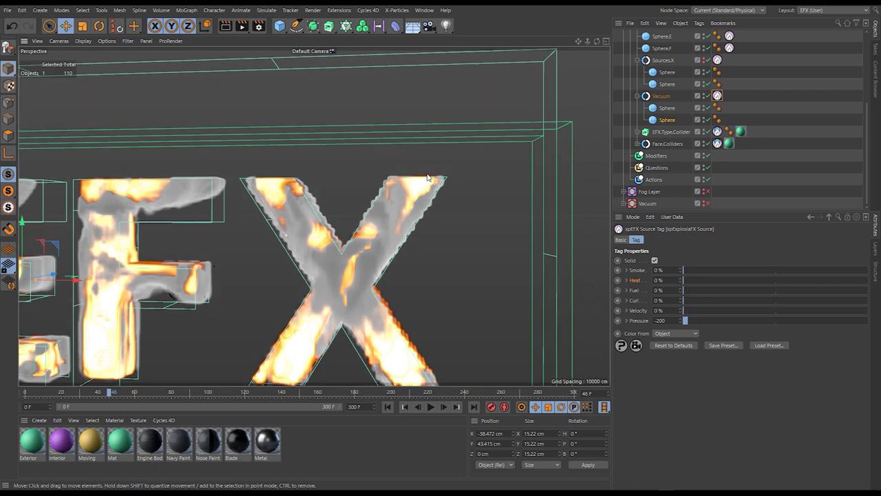
mouse_move(371, 226)
alt+mouse_down()
mouse_move(378, 234)
mouse_move(362, 236)
alt+mouse_up()
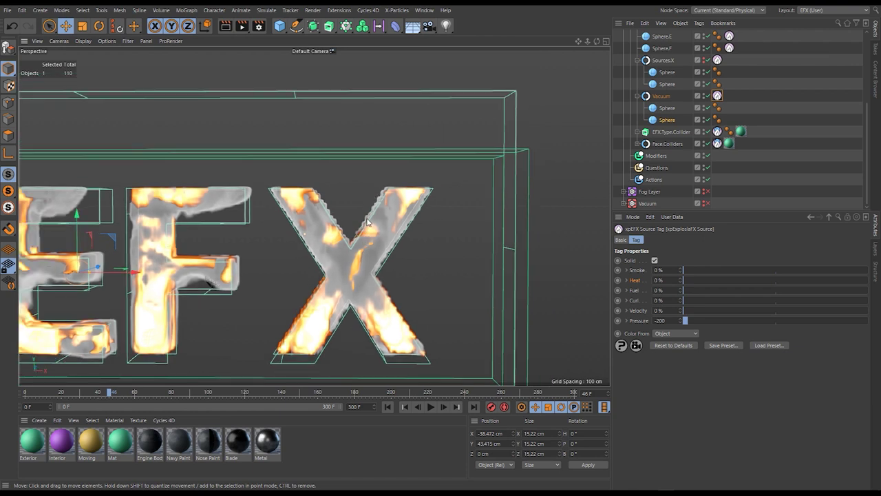
key(h)
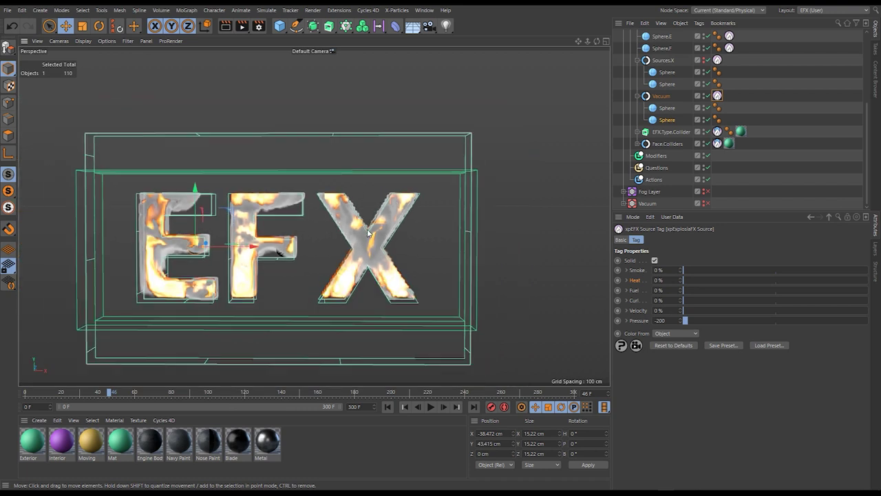
scroll(736, 101, up, 2)
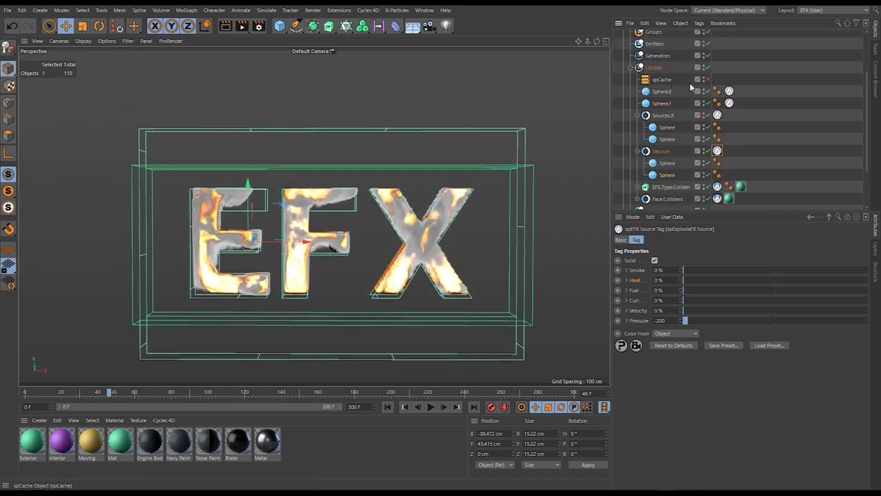
Step: Rewind to frame 0 and hide the EFX letter and surrounding box geometry in the viewport
scroll(742, 88, up, 2)
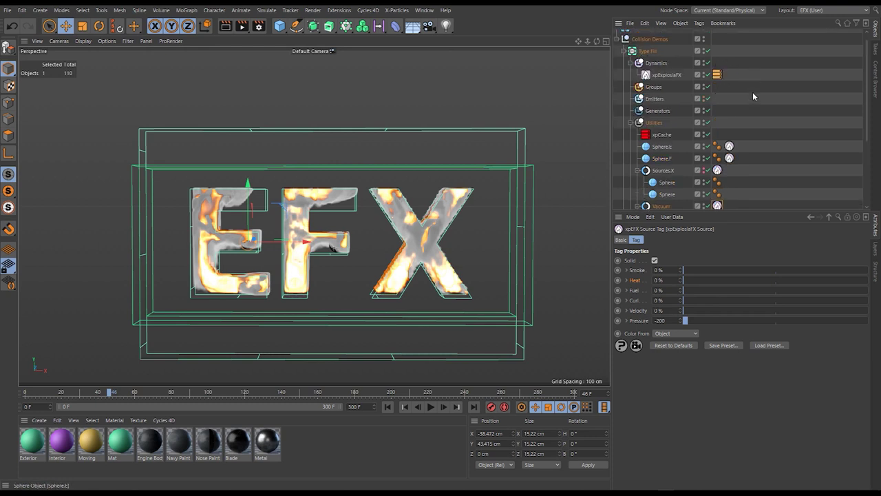
click(716, 75)
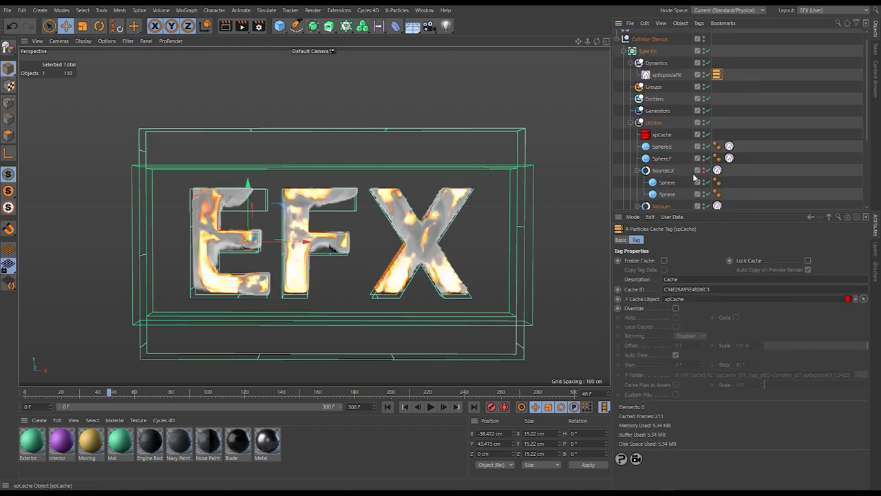
click(397, 410)
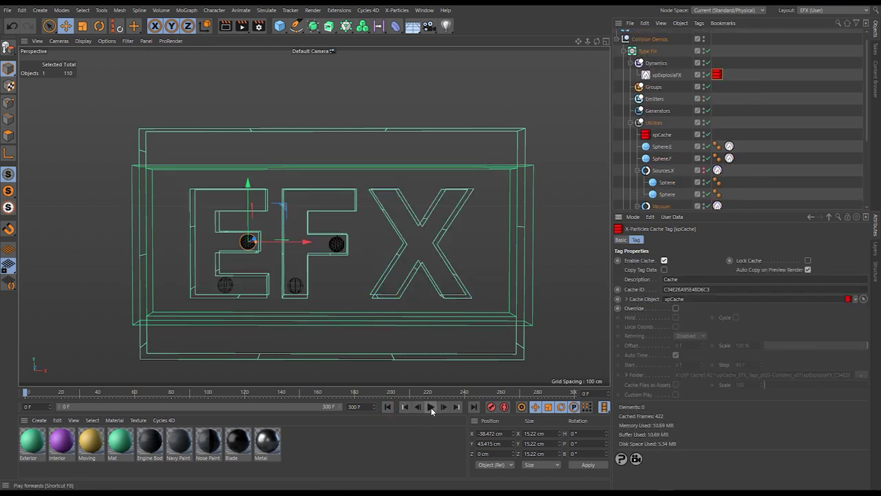
click(637, 170)
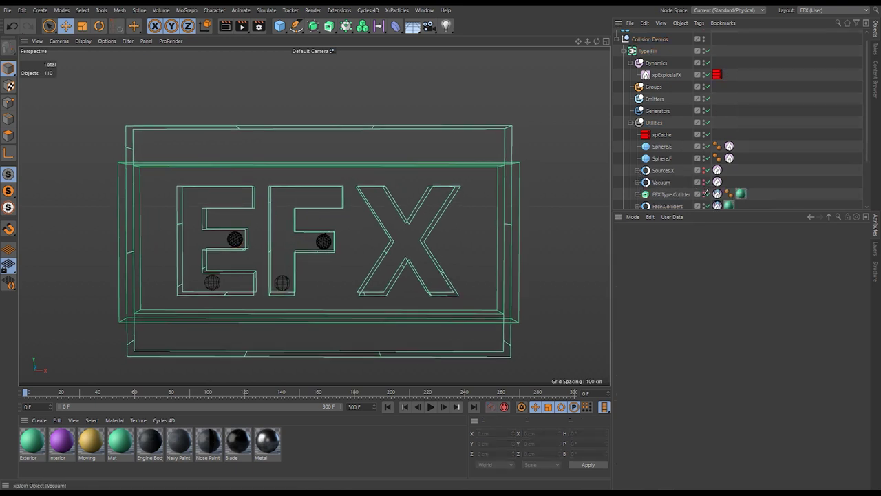
click(704, 194)
scroll(700, 144, down, 3)
click(703, 150)
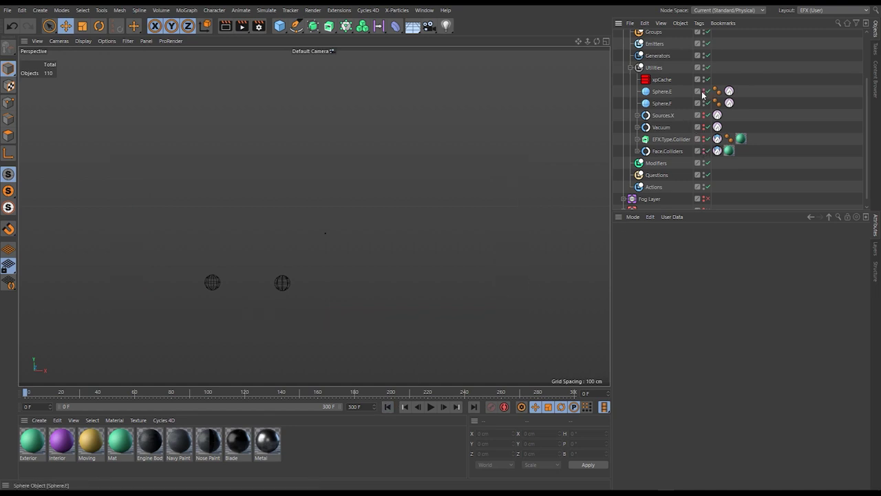
Step: Play the Type Fill simulation, scrub back to frame 145 to review the fire, then rewind
click(430, 407)
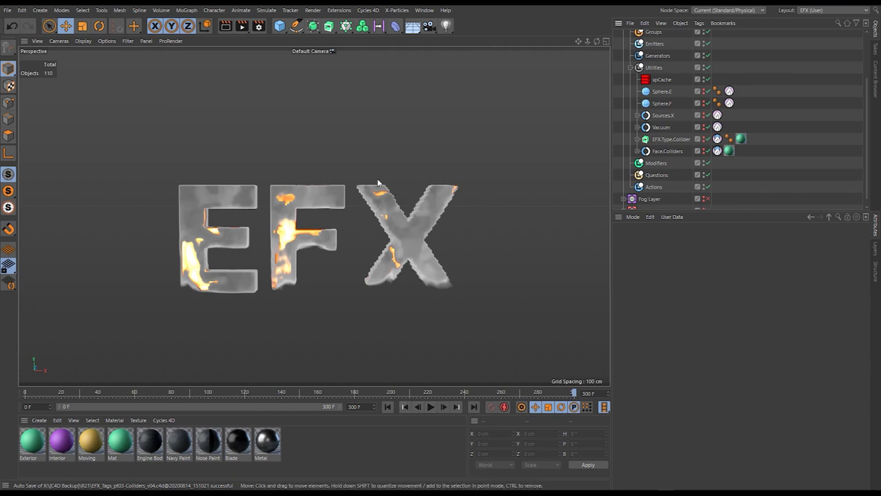
drag(576, 392, 26, 392)
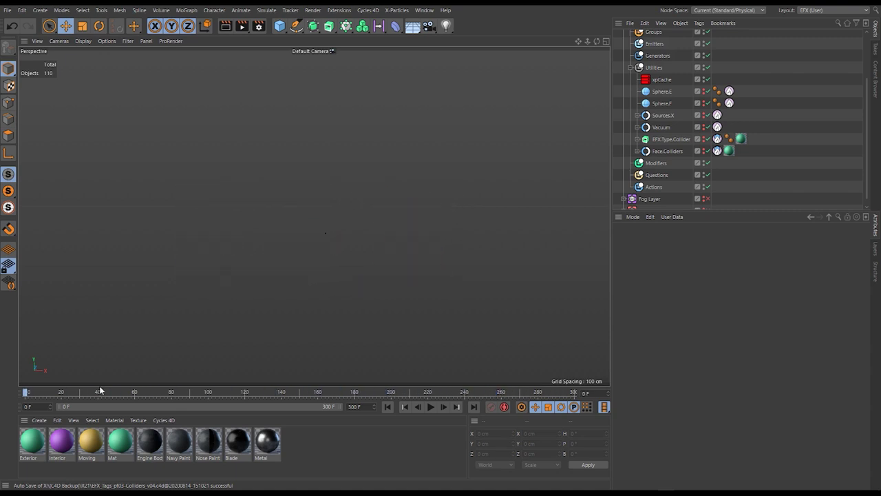
drag(100, 391, 289, 393)
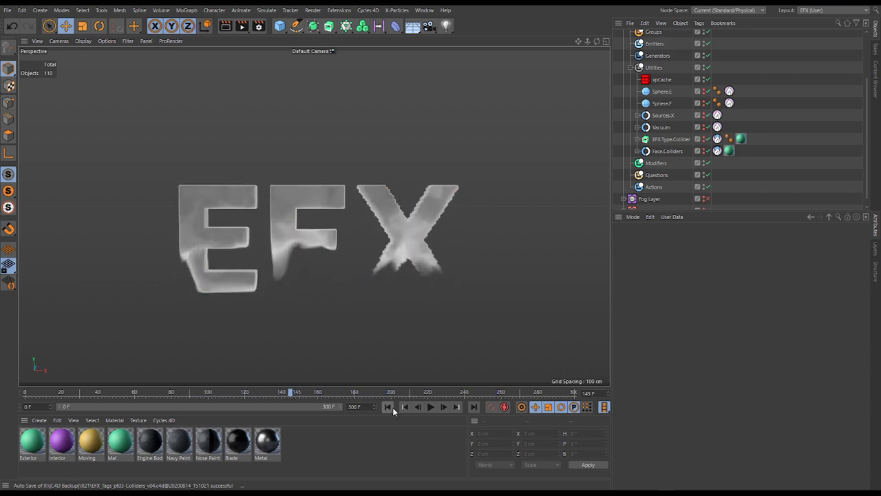
click(388, 406)
scroll(733, 113, up, 2)
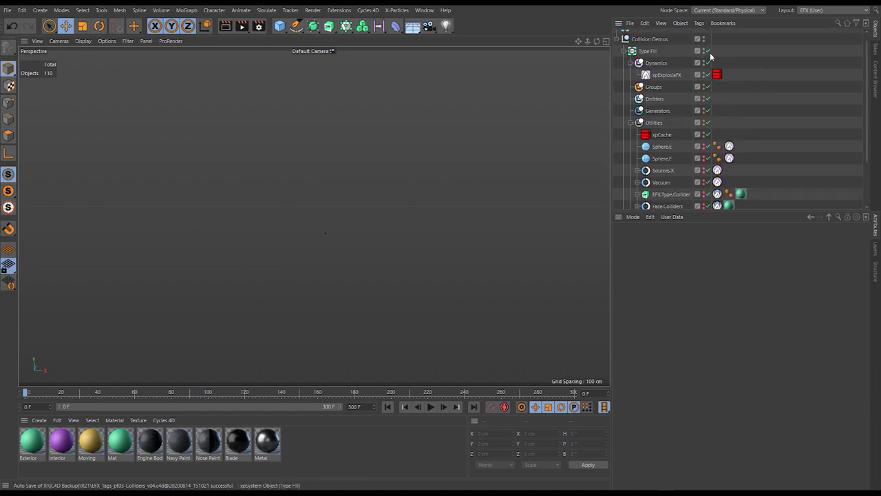
Step: Collapse Type Fill and Collision Demos, enable and expand the Collisions setup, and inspect the Sphere's source tag
click(624, 51)
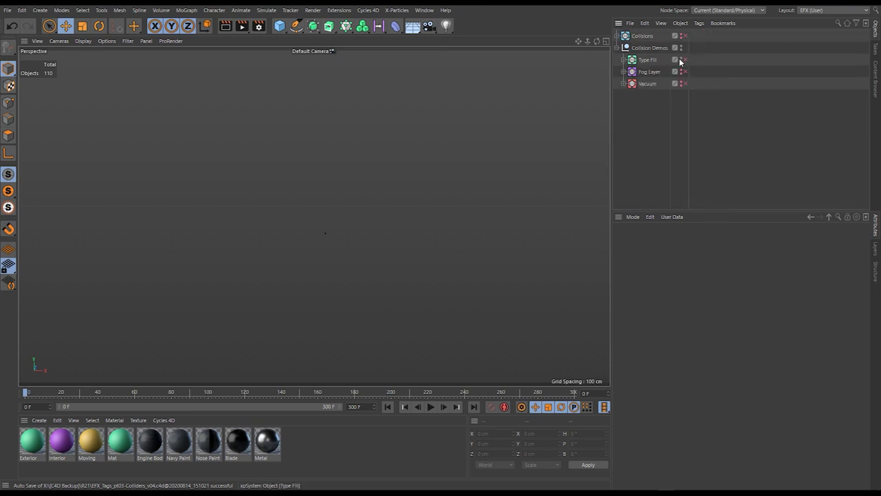
click(617, 47)
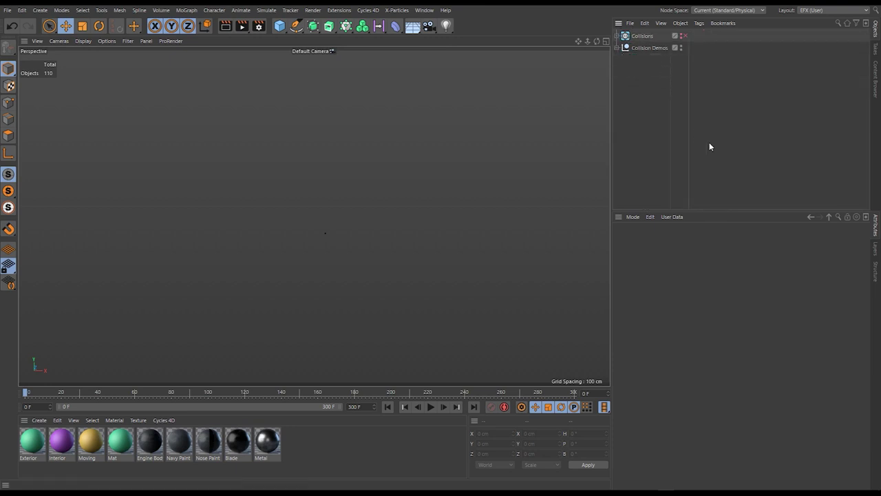
click(682, 35)
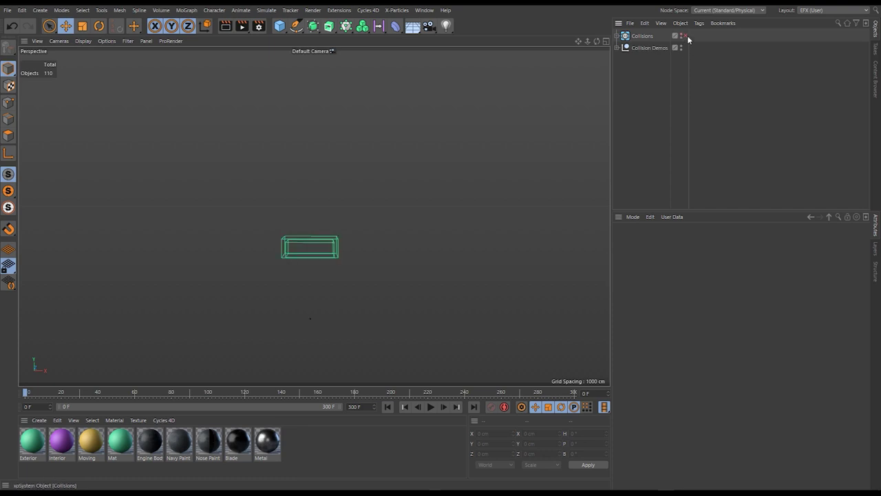
click(685, 36)
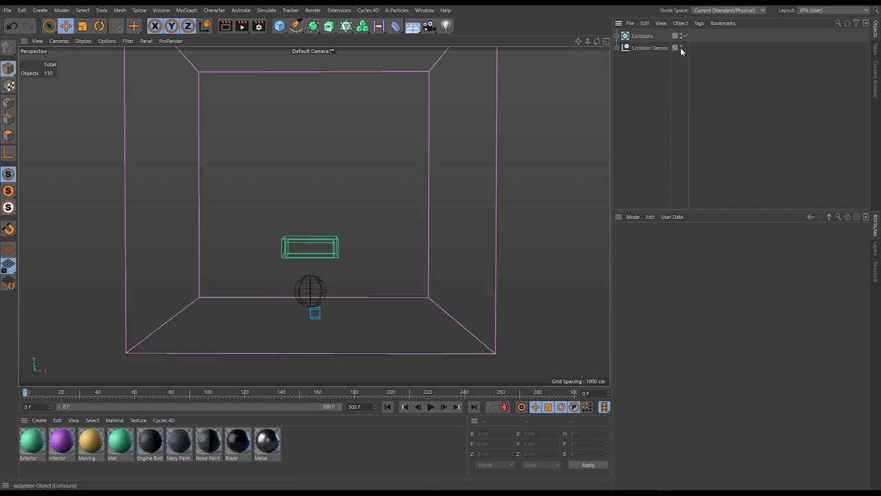
click(618, 36)
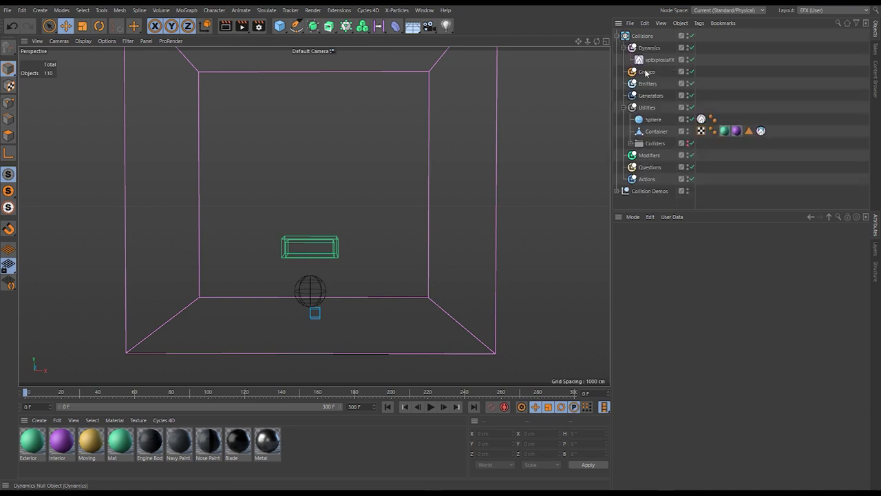
click(701, 119)
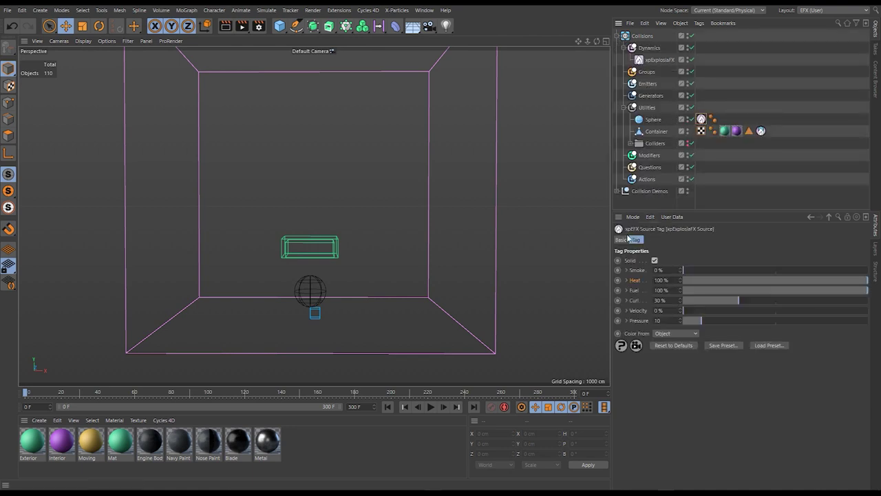
click(623, 239)
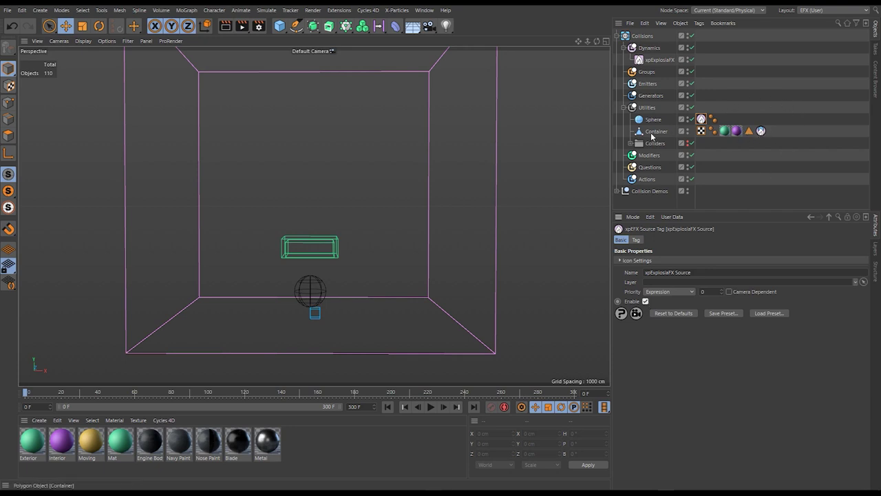
Step: Delete the Container's xpExplosiaFX Collider tag and move the Container into the Colliders group
click(761, 131)
key(Delete)
drag(654, 134, 659, 143)
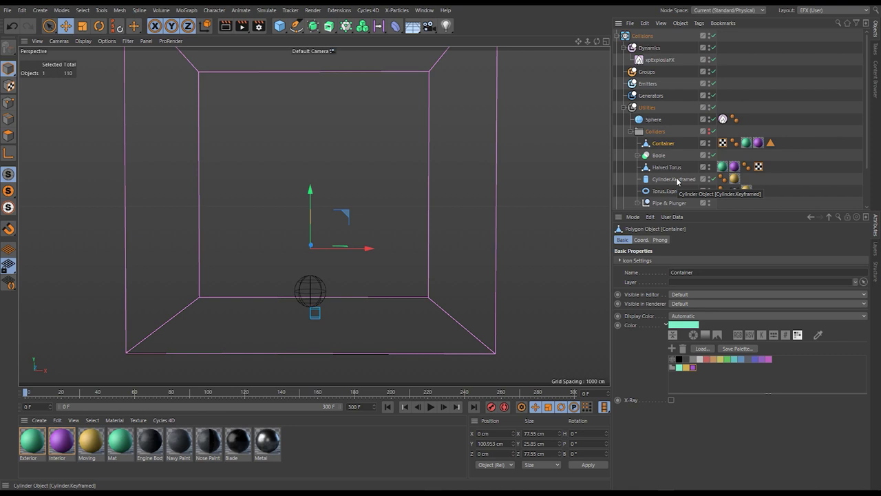
Step: Move Cylinder.Keyframed below Sphere and give it an xpExplosiaFX Collider tag
drag(675, 180, 665, 131)
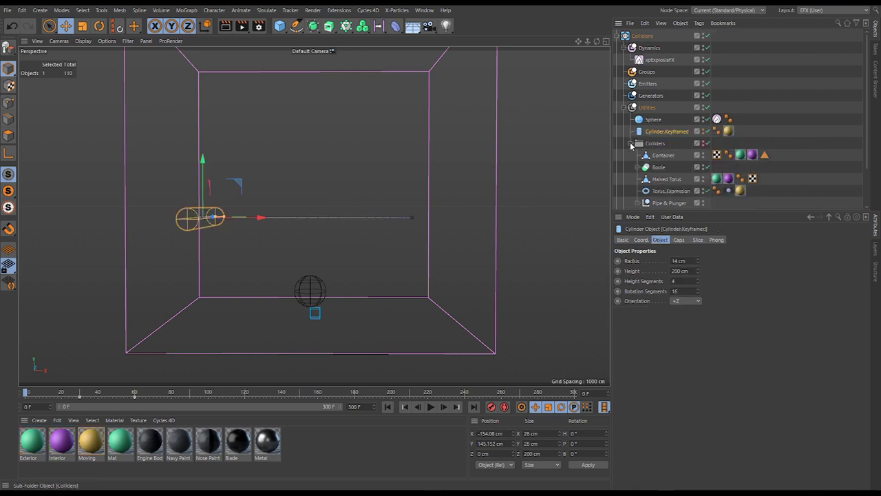
click(629, 144)
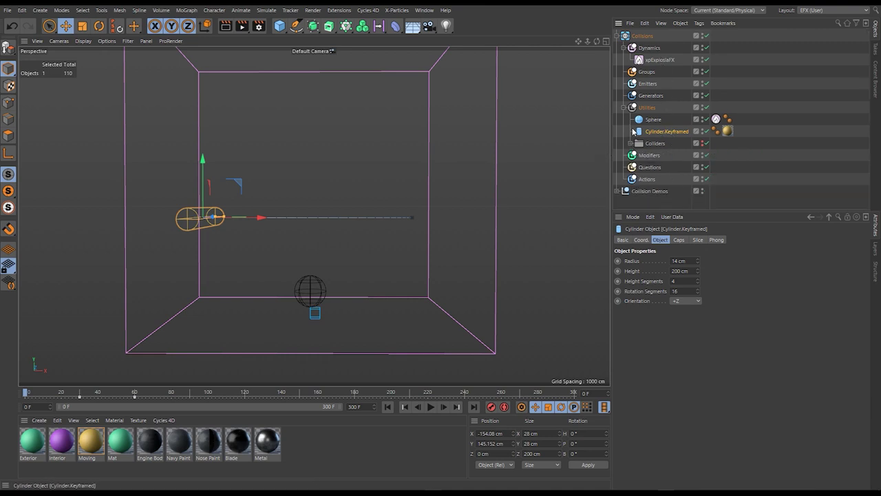
right_click(690, 133)
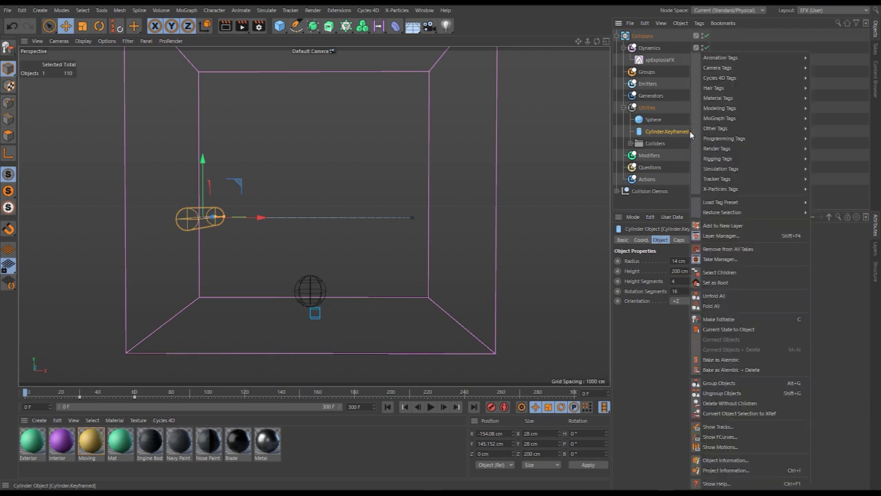
mouse_move(739, 188)
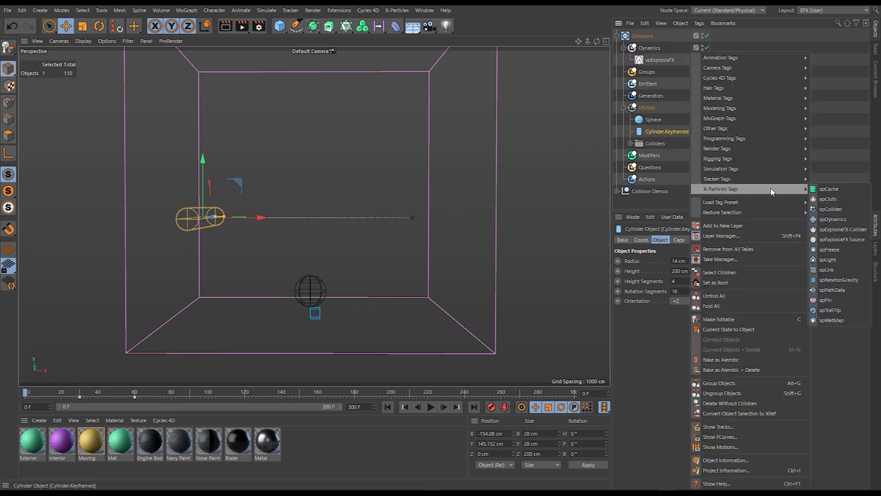
click(843, 229)
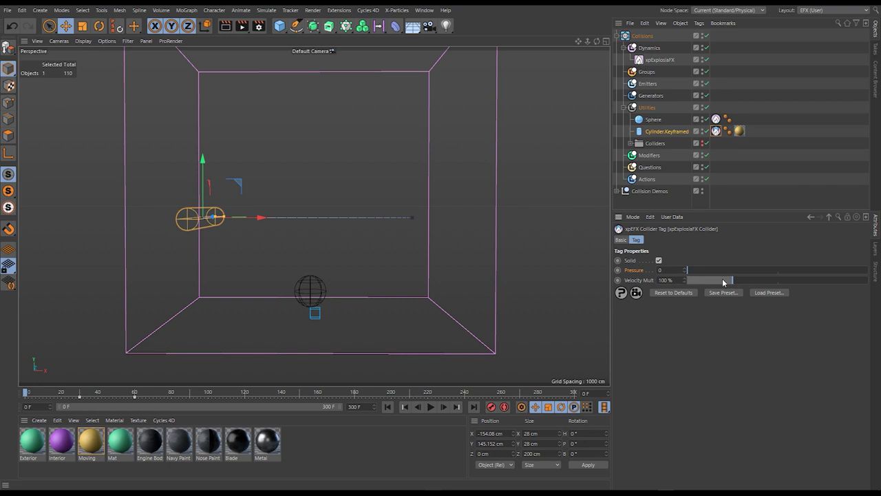
Step: Set the collider's Velocity Mult to 0 % and replay the simulation, pausing at frame 45
drag(731, 283, 661, 288)
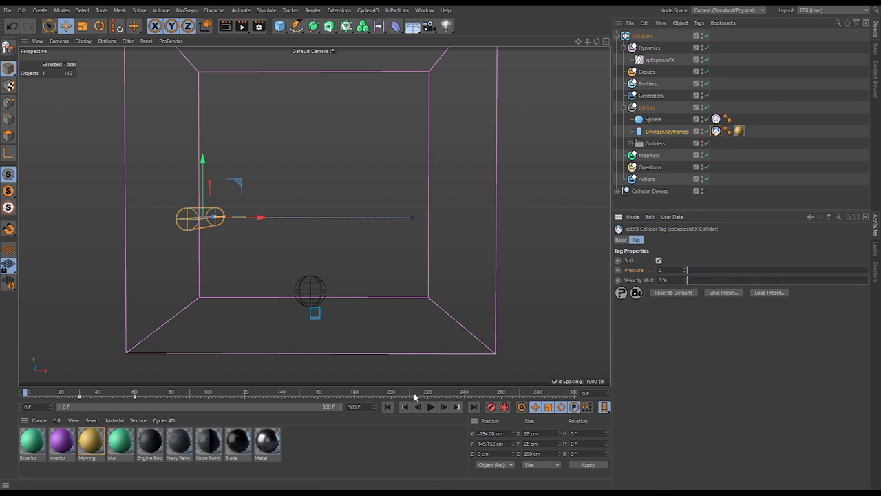
click(430, 408)
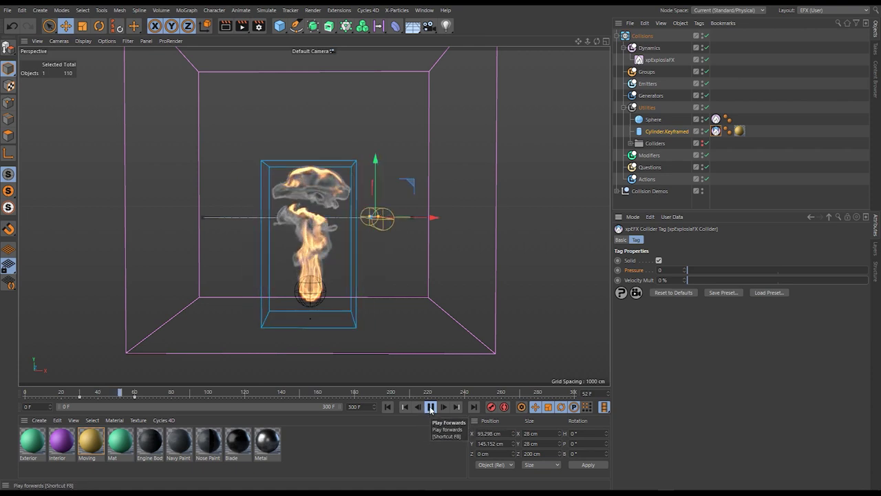
click(430, 406)
click(388, 407)
click(430, 407)
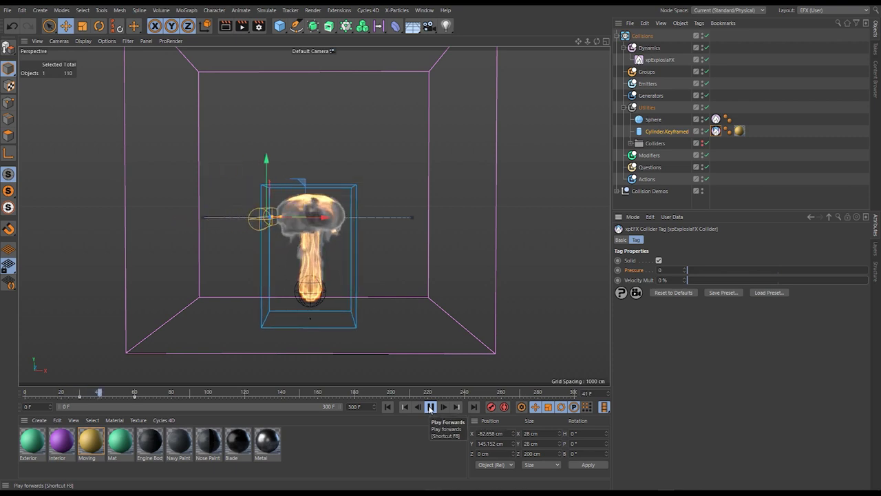
click(430, 407)
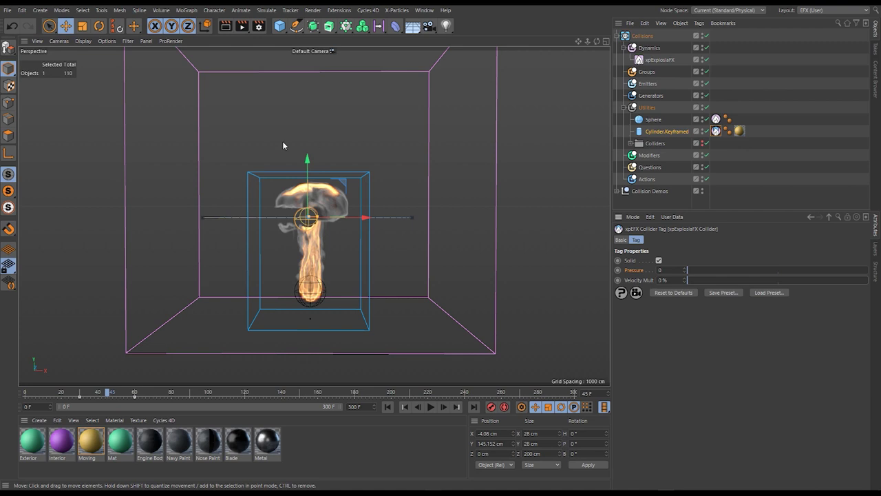
Step: Step forward to frame 52, enlarge the cylinder to about 37.8 cm, then rewind to frame 0
click(442, 407)
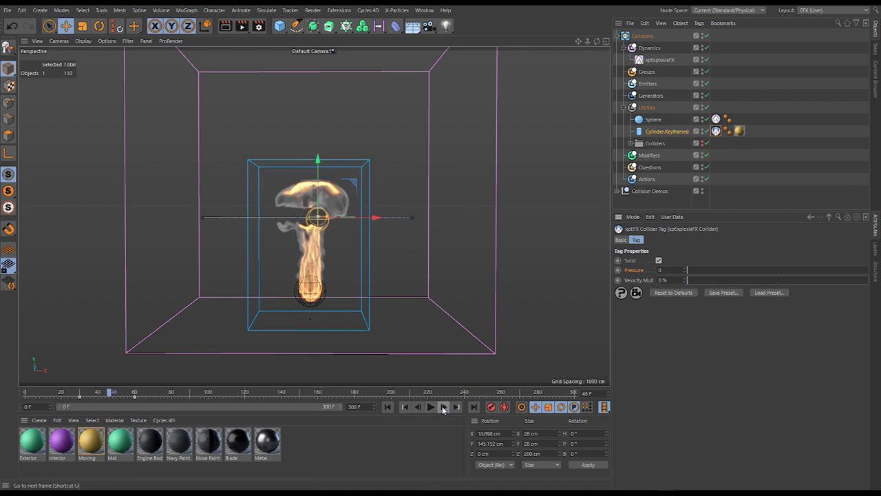
click(442, 407)
click(443, 407)
click(442, 407)
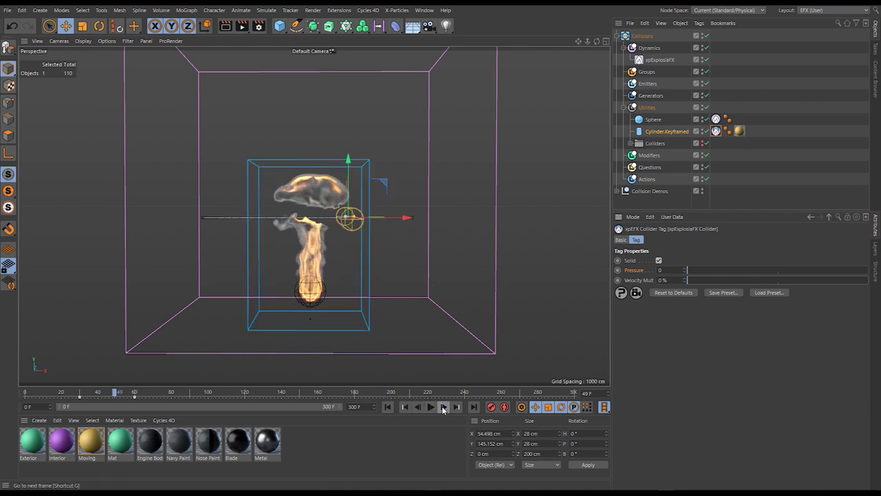
click(442, 407)
click(443, 407)
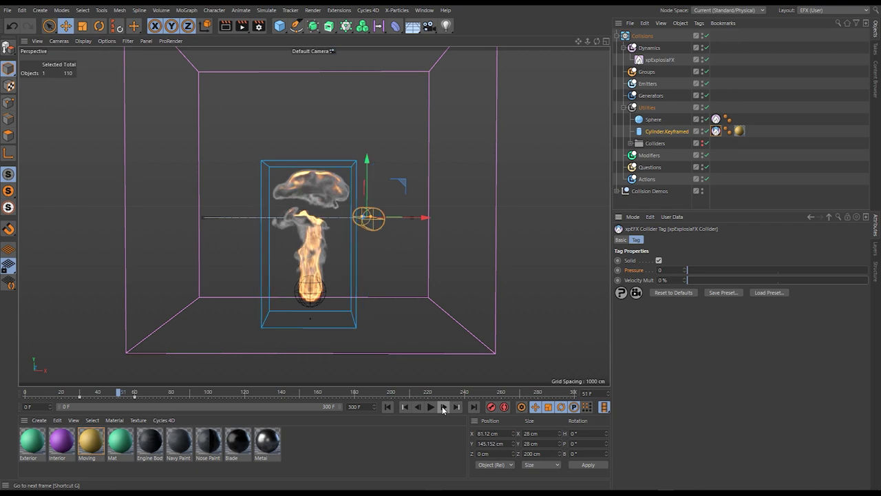
click(443, 407)
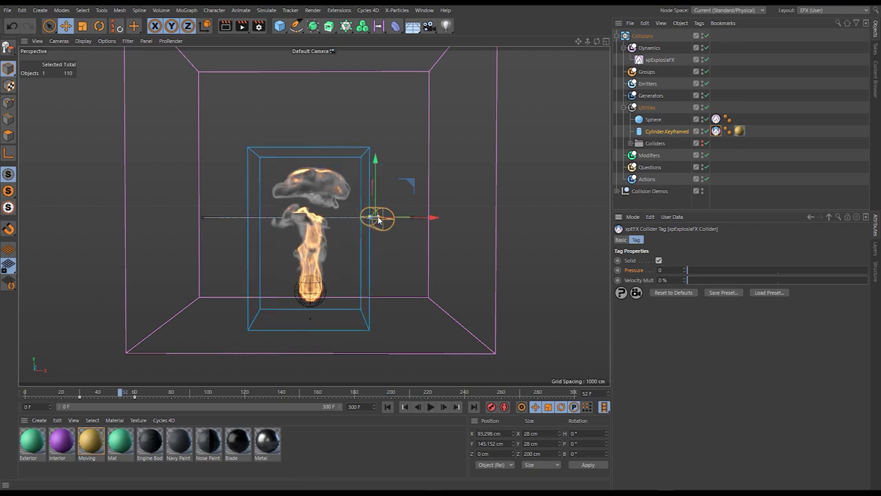
drag(377, 219, 397, 220)
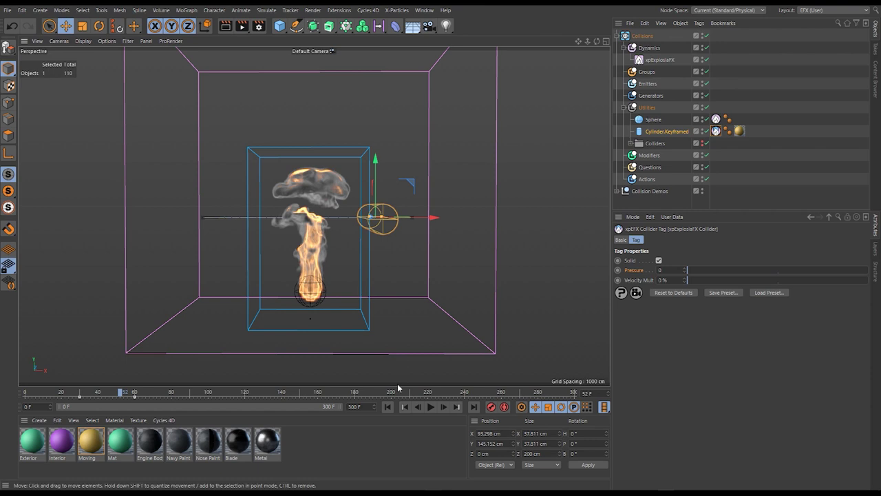
click(388, 407)
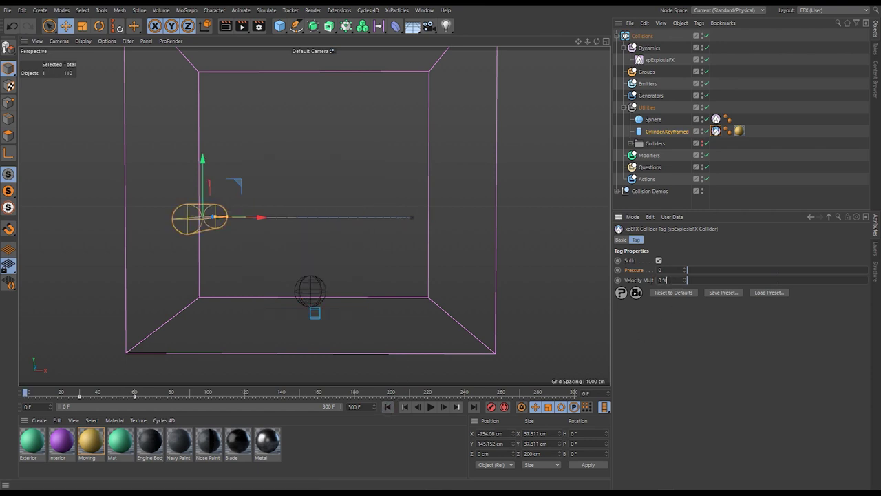
Step: Set Velocity Mult back to 100 % and play the simulation to frame 64
text(100)
key(Return)
click(432, 408)
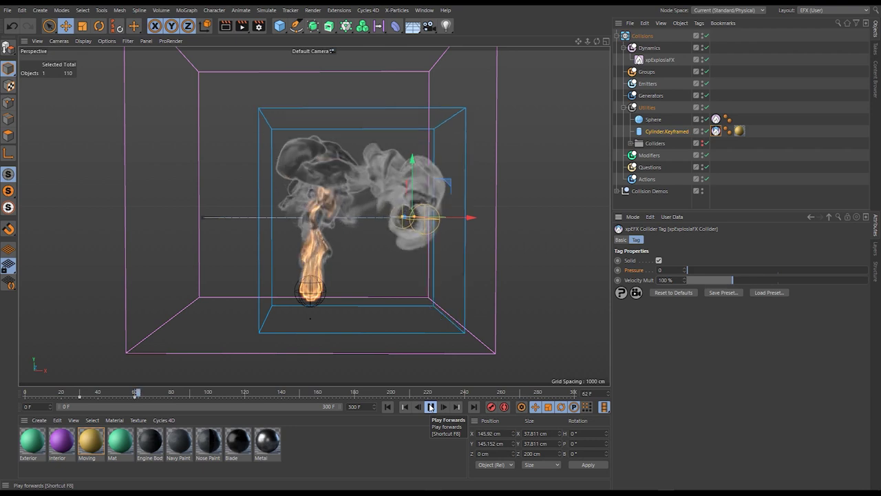
click(430, 407)
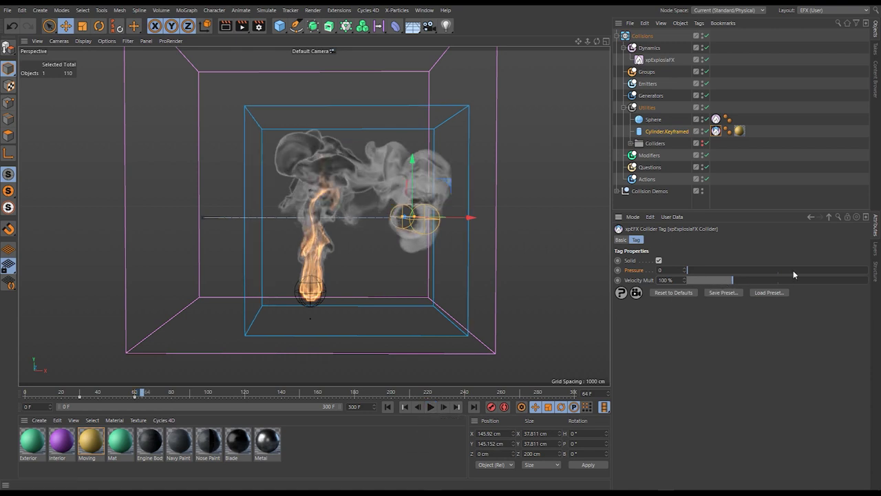
Step: Lower Velocity Mult to 30 % and replay the simulation from the start
drag(732, 281, 701, 280)
click(388, 407)
click(431, 407)
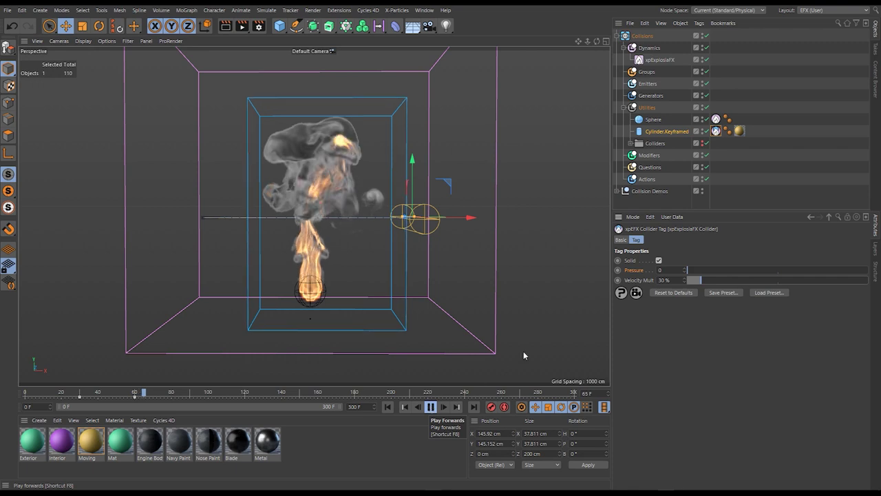
Step: Set Velocity Mult to 50 %, replay from frame 0 and pause at frame 59
double_click(664, 280)
text(50)
key(Return)
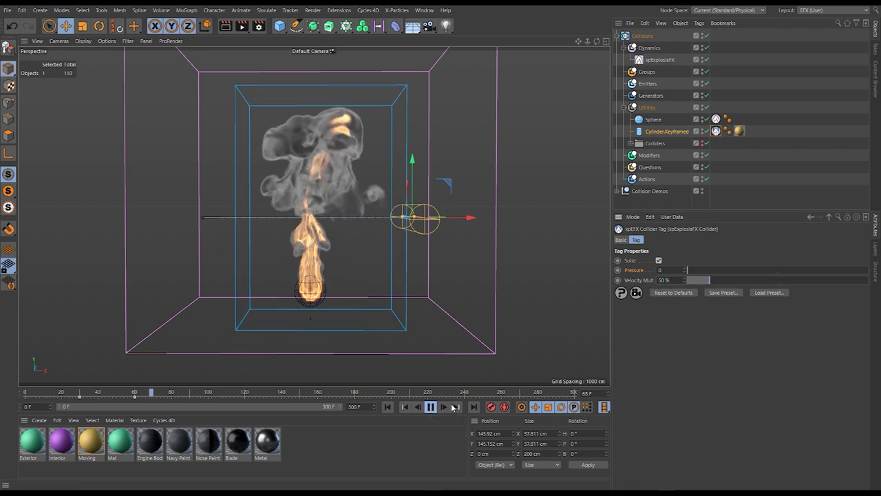
click(430, 407)
click(388, 407)
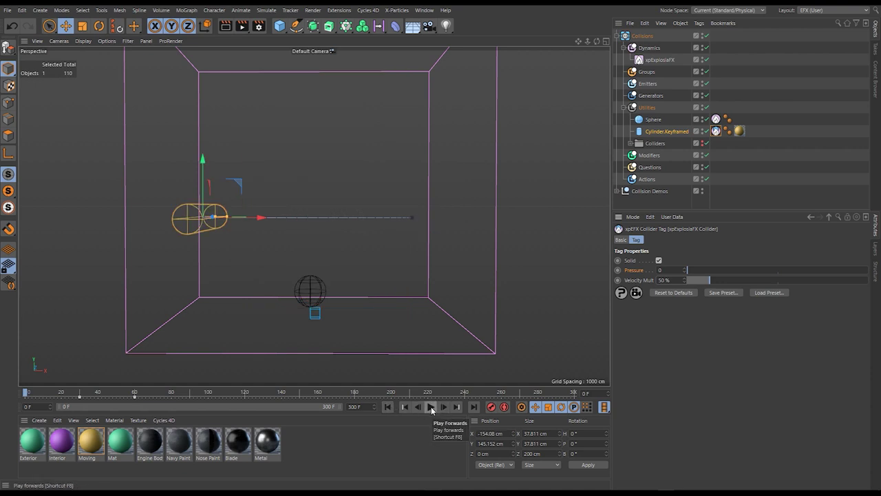
click(431, 407)
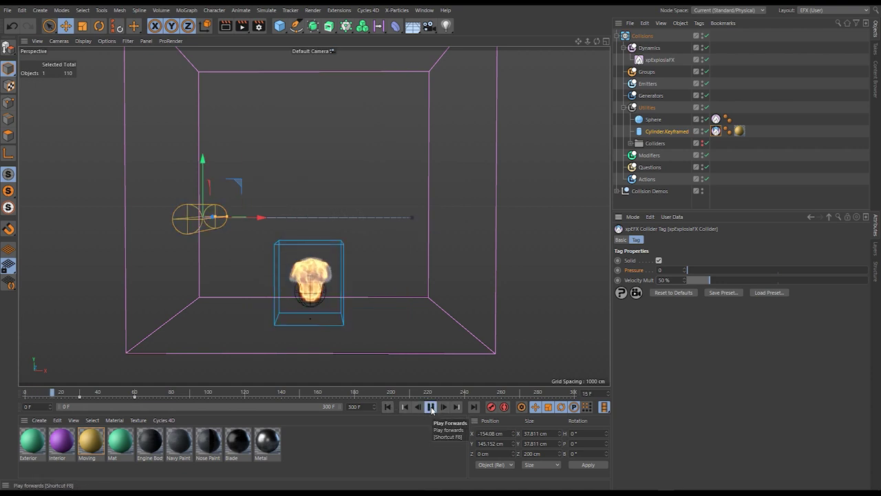
click(432, 410)
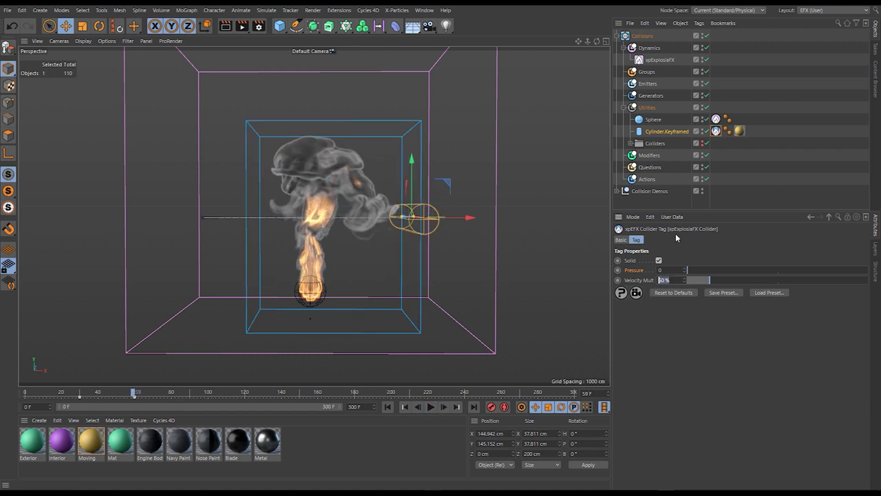
click(665, 280)
Step: Set Velocity Mult to 200 % and replay the simulation from the start, then pause
text(200)
key(Return)
click(388, 407)
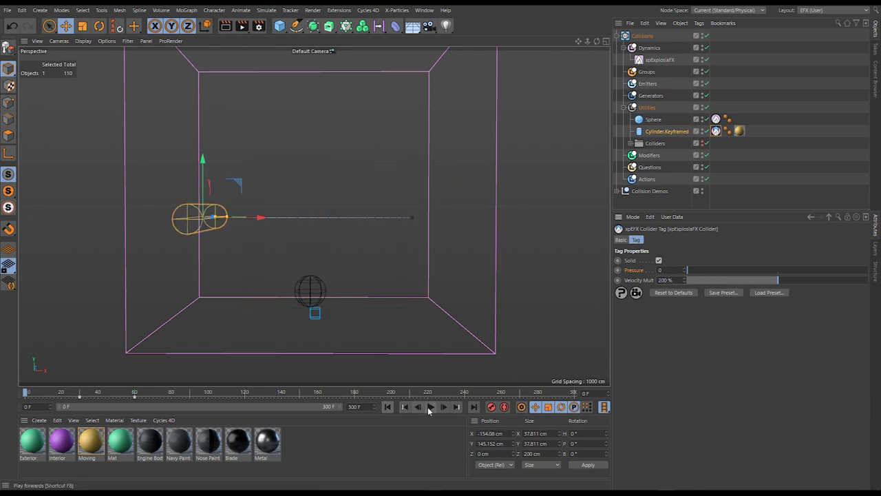
click(430, 407)
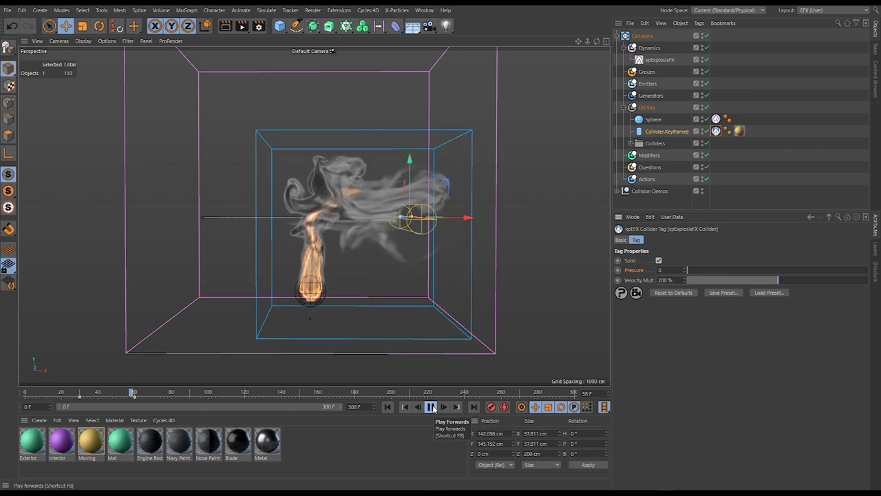
click(433, 407)
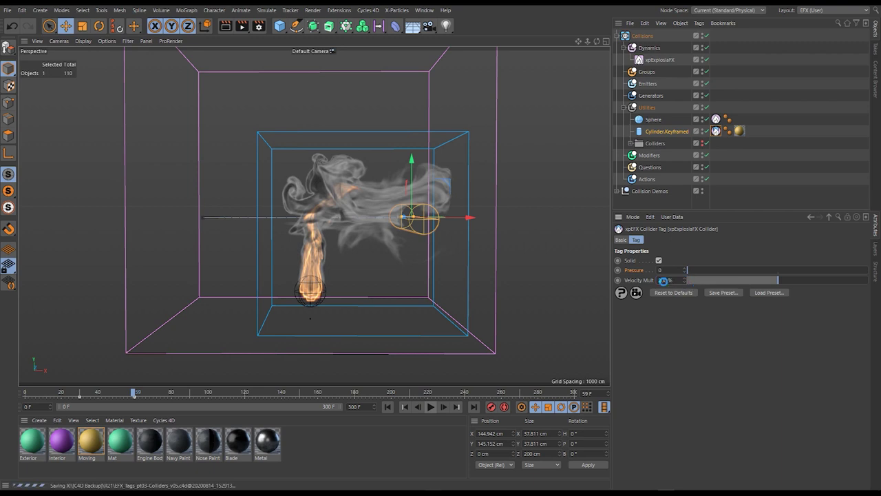
Step: Return the cylinder collider's Velocity Mult to 100 %
double_click(658, 281)
text(100)
key(Return)
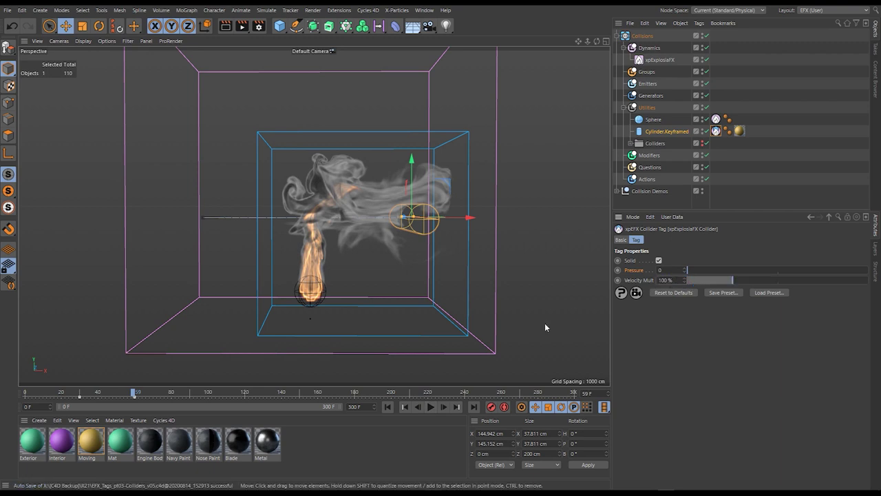
Step: Rewind to frame 0, move Torus.Expression under Utilities with the collider tag, and file Cylinder.Keyframed in Colliders
click(387, 407)
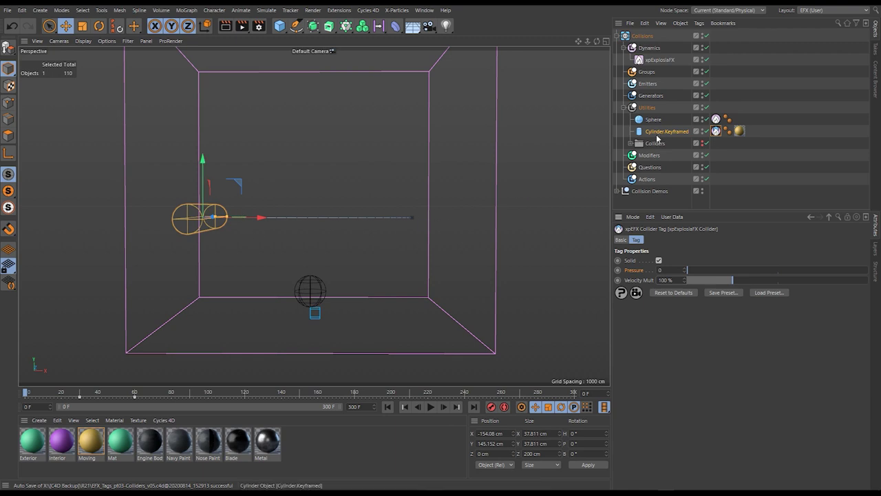
click(629, 143)
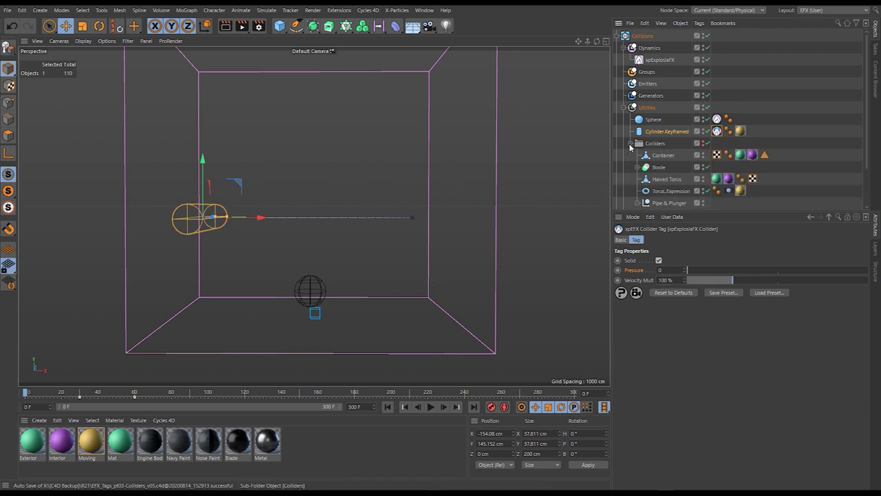
drag(667, 196, 664, 142)
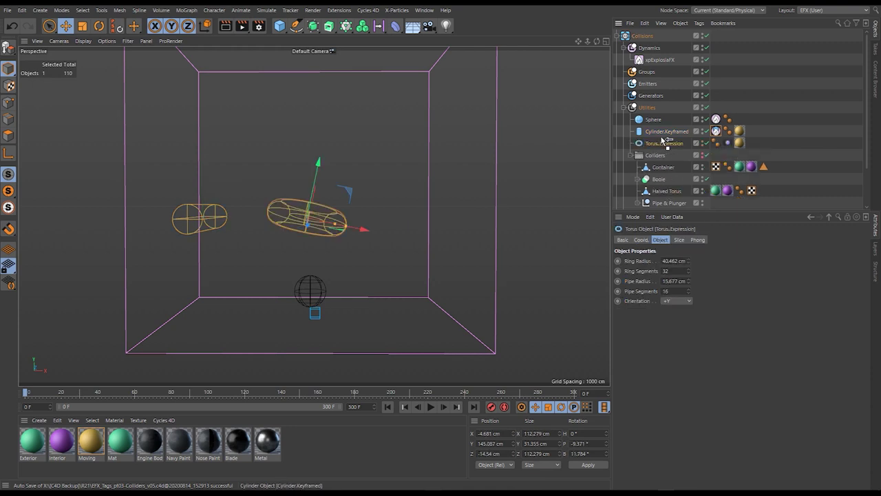
click(630, 156)
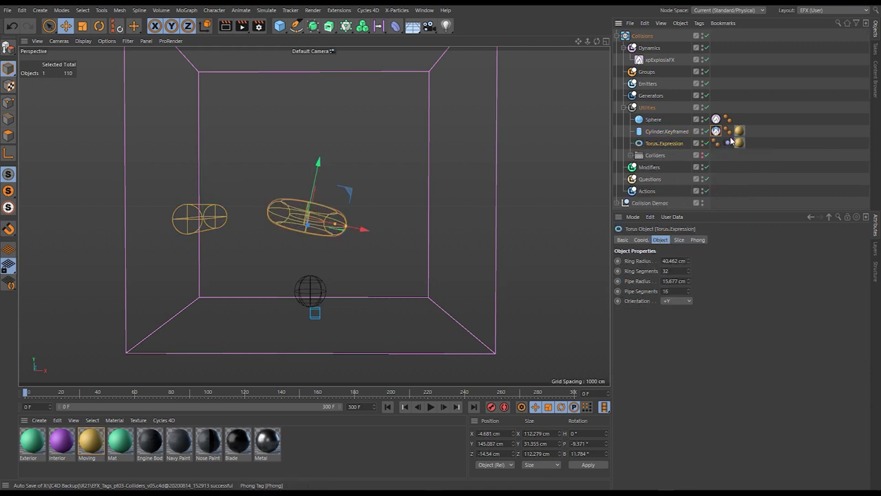
drag(716, 142, 657, 157)
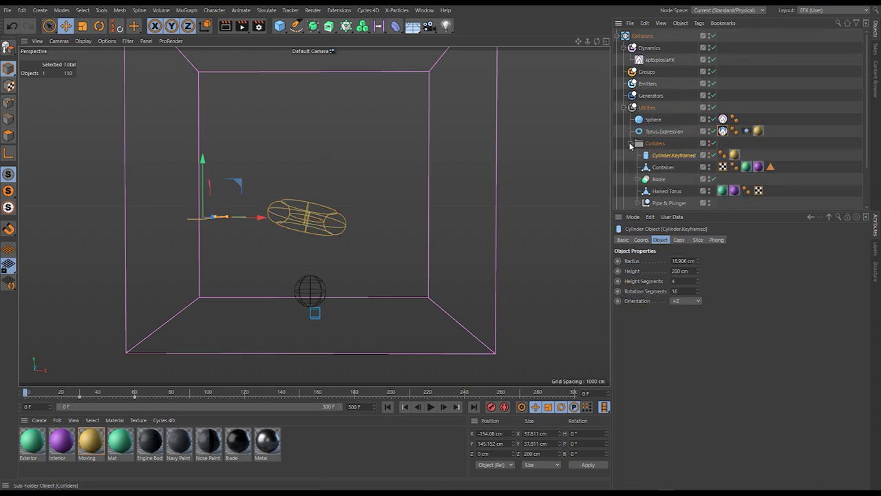
click(629, 144)
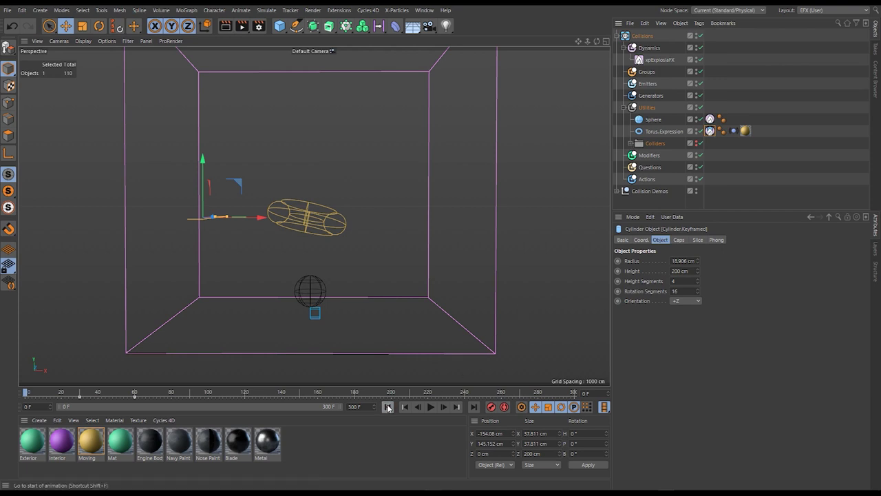
Step: Play the simulation with the torus collider and pause it at frame 66
click(430, 407)
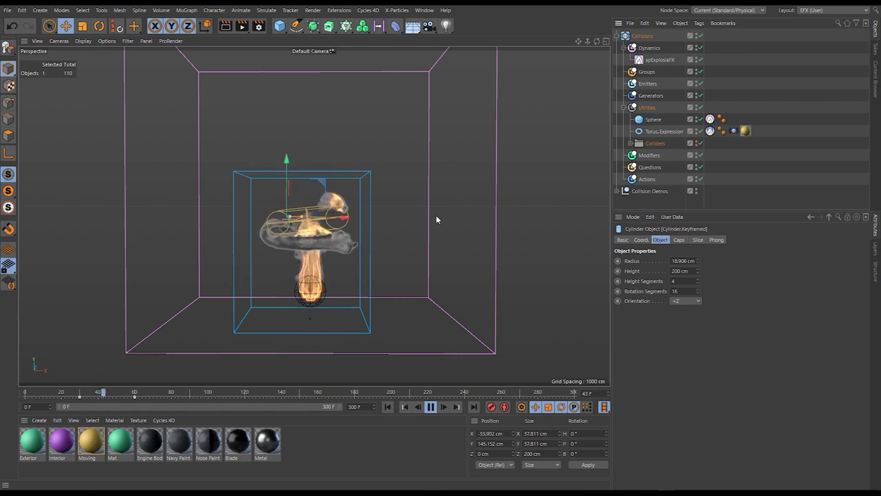
click(343, 227)
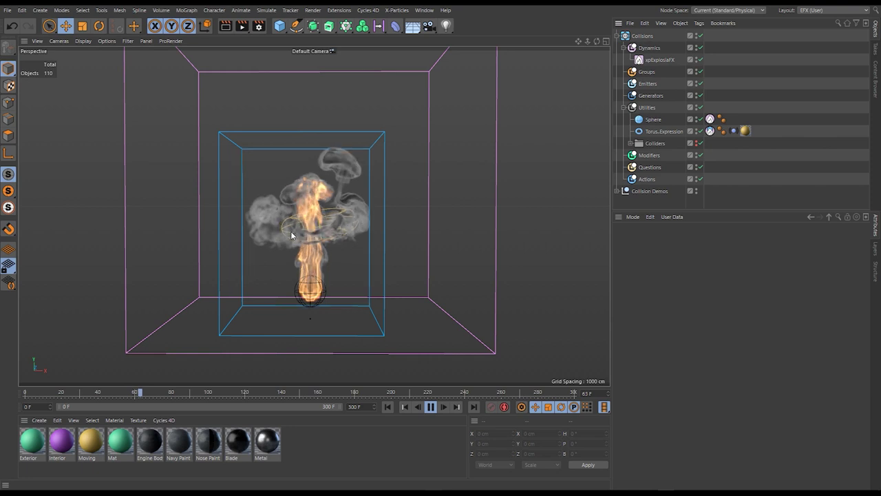
click(431, 406)
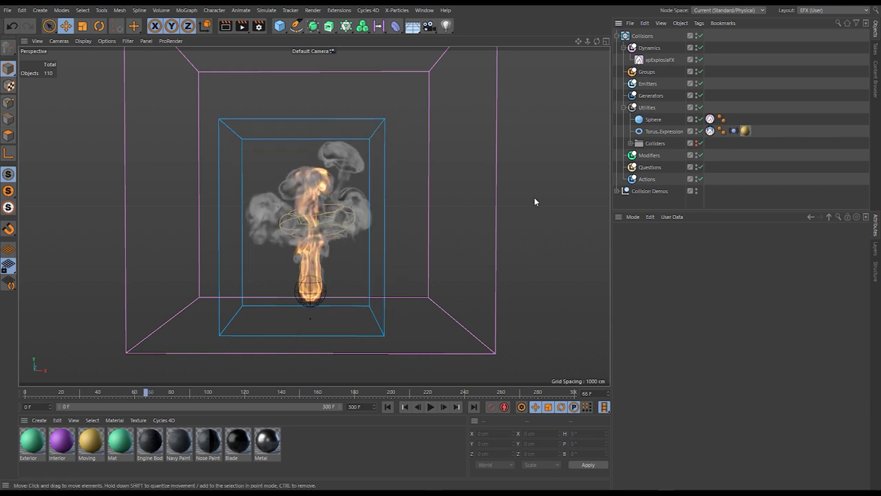
Step: Set the Vibrate tag's Priority to -20 in its Basic tab
click(733, 131)
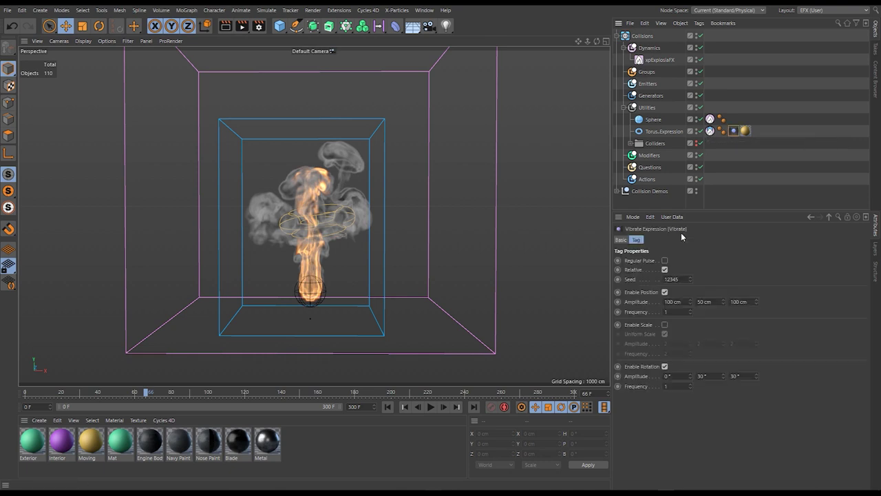
click(622, 240)
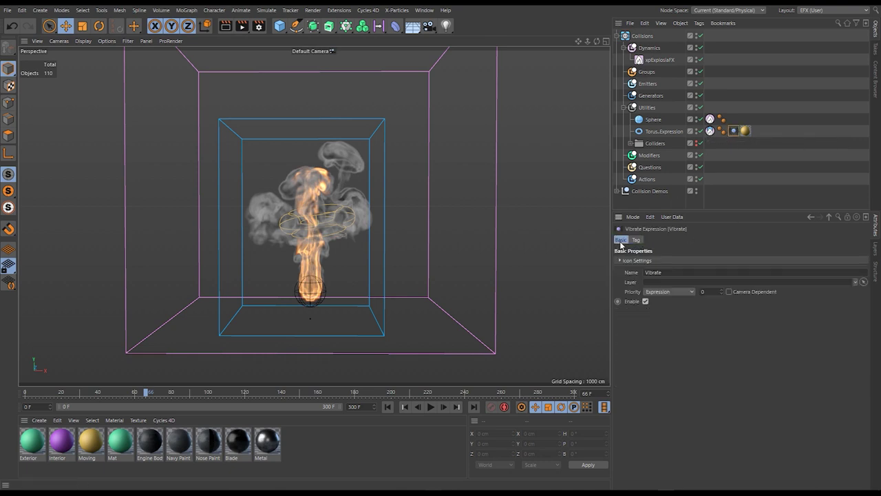
click(702, 292)
Step: Replay the simulation, then pause and rewind it to frame 0
click(430, 407)
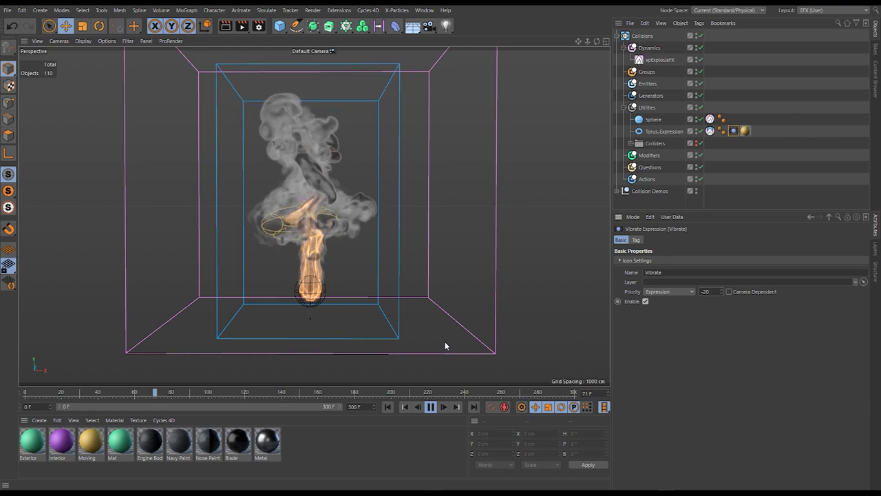
click(430, 407)
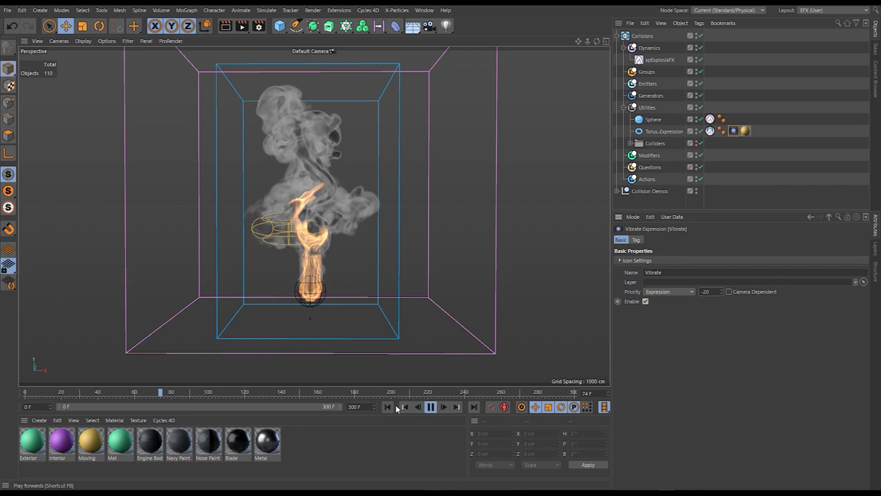
click(387, 407)
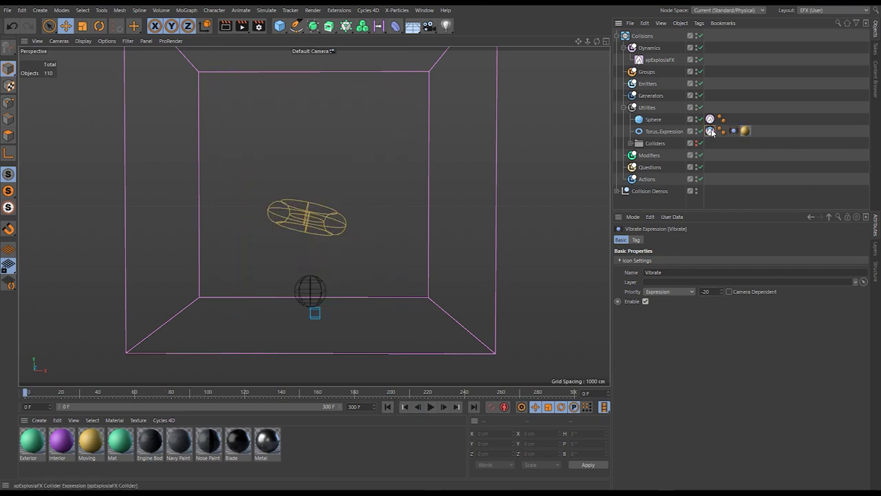
Step: Move Torus.Expression back into the Colliders null, then collapse Colliders and the Collisions hierarchy
click(709, 131)
drag(710, 130, 654, 145)
click(631, 131)
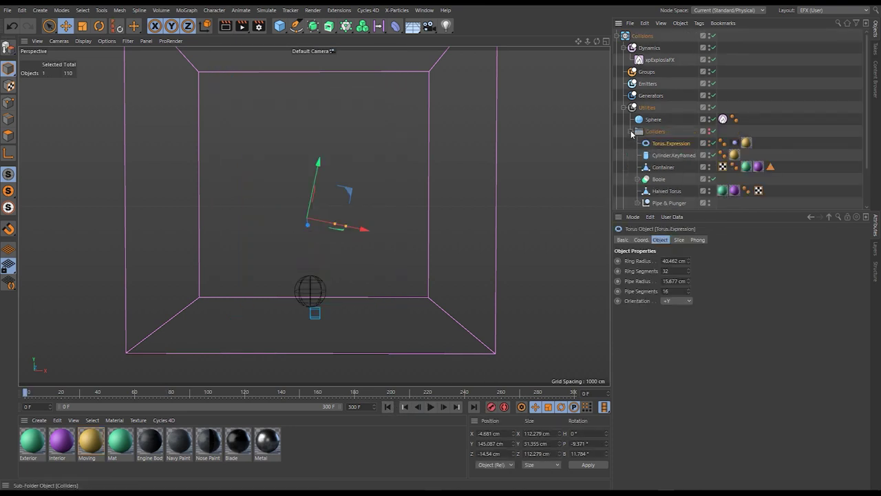
click(632, 131)
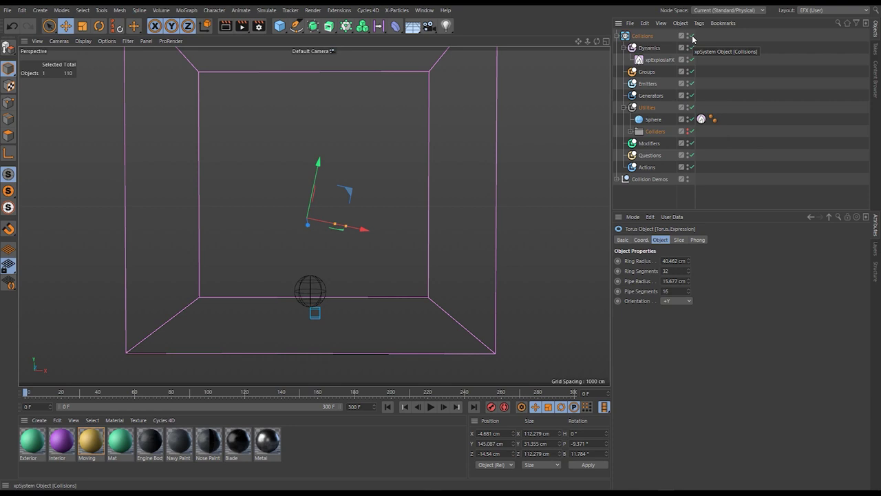
click(618, 37)
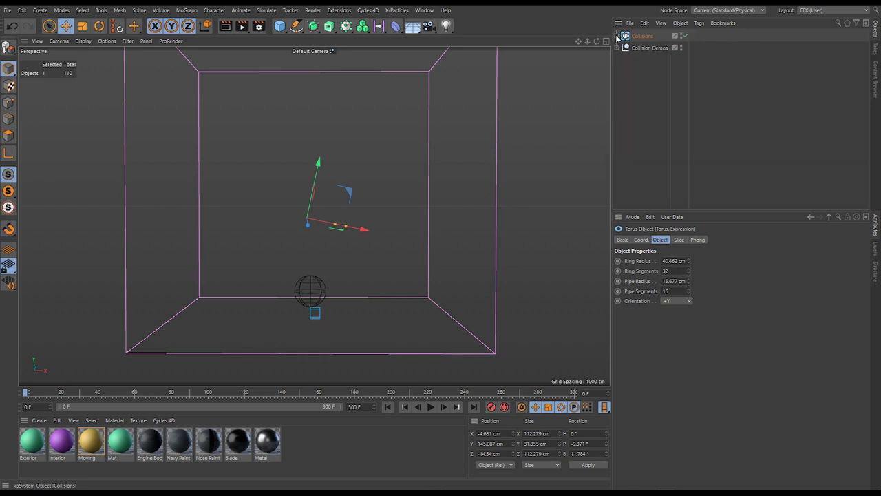
Step: Hide the Collisions setup and enable the Fog Layer demo inside Collision Demos
click(680, 36)
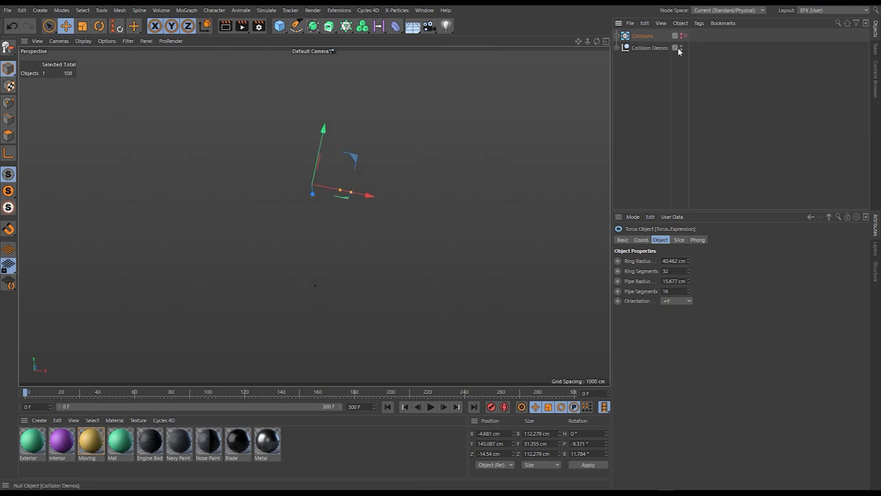
click(618, 48)
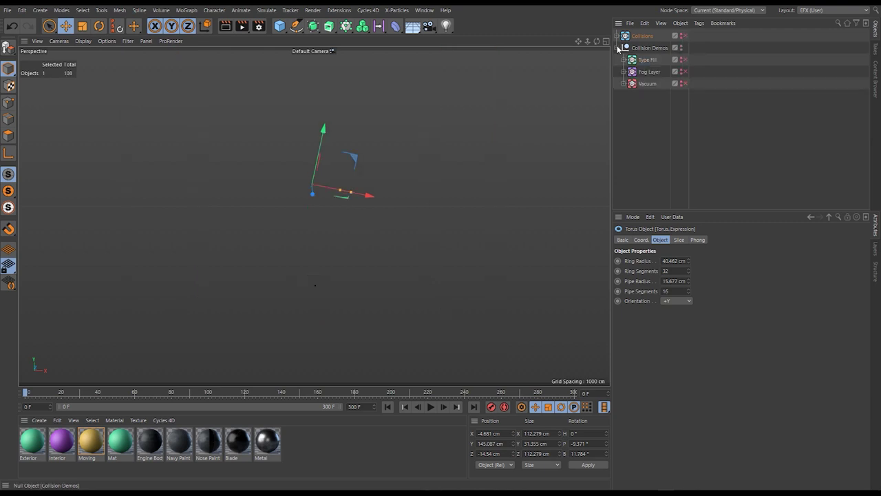
click(682, 72)
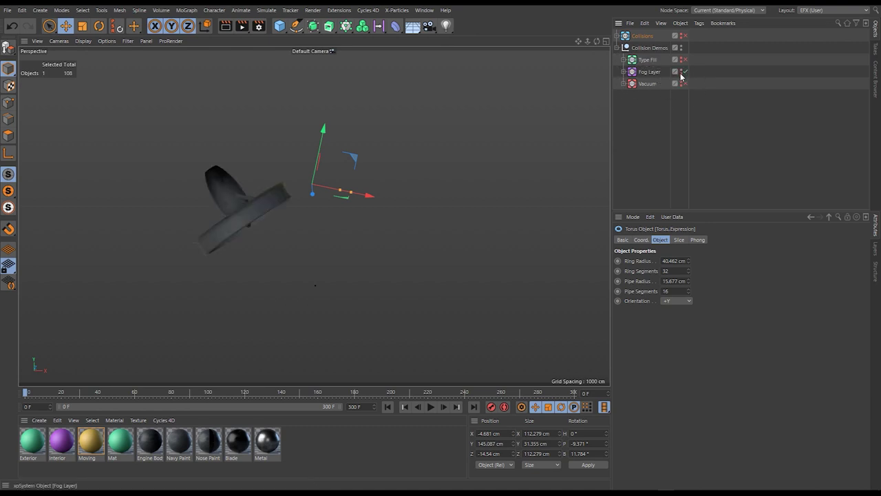
click(623, 71)
click(424, 155)
alt+drag(264, 203, 230, 183)
Step: Expand the Fog Layer dynamics, Utilities and Rotor to reveal xpCache, Cube, Rotation and xpJoin
click(630, 84)
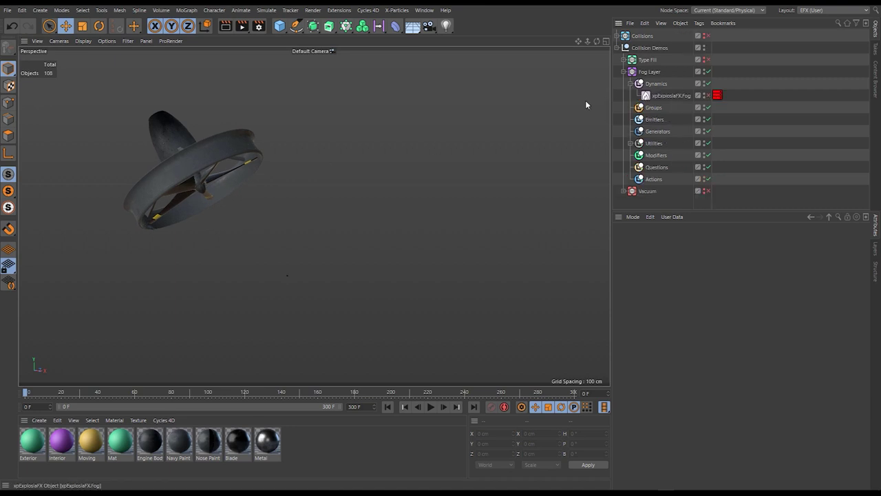
mouse_move(193, 180)
alt+mouse_down()
mouse_move(231, 179)
mouse_move(111, 171)
mouse_move(265, 190)
mouse_move(137, 175)
mouse_move(183, 177)
alt+mouse_up()
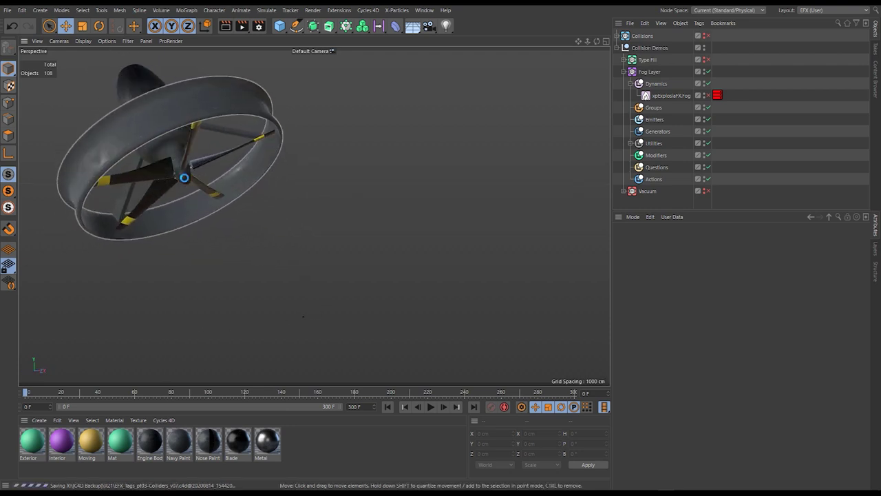
click(631, 143)
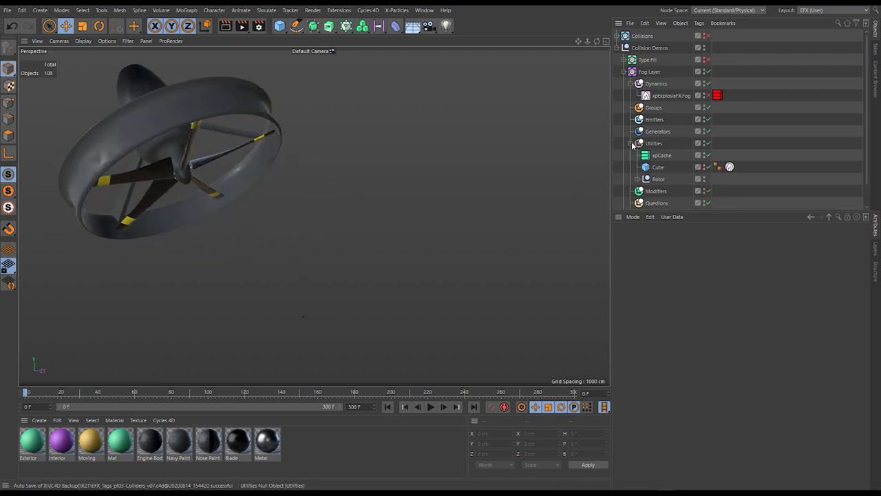
click(638, 179)
scroll(640, 176, down, 2)
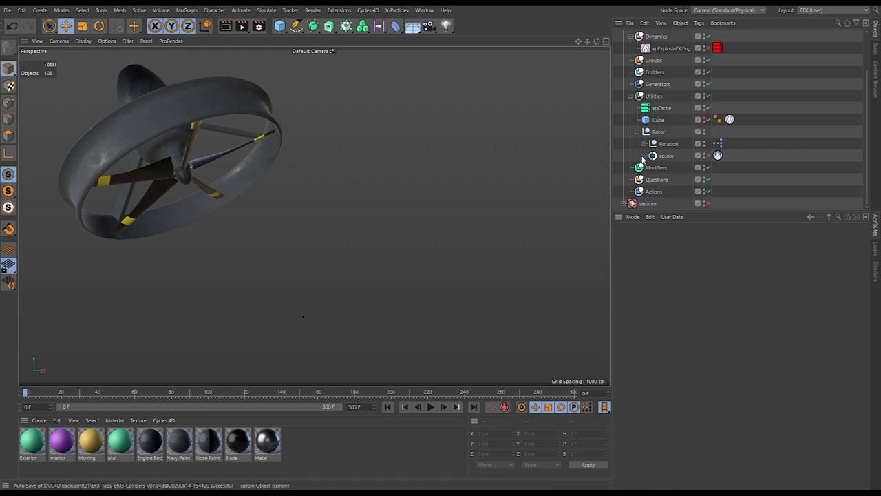
Step: Expand Rotation, advance to about frame 30, and inspect the Nose's collider tag
click(197, 146)
alt+drag(198, 146, 289, 165)
click(643, 144)
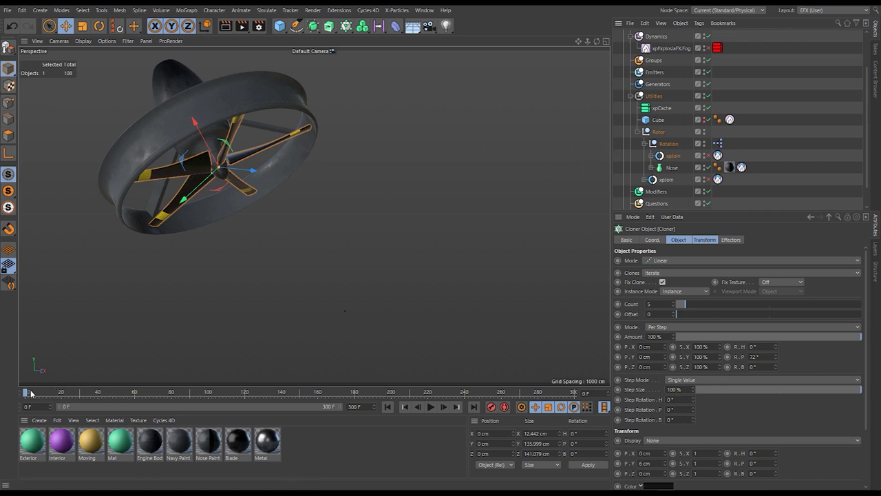
mouse_move(31, 392)
mouse_down()
mouse_move(80, 394)
mouse_move(25, 393)
mouse_up()
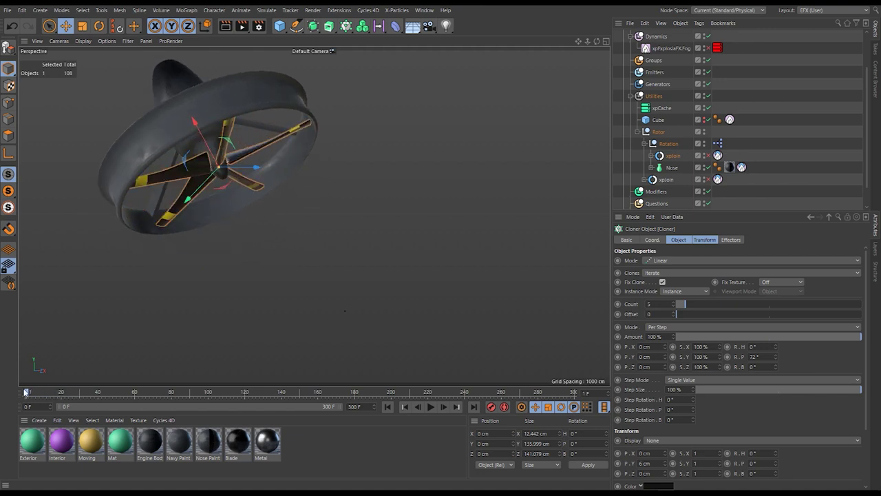
click(652, 168)
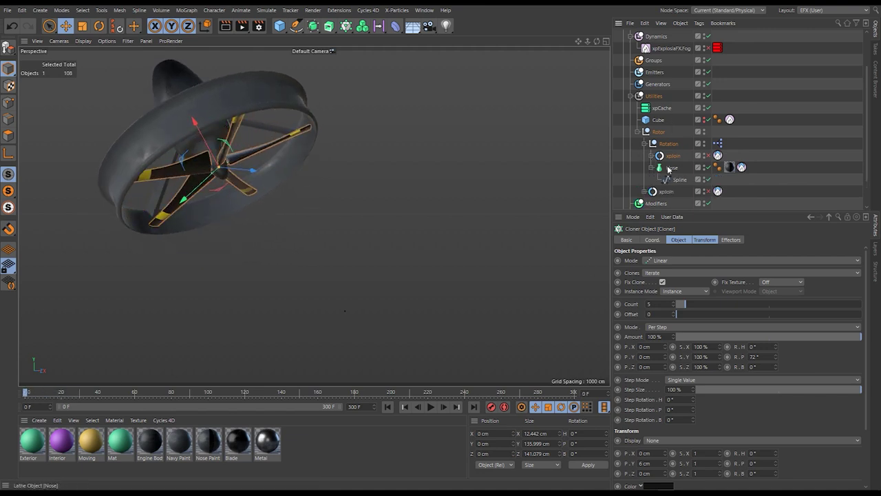
click(669, 169)
click(741, 167)
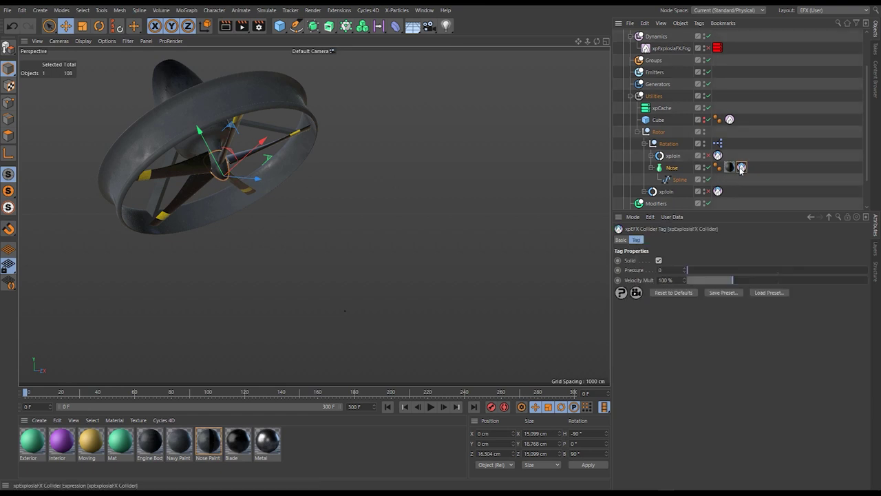
Step: Inspect the blade Cloner and xpJoin's collider tag: Solid, Pressure 100, Velocity Mult 100%
click(651, 155)
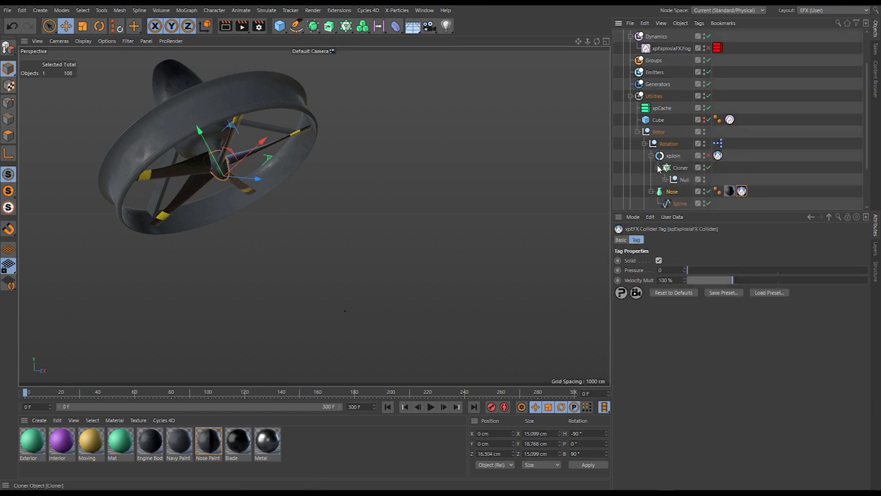
click(680, 168)
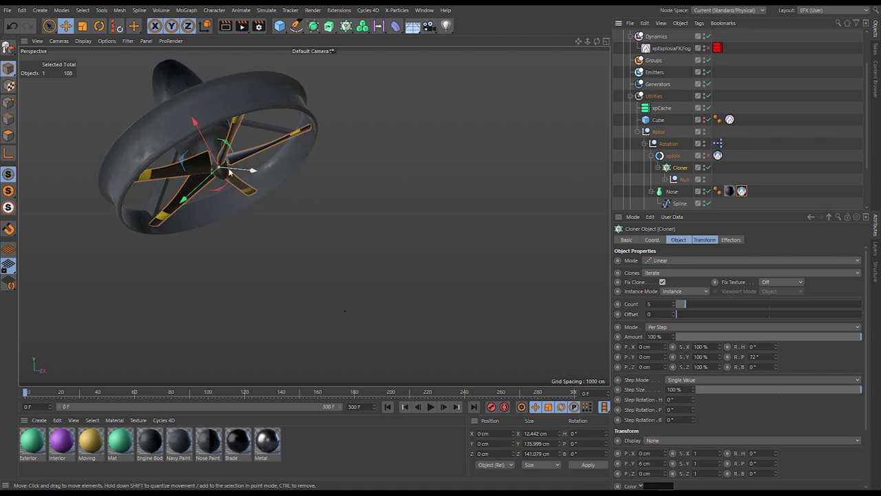
click(673, 155)
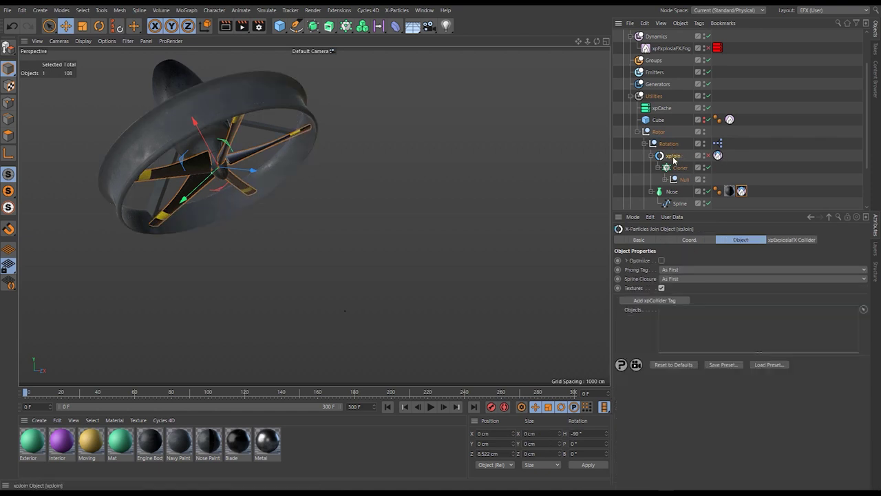
click(719, 155)
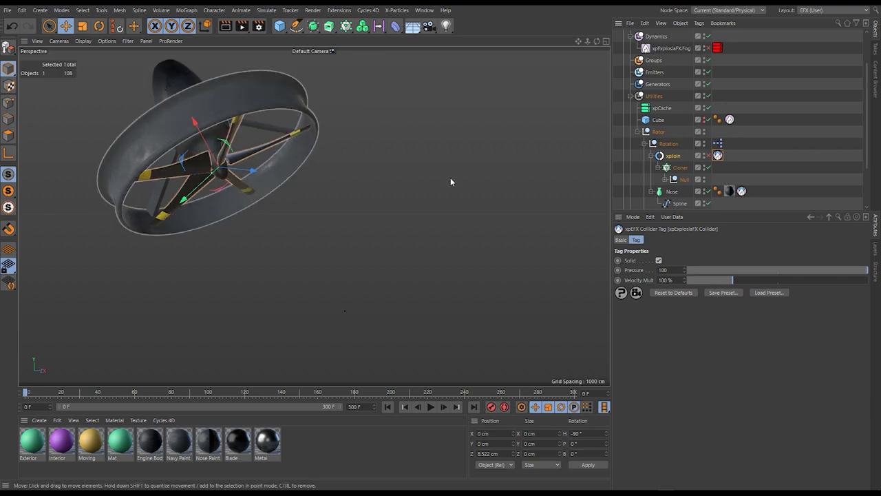
click(707, 156)
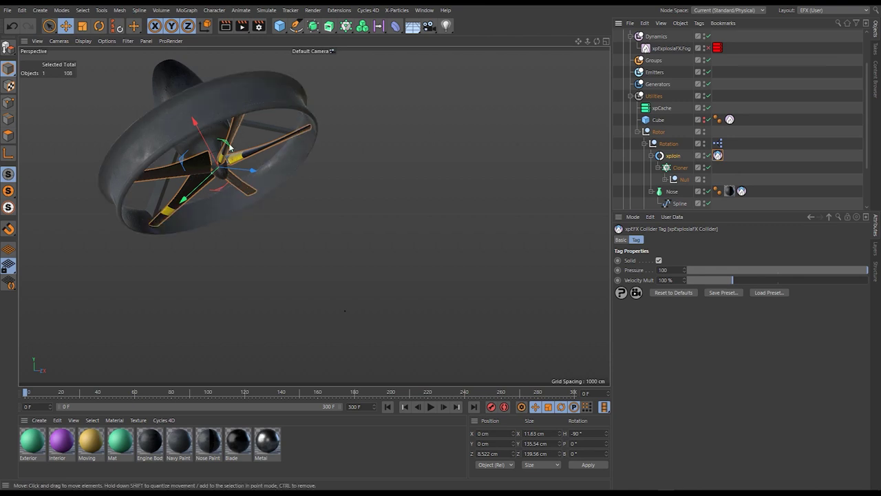
Step: Inspect the second xpJoin's collider tag: Solid, Pressure 0, Velocity Mult 100%
click(650, 156)
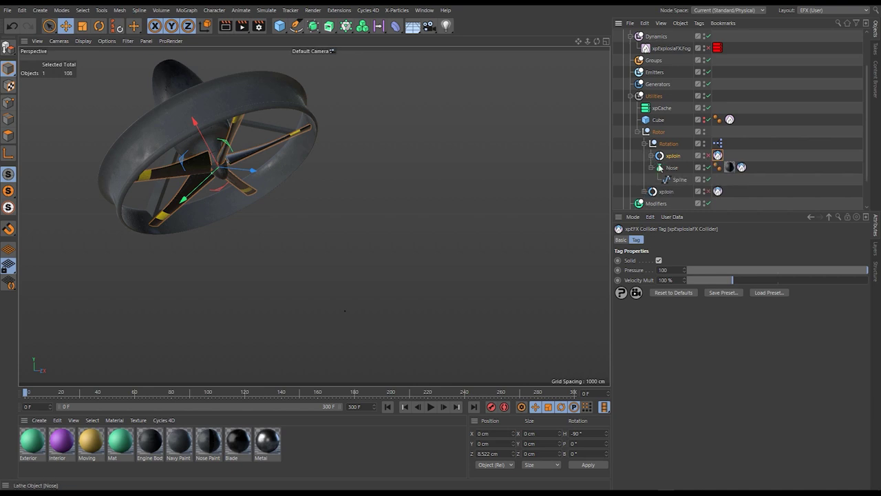
click(650, 167)
click(646, 180)
scroll(650, 175, down, 2)
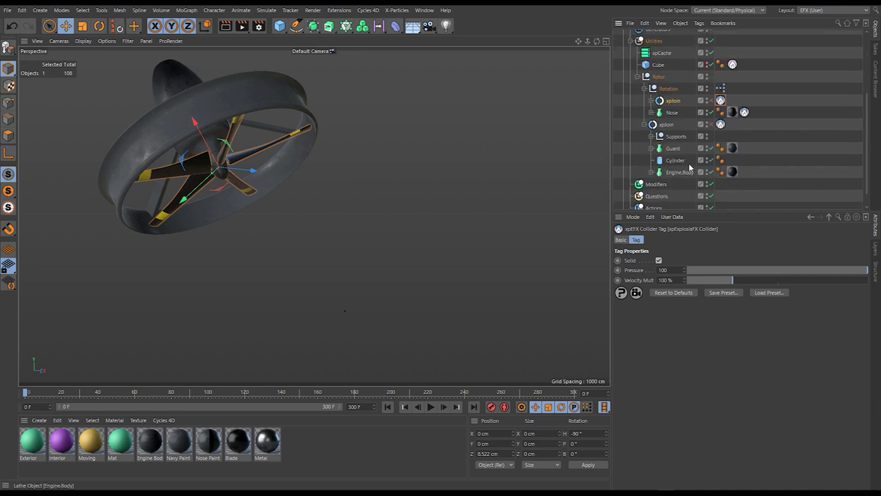
click(669, 126)
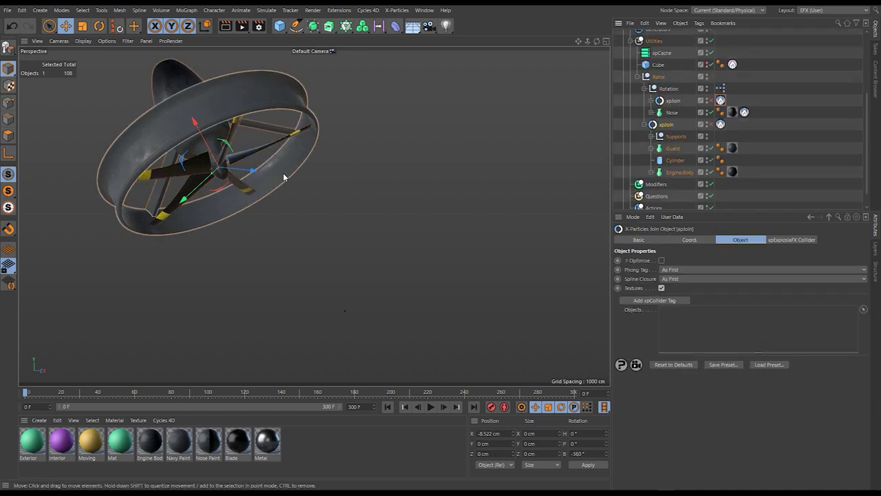
click(720, 124)
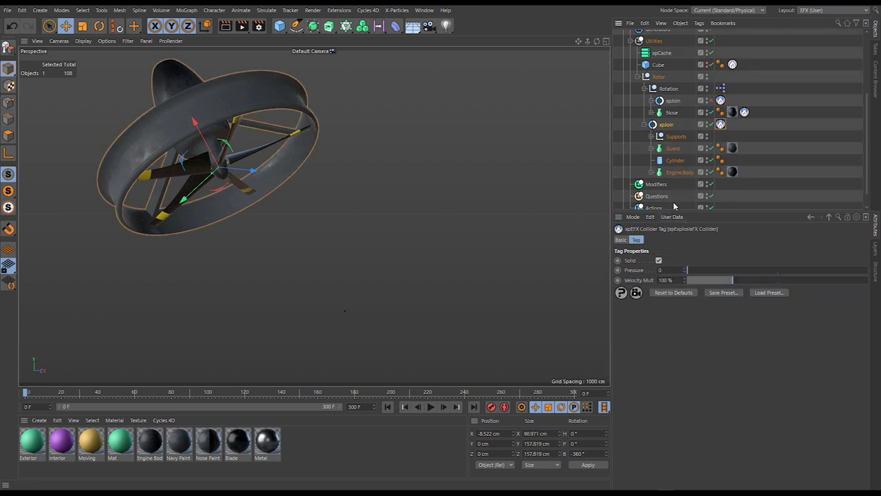
click(645, 125)
Step: Switch the viewport to shaded with wireframe lines and orbit around the whole rotor
alt+drag(207, 172, 285, 139)
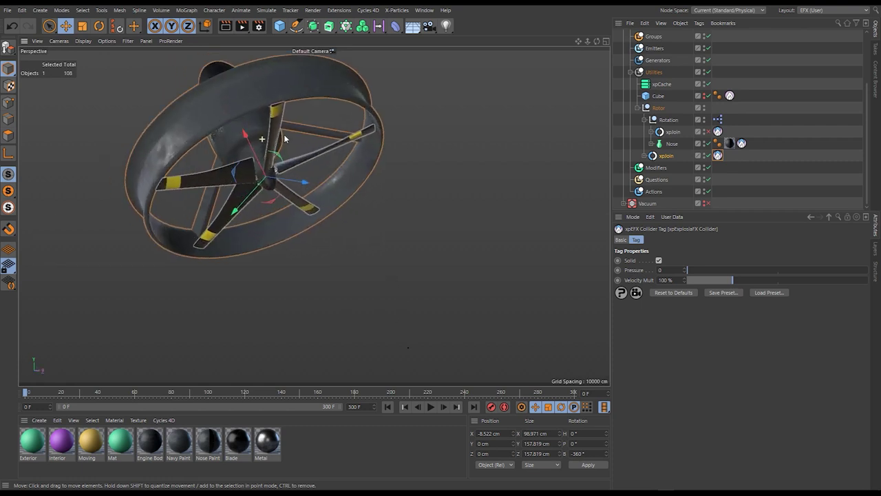
scroll(285, 139, up, 3)
key(n)
key(b)
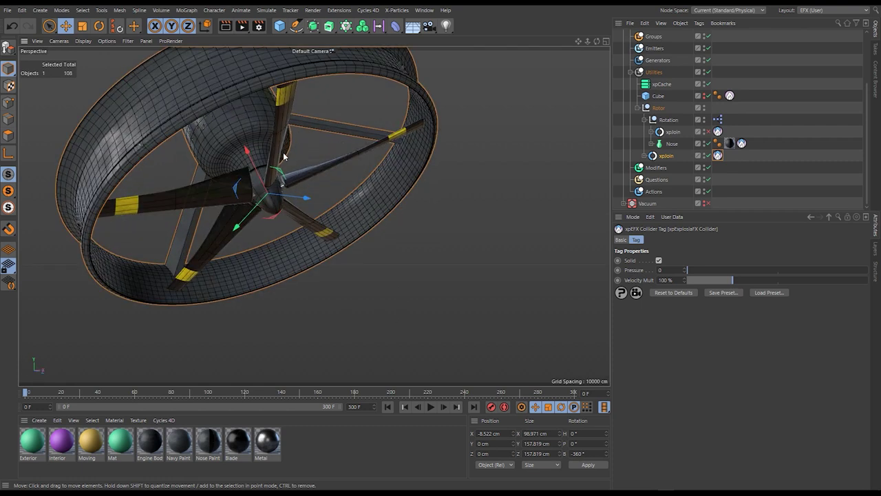
alt+drag(278, 154, 259, 169)
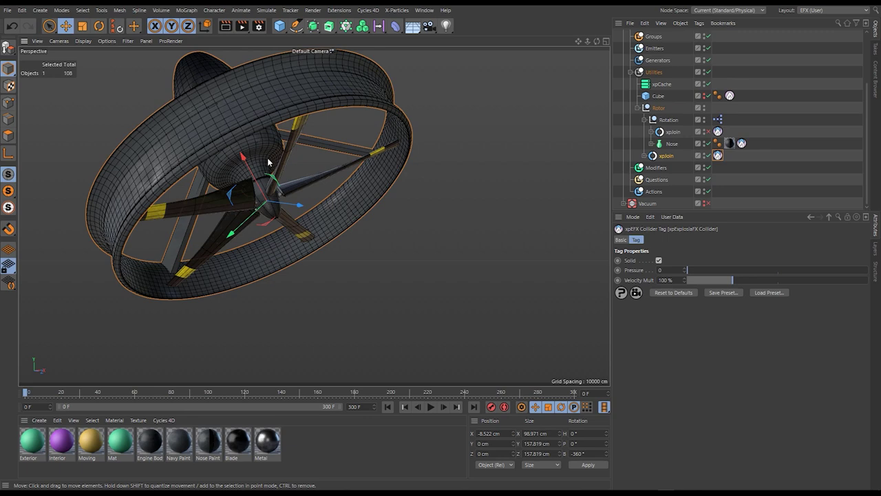
alt+drag(336, 172, 352, 189)
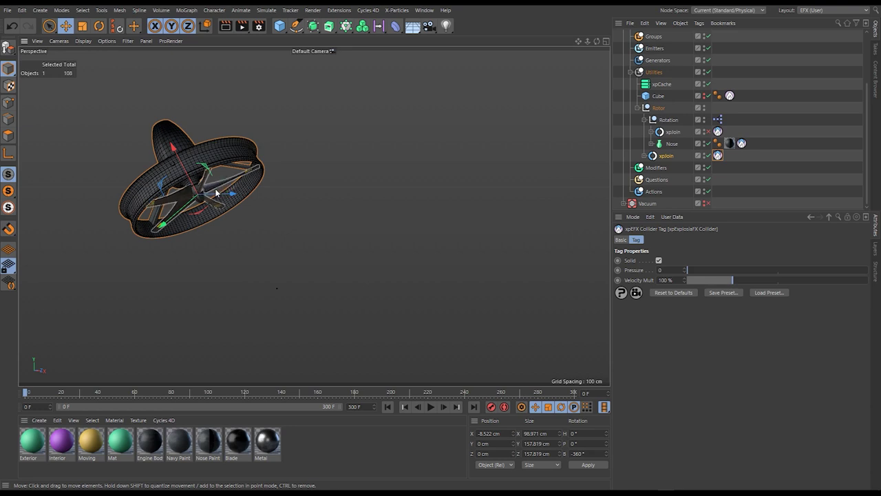
Step: Clear the selection, collapse the Rotor hierarchy, and start the simulation
click(267, 186)
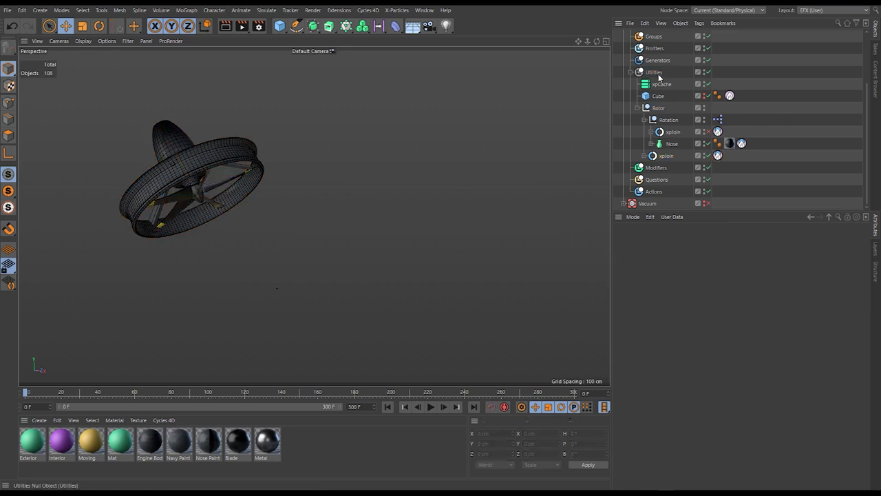
click(637, 108)
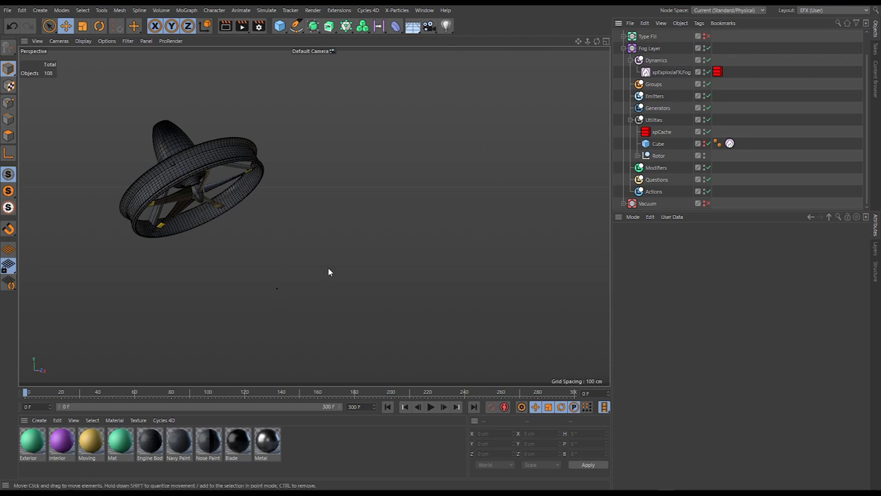
alt+drag(329, 268, 331, 249)
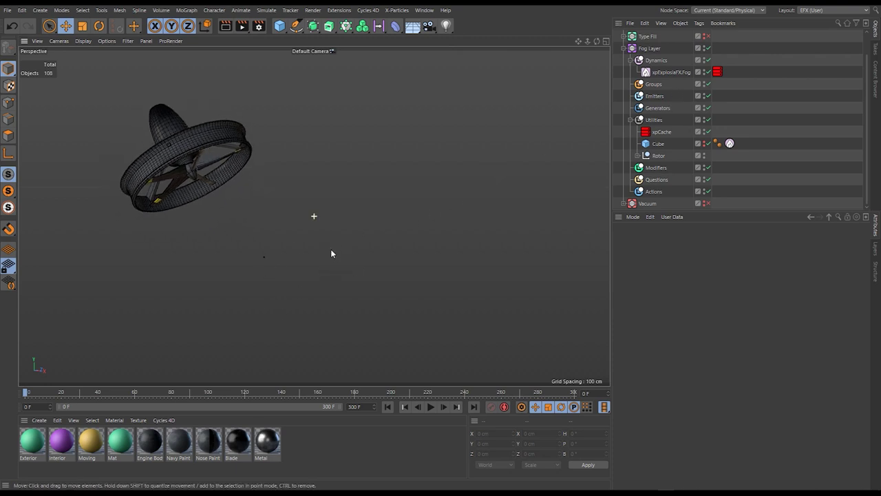
click(430, 406)
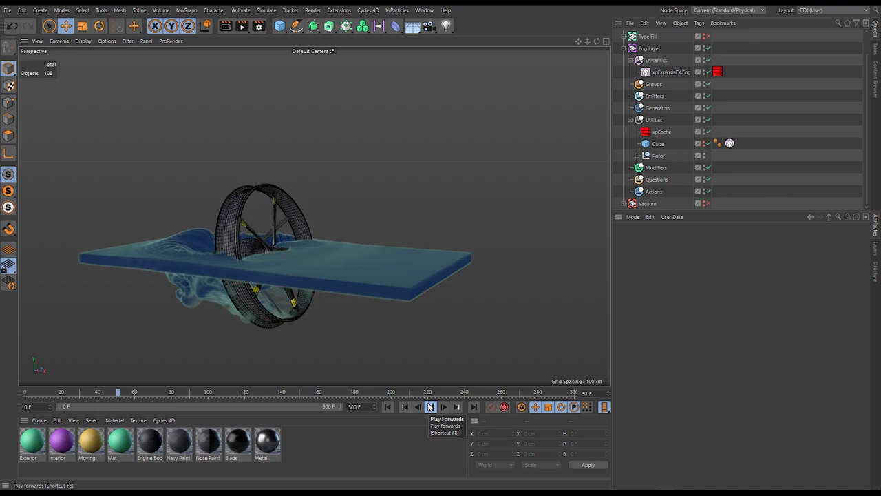
Step: Check xpExplosiaFX.Fog's Simulation settings and stop playback at frame 92
click(668, 72)
click(709, 240)
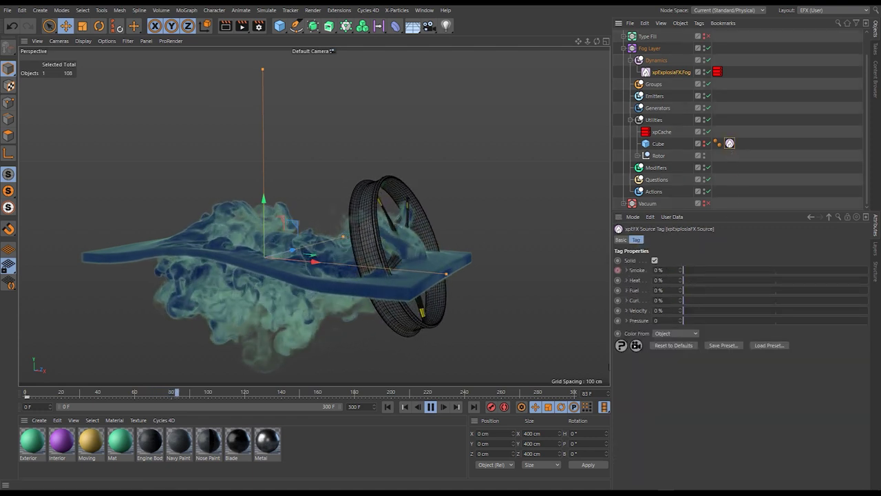
click(431, 407)
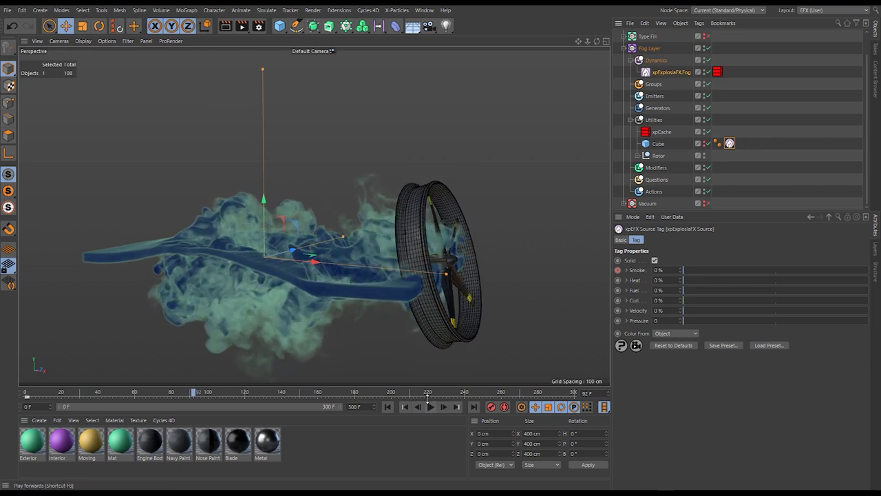
alt+drag(451, 266, 475, 261)
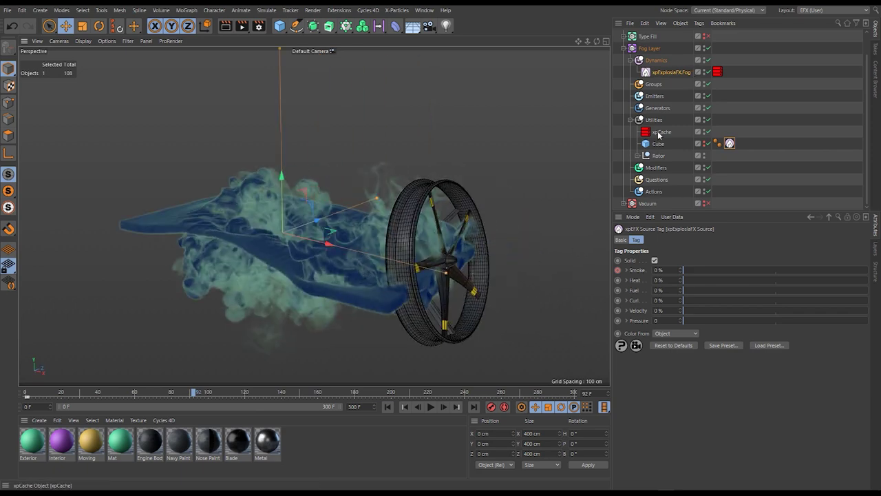
Step: Rewind to frame 0 and set the fog solver's Voxel Size to 3 cm
click(717, 71)
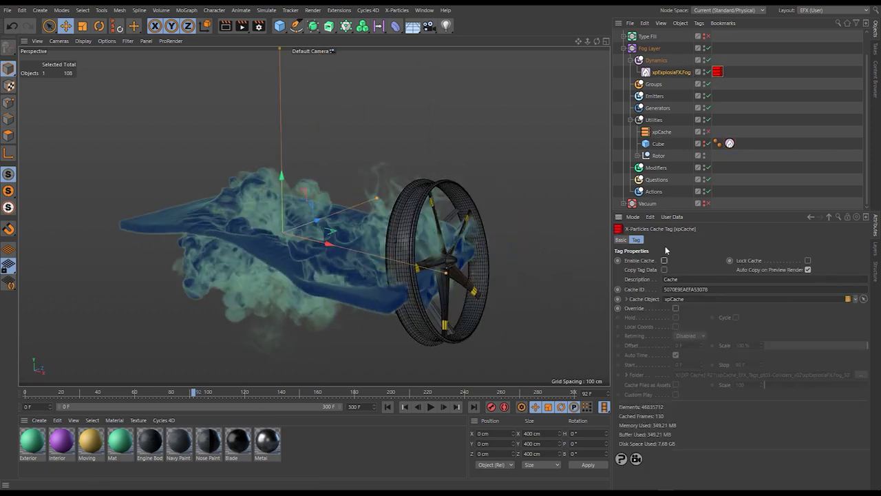
click(681, 73)
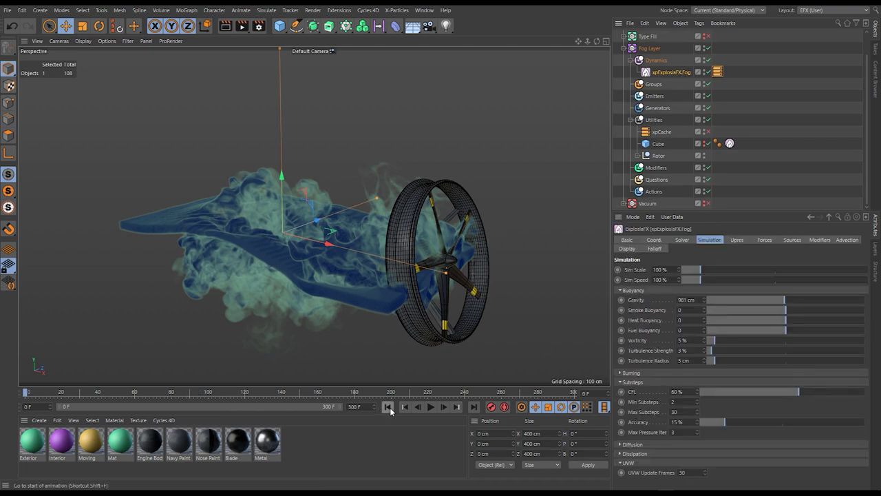
click(387, 406)
click(682, 239)
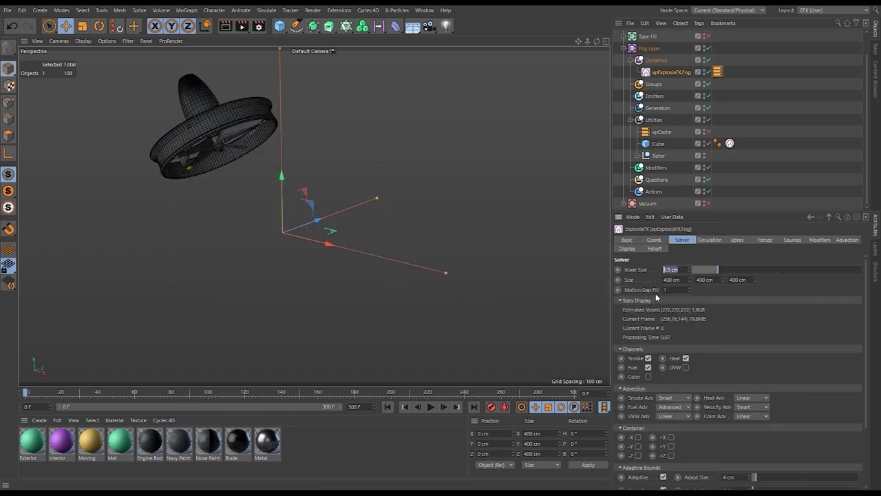
text(3)
key(Return)
Step: Play the rotor fog simulation, pause at frame 66, then rewind to frame 0
click(429, 406)
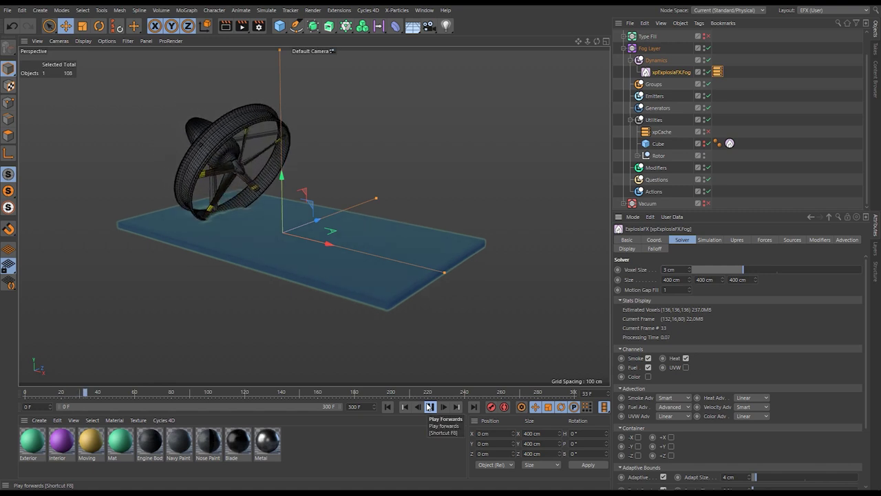
click(429, 406)
scroll(279, 203, up, 5)
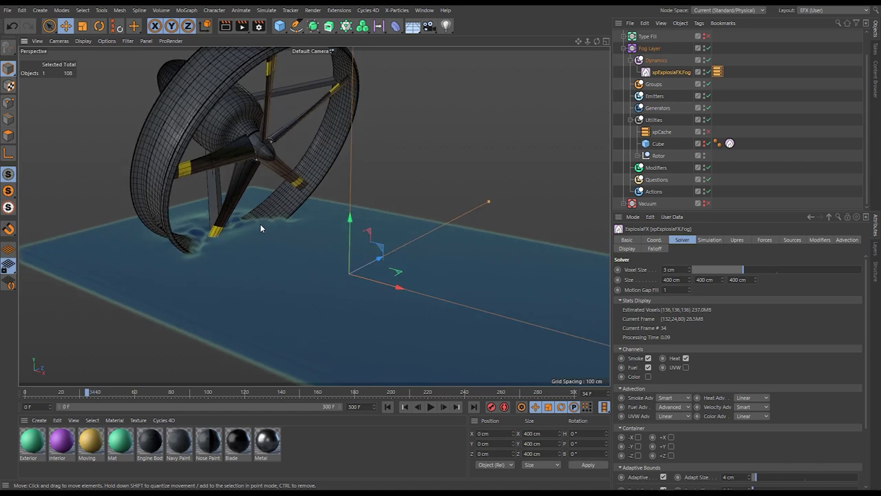
alt+drag(261, 224, 237, 224)
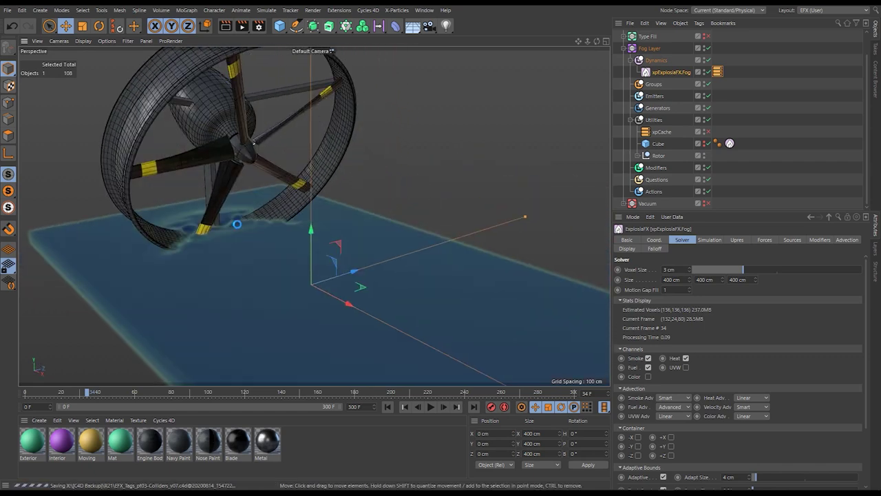
click(430, 406)
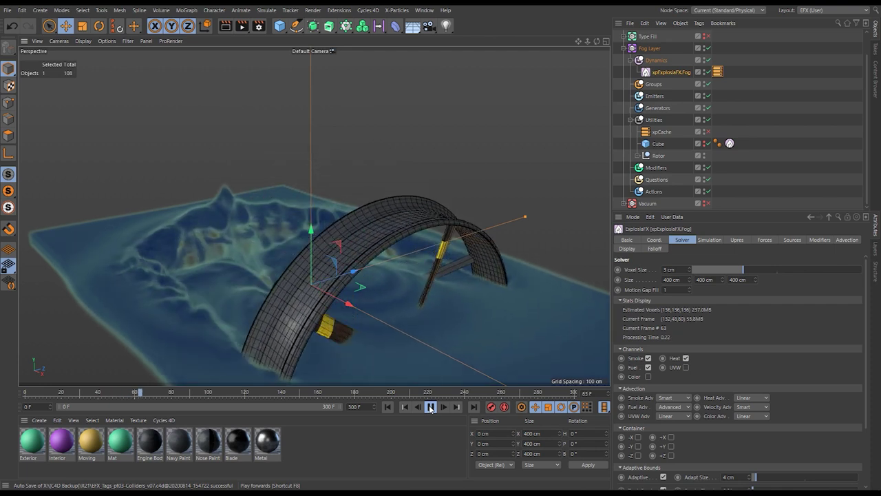
click(430, 406)
alt+drag(389, 224, 345, 153)
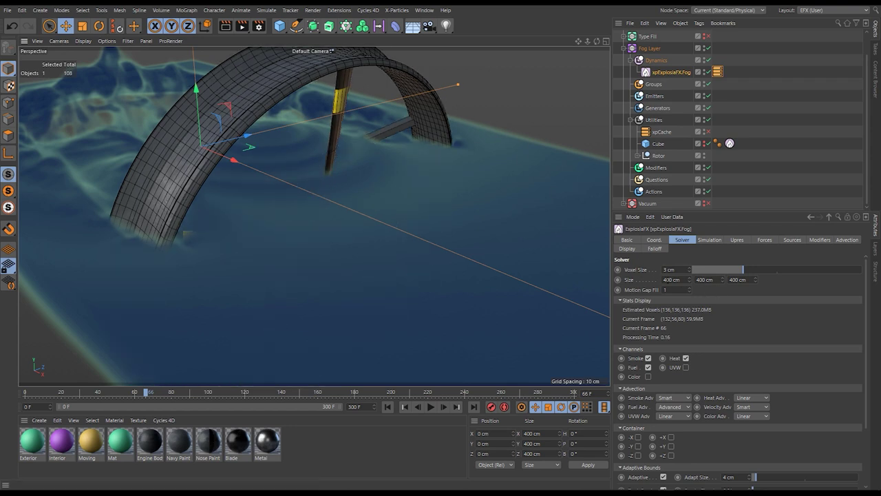
click(387, 406)
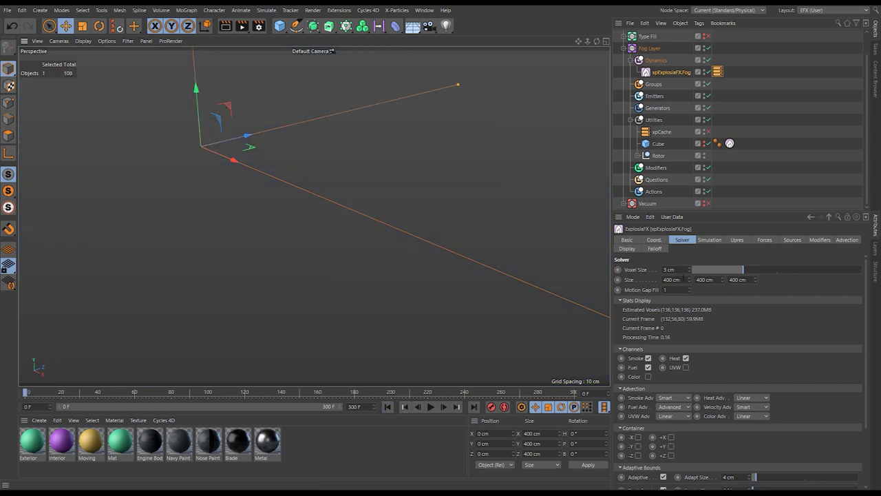
Step: Set the fog Voxel Size to 1.5 cm and tick Use Cache on xpCache
click(671, 270)
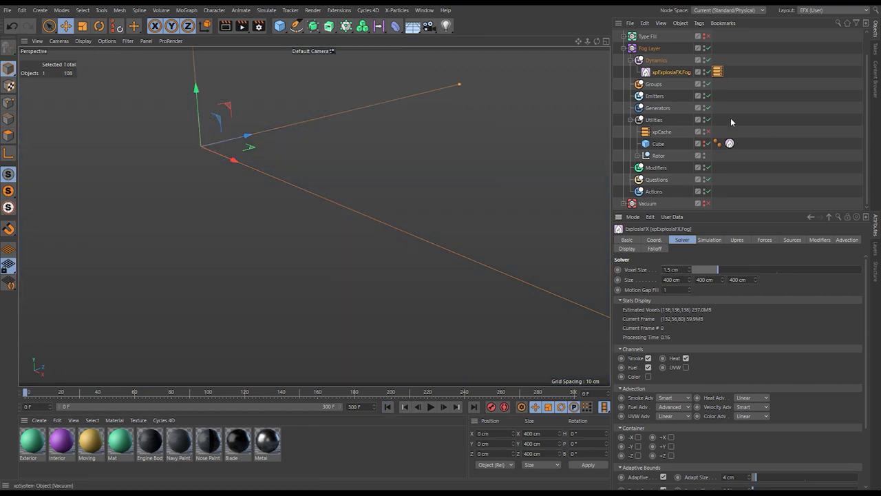
click(718, 71)
click(665, 261)
click(661, 131)
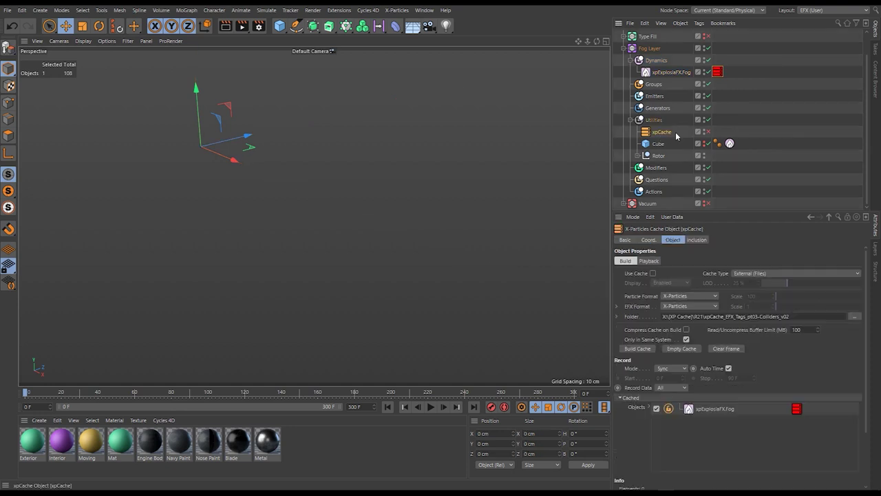
scroll(239, 222, down, 5)
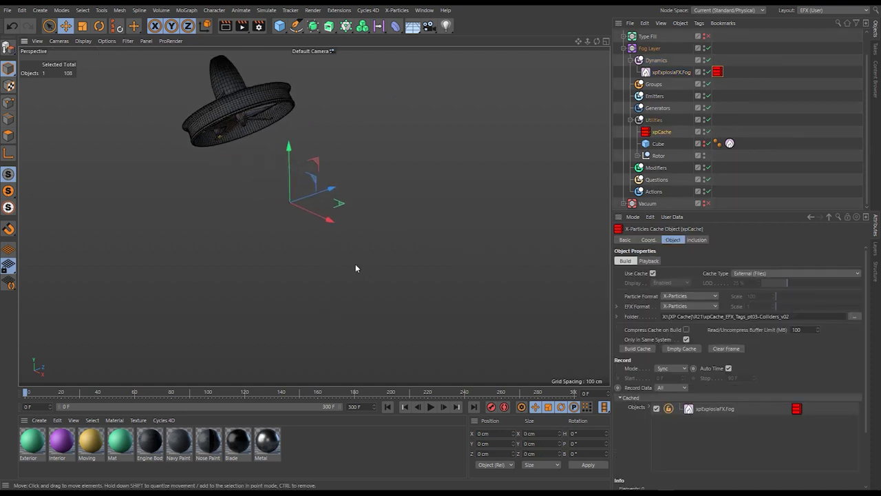
Step: Scrub the cached simulation through frames 39 and 48 to frame 56
drag(73, 397, 101, 398)
alt+drag(225, 212, 314, 236)
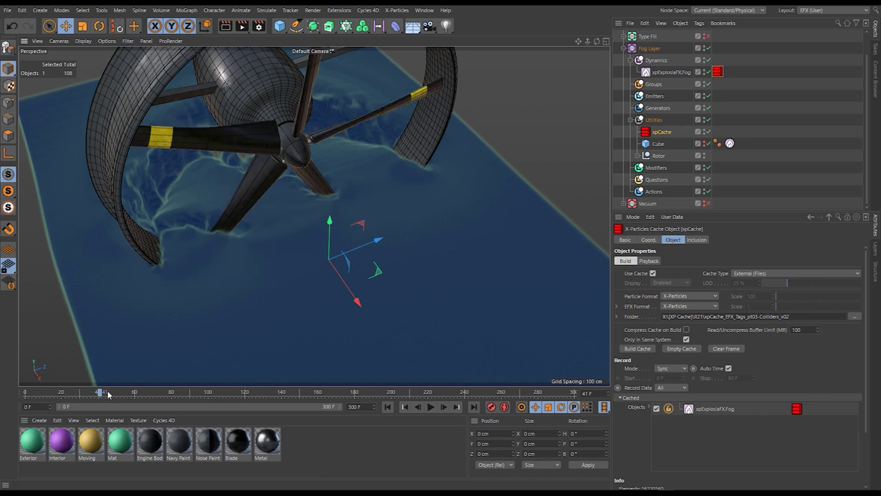
drag(107, 394, 116, 393)
key(g)
key(g)
key(g)
key(g)
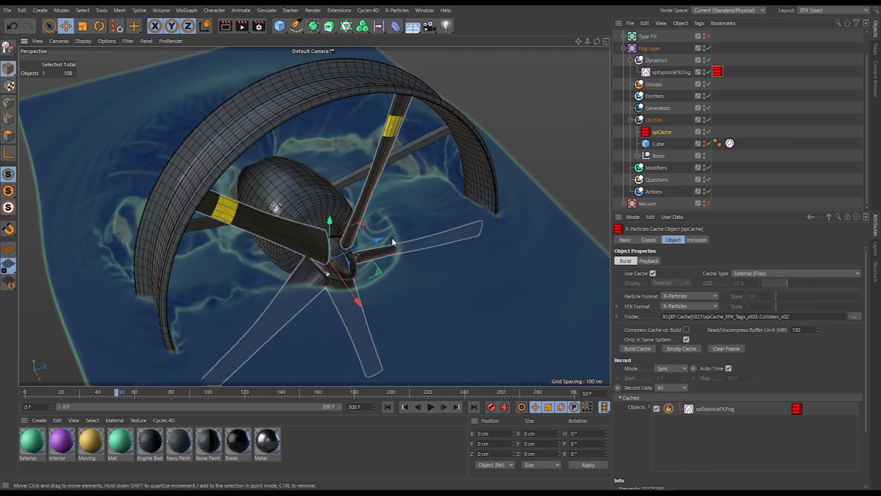
key(g)
key(g)
key(g)
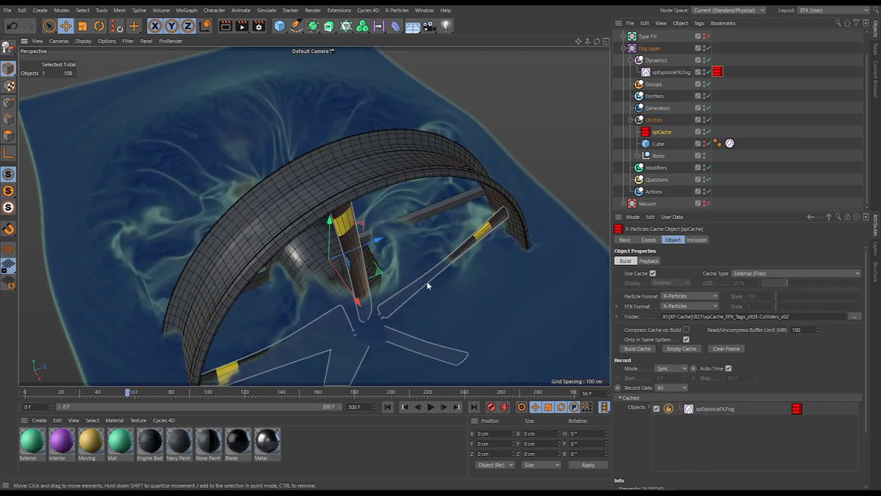
alt+drag(426, 282, 410, 190)
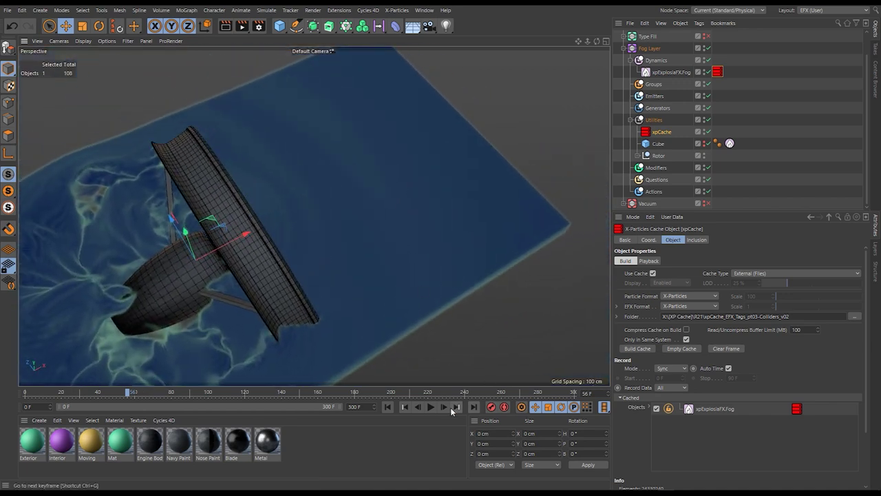
Step: Play the cached simulation, step back to frame 57, and play on to frame 87
click(431, 407)
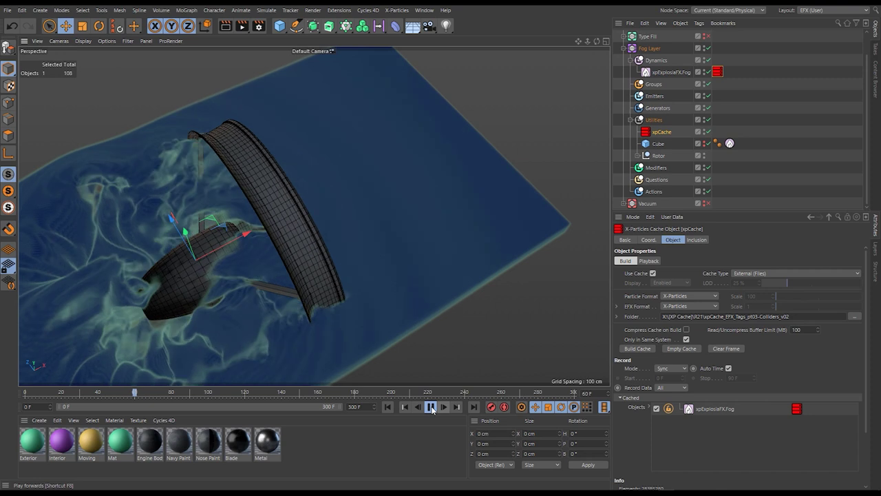
key(F8)
alt+drag(324, 299, 322, 250)
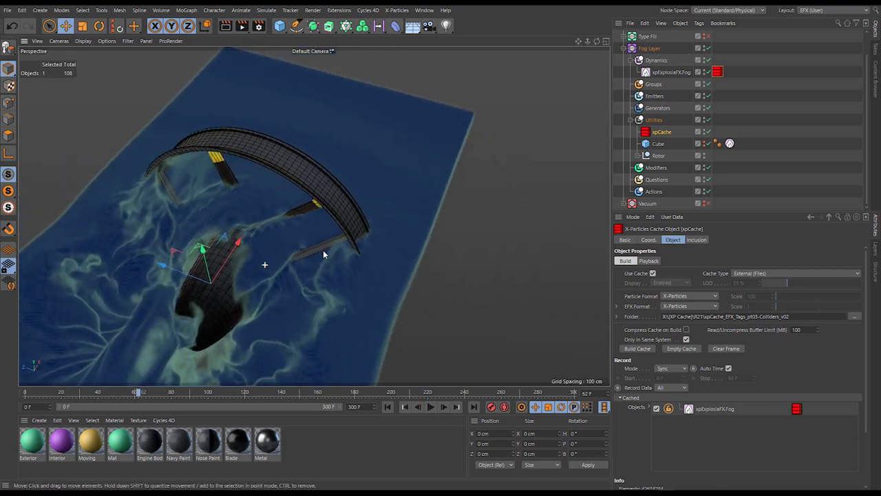
click(417, 407)
click(417, 407)
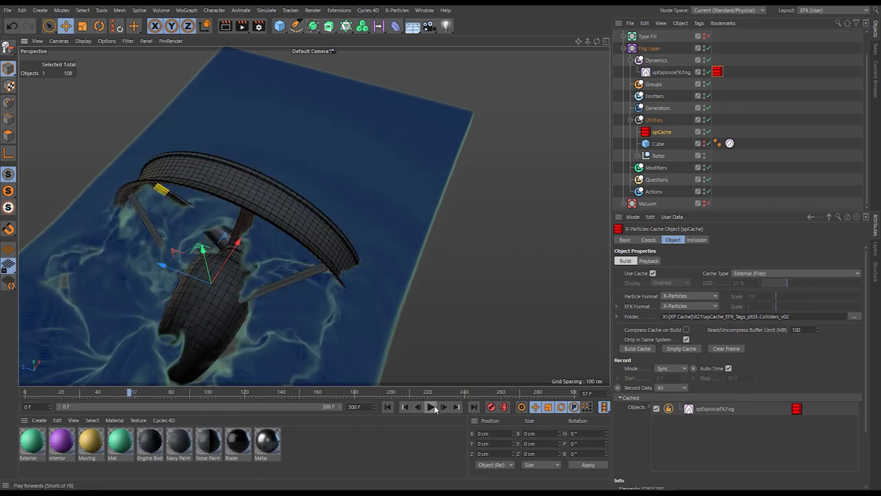
click(431, 407)
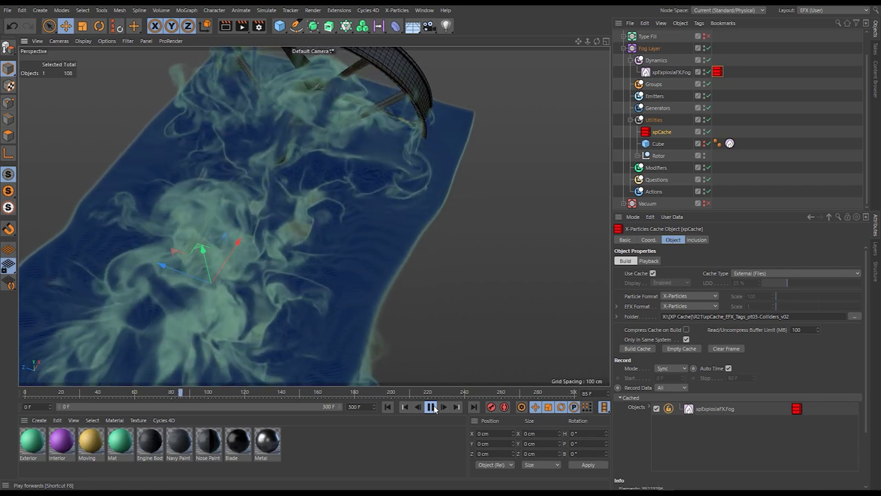
click(431, 407)
alt+drag(386, 107, 353, 191)
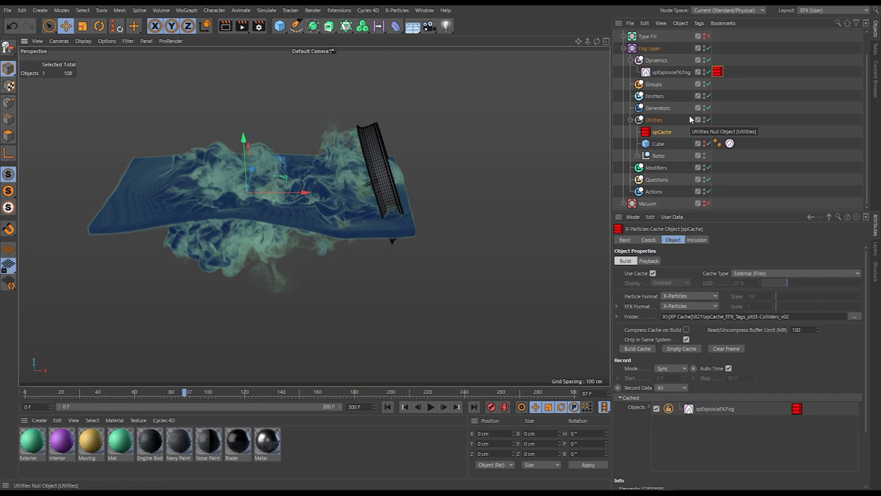
Step: Disable the Fog Layer system and collapse both the Fog Layer and Collision Demos hierarchies
click(623, 49)
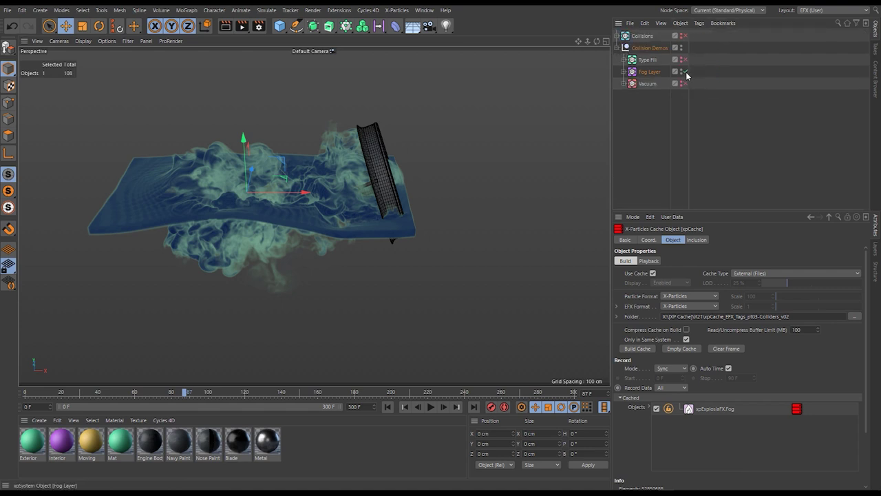
click(683, 71)
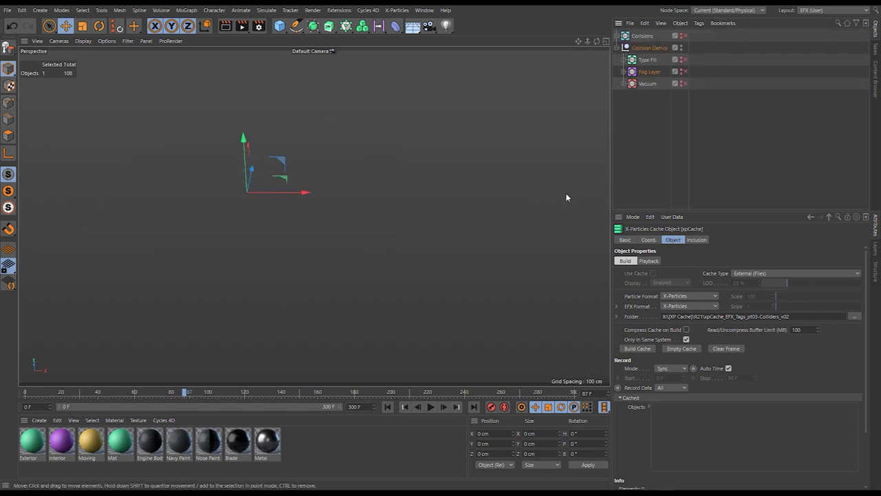
click(618, 48)
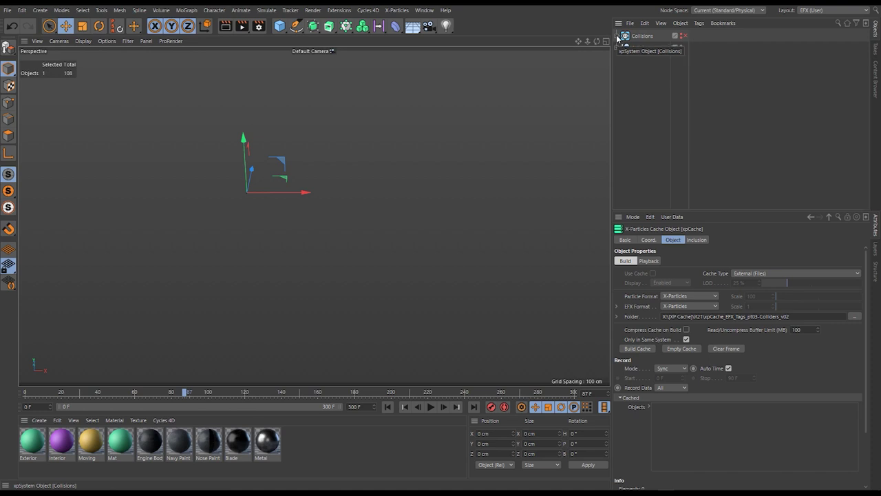
Step: Enable the Collisions system and move Pipe & Plunger out of Colliders, between Sphere and Colliders
click(617, 36)
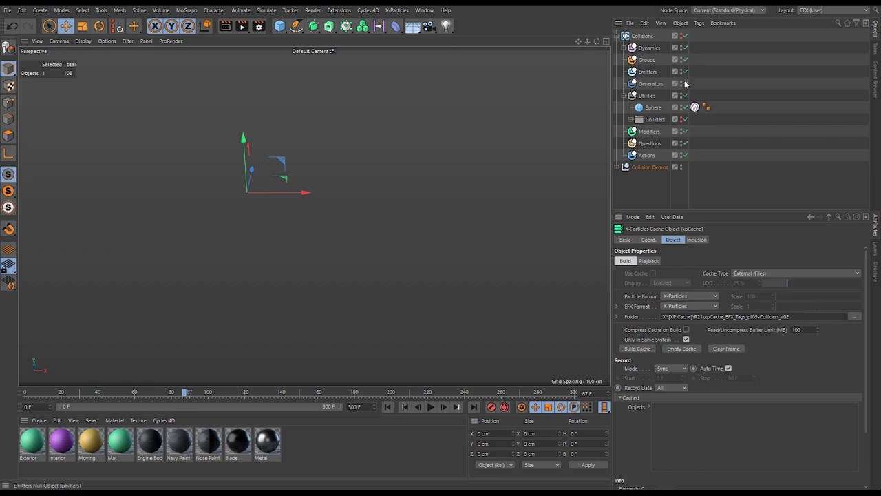
click(684, 36)
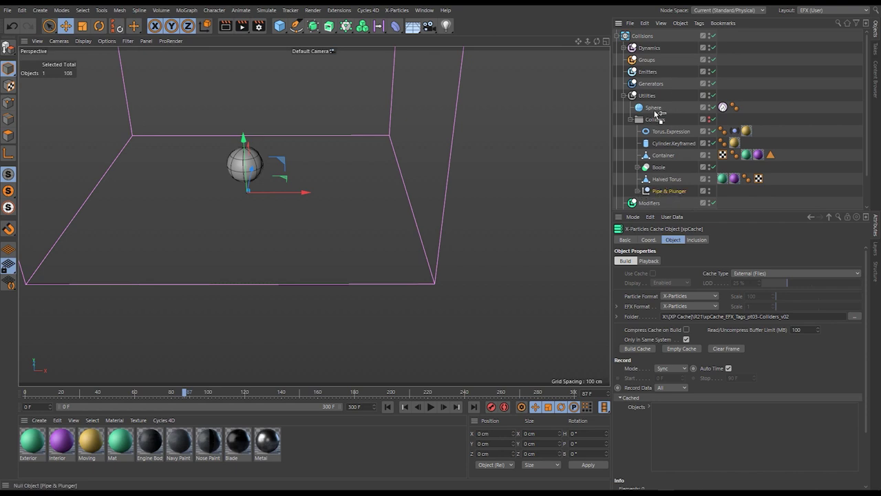
drag(656, 114, 654, 115)
click(630, 130)
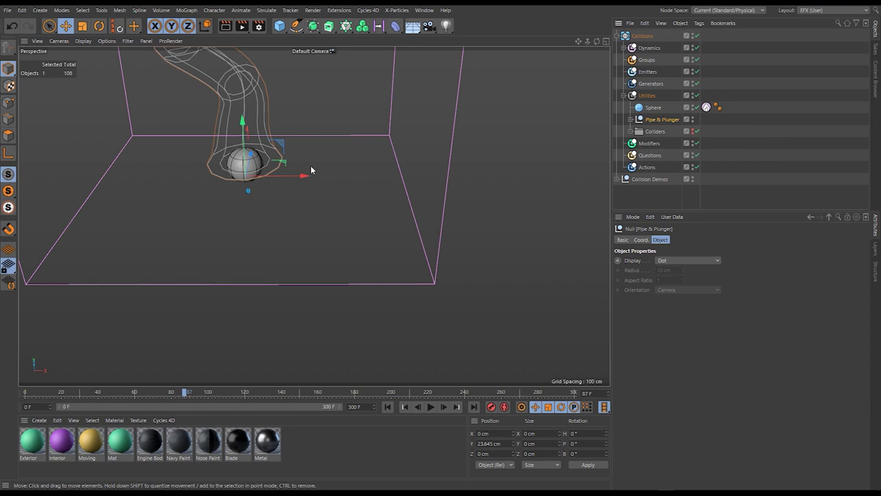
alt+drag(311, 170, 388, 220)
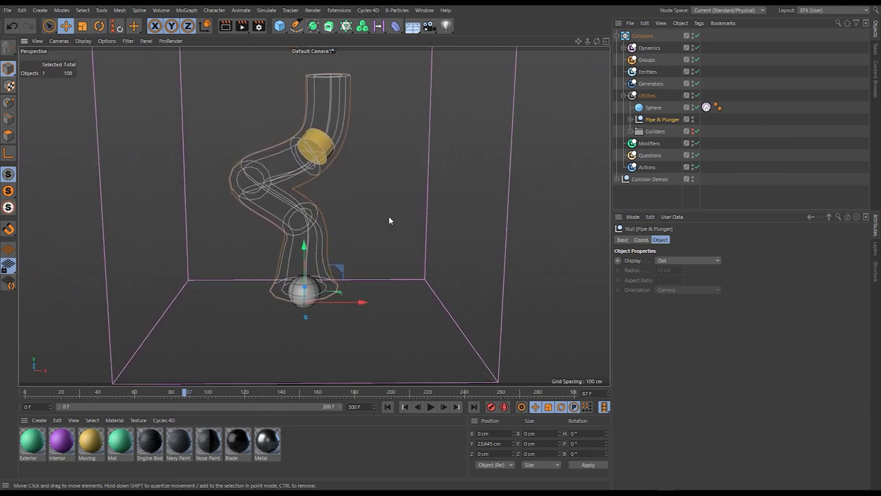
Step: Play the plunger animation from the start and select the pipe's Sweep object
click(388, 407)
click(431, 407)
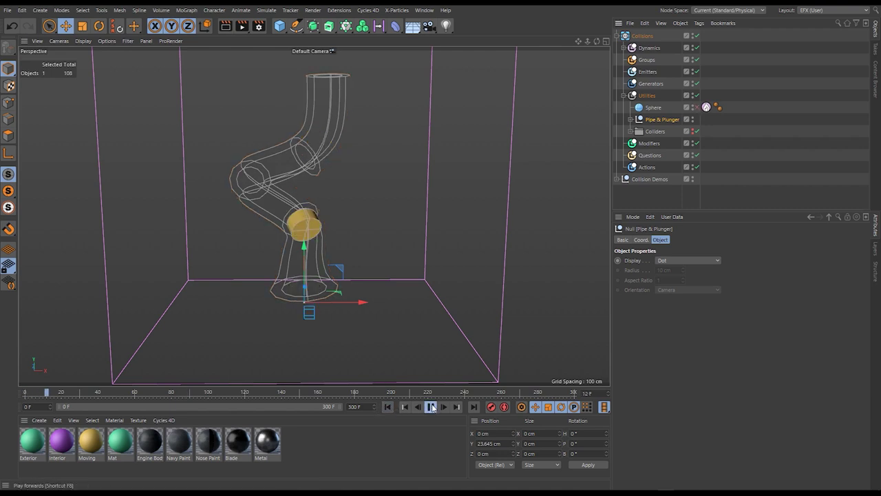
click(750, 92)
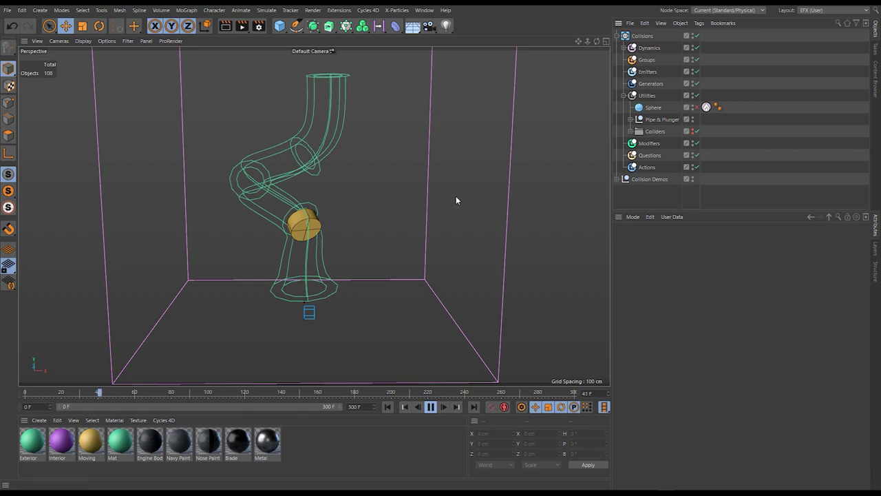
click(309, 282)
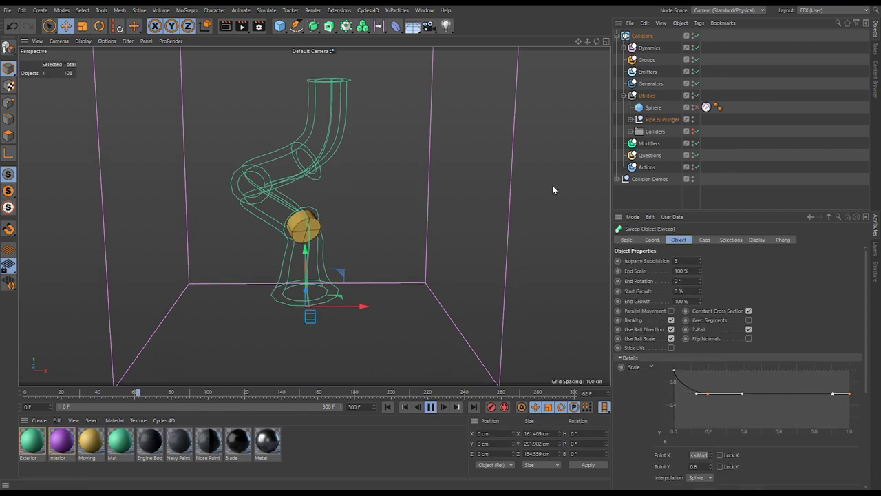
Step: Expand Pipe & Plunger and Sweep to show Pipe Profile and Pipe Path, stopping playback at frame 190
click(631, 120)
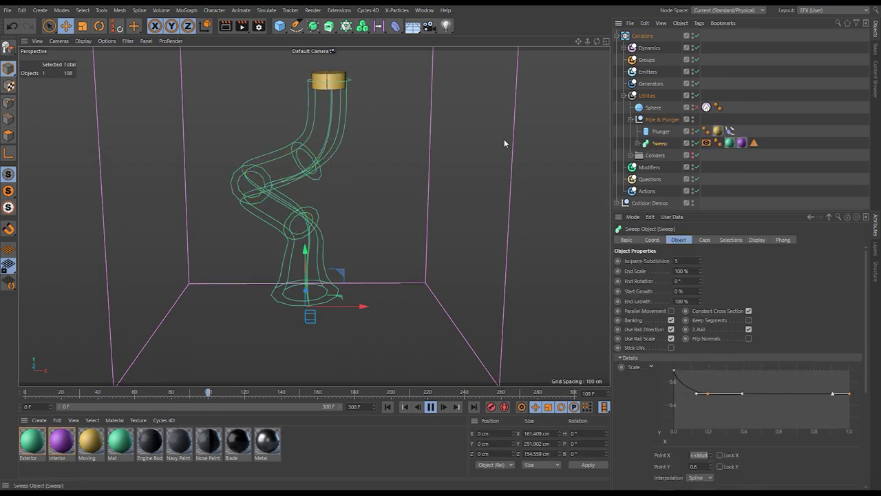
click(638, 143)
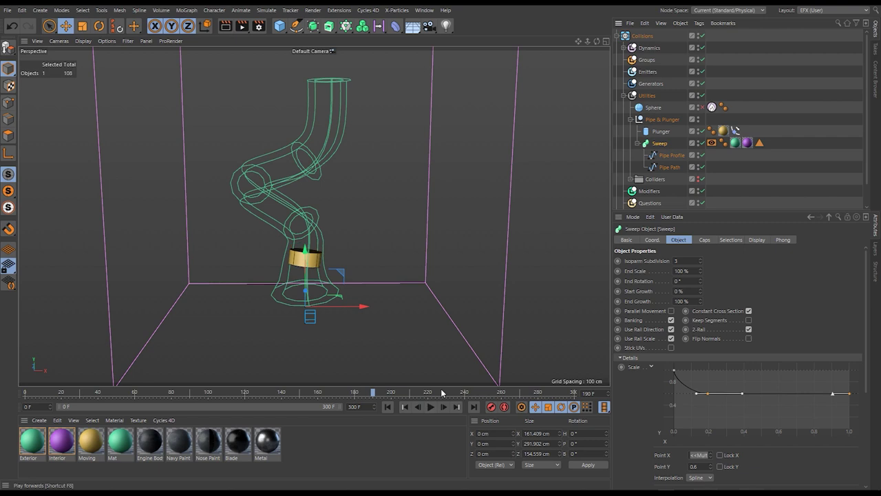
click(430, 407)
click(712, 143)
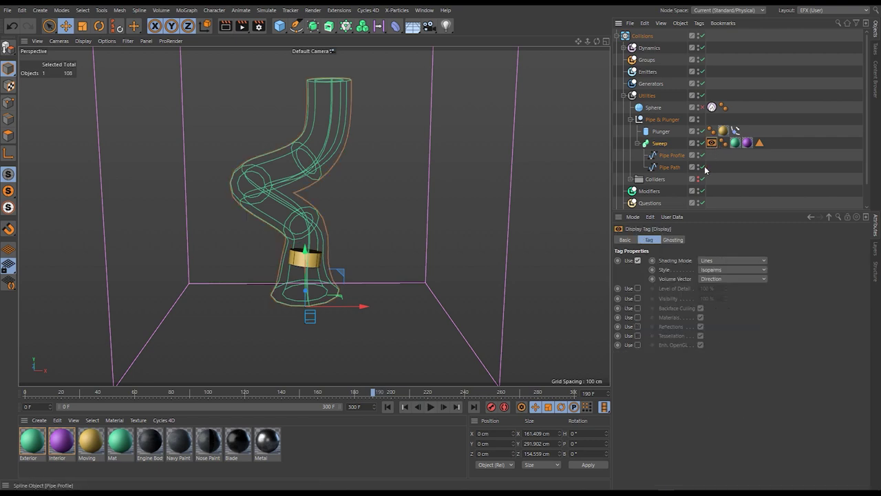
Step: Turn off the Display tag's Shading Mode so the pipe shows shaded, and frame it in view
click(637, 260)
mouse_move(312, 107)
alt+mouse_down()
mouse_move(332, 103)
mouse_move(324, 229)
mouse_move(319, 38)
mouse_move(326, 213)
mouse_move(387, 208)
alt+mouse_up()
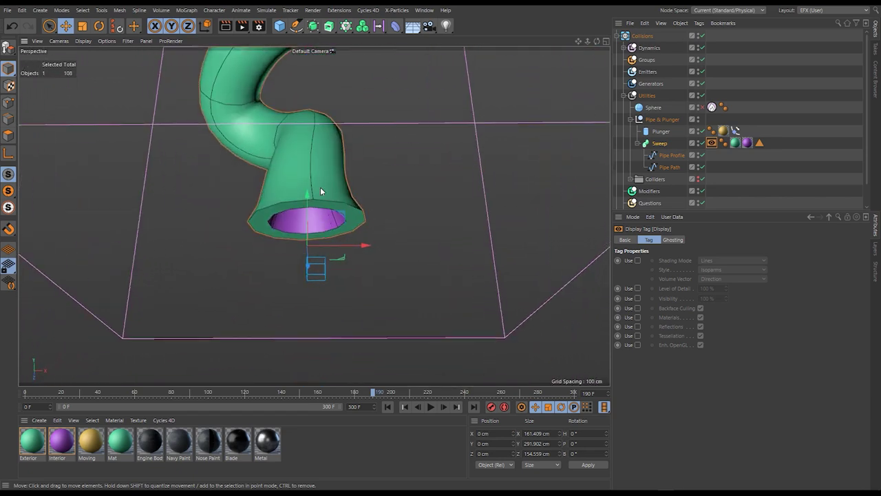
right_click(313, 157)
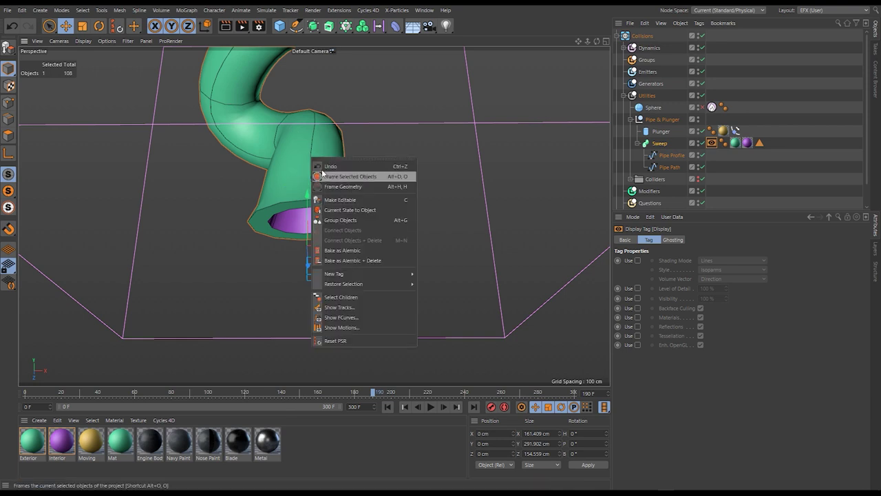
click(320, 173)
alt+drag(295, 327, 332, 258)
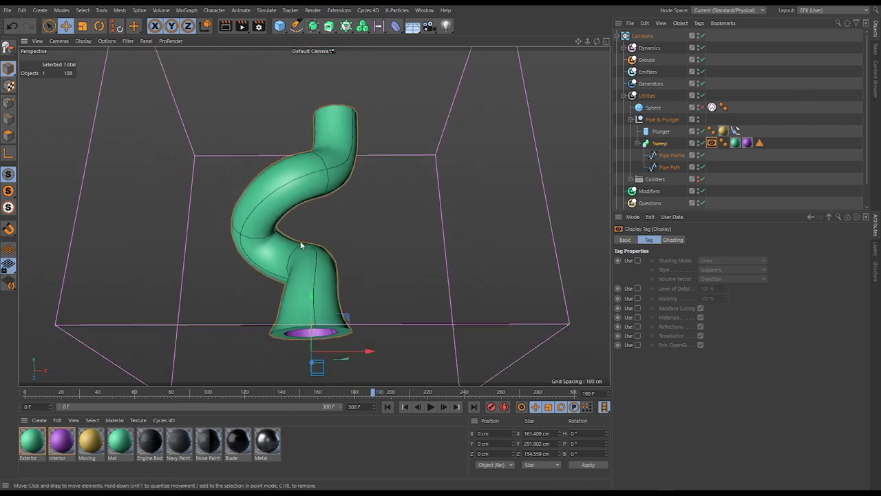
Step: Restore the pipe's isoparm line display, collapse Sweep, and select the Plunger
click(637, 144)
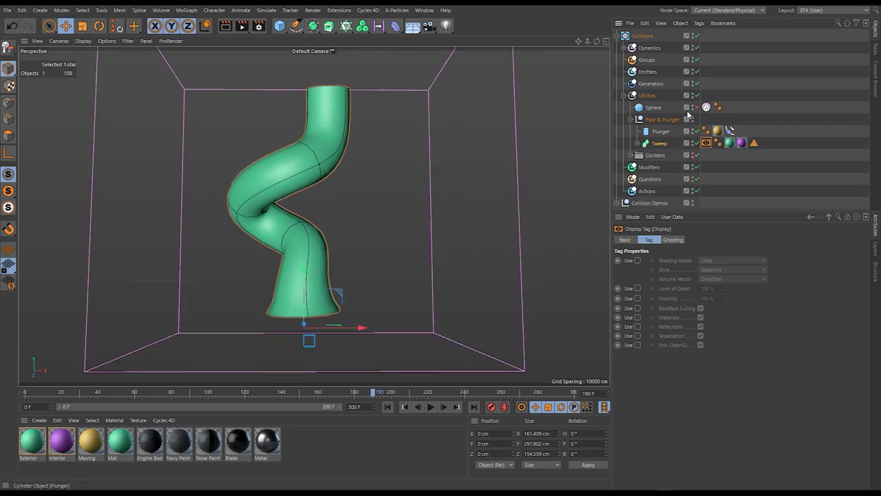
click(638, 261)
alt+drag(362, 291, 329, 278)
click(661, 130)
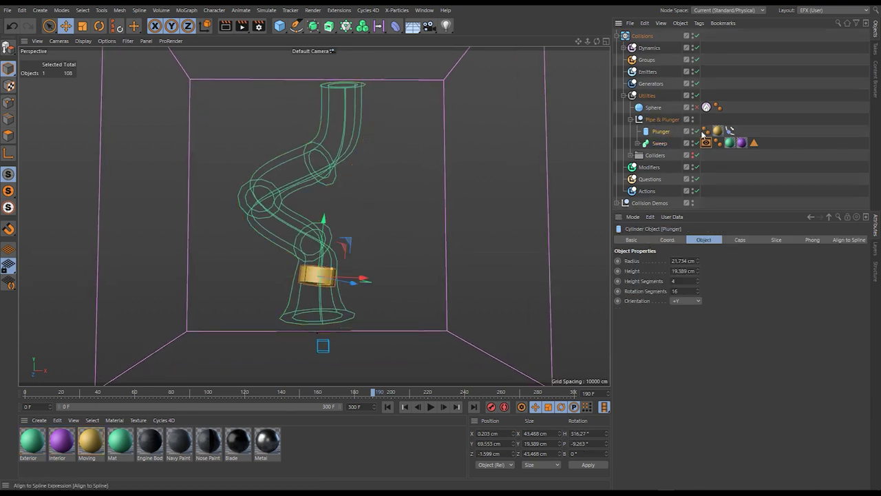
Step: With the Plunger's Align to Spline tag selected, play the animation, stop it, and rewind to frame 0
click(637, 143)
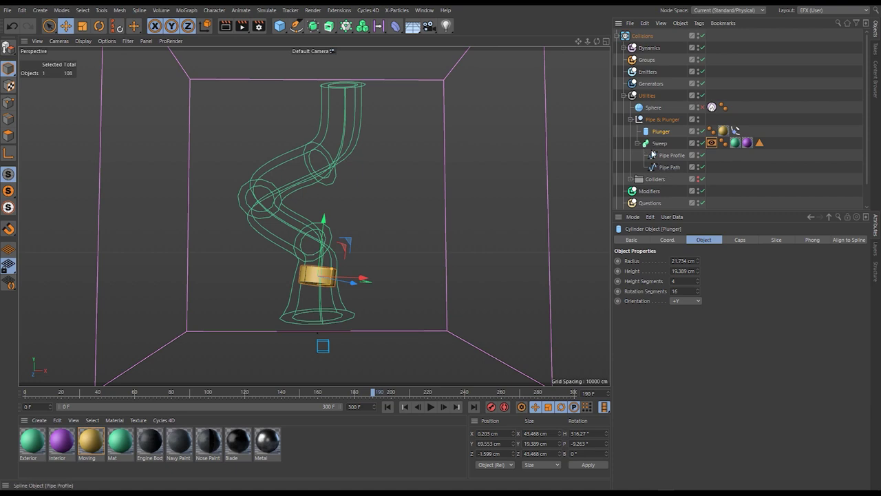
click(637, 144)
click(730, 131)
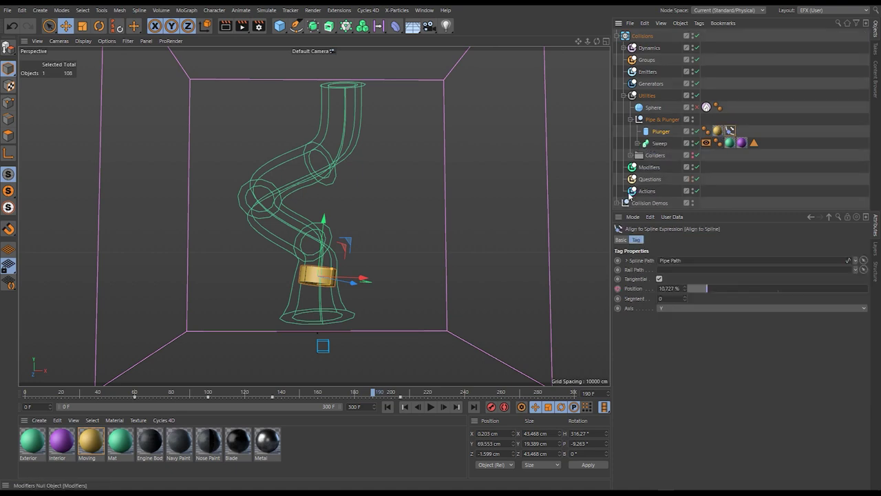
click(430, 407)
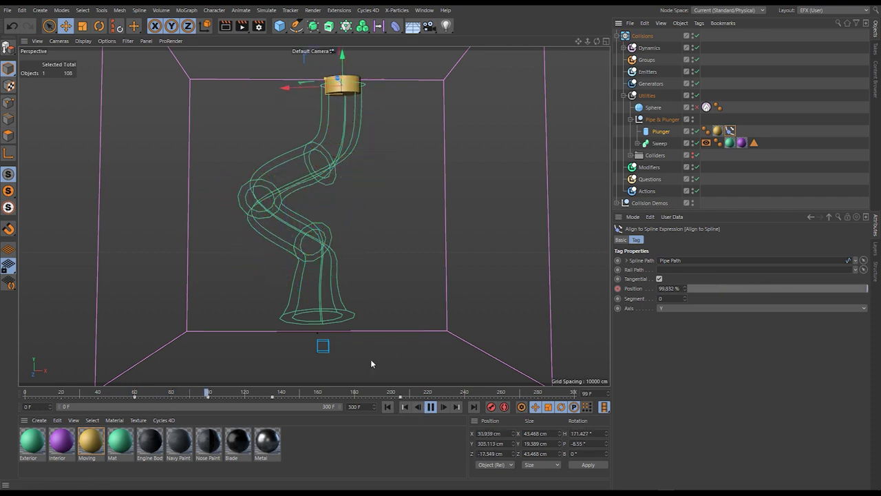
click(429, 407)
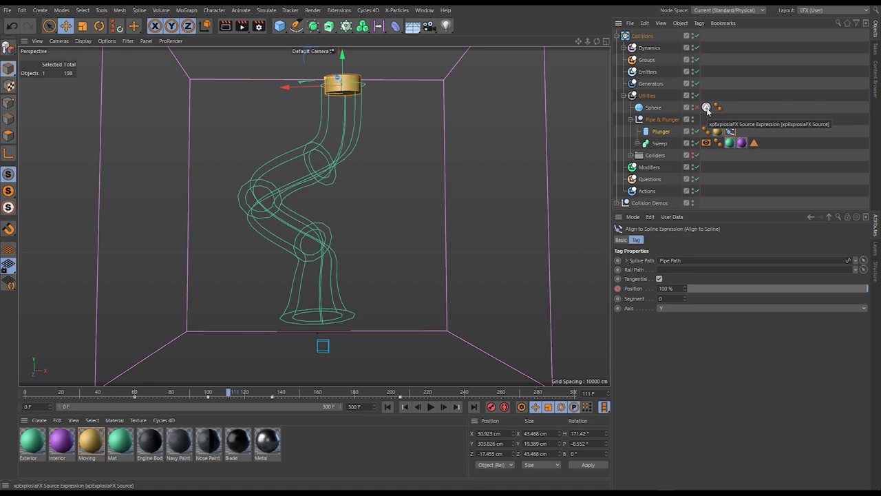
click(387, 406)
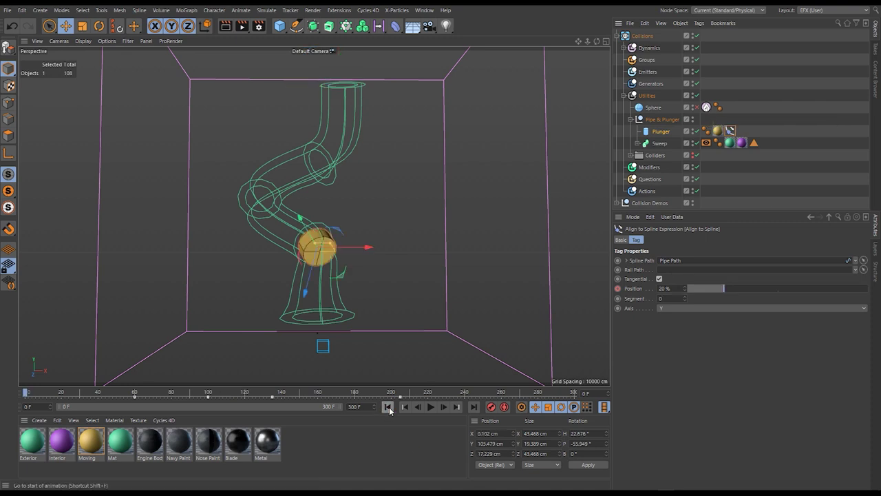
Step: Add an xpExplosiaFX Collider tag to both the Plunger and the Sweep
ctrl+click(659, 144)
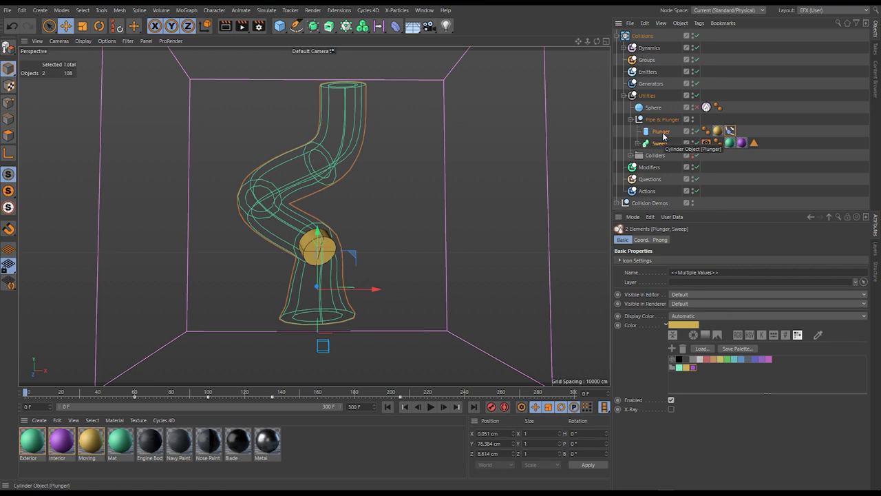
right_click(663, 136)
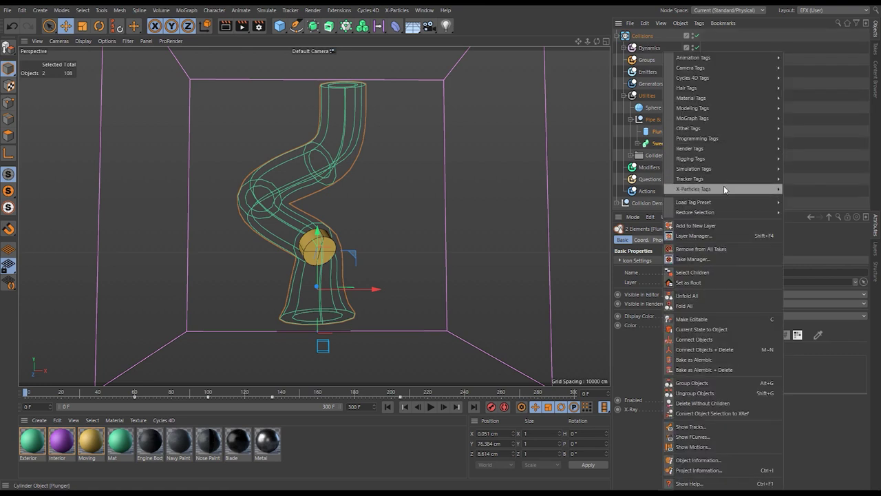
mouse_move(723, 187)
click(826, 230)
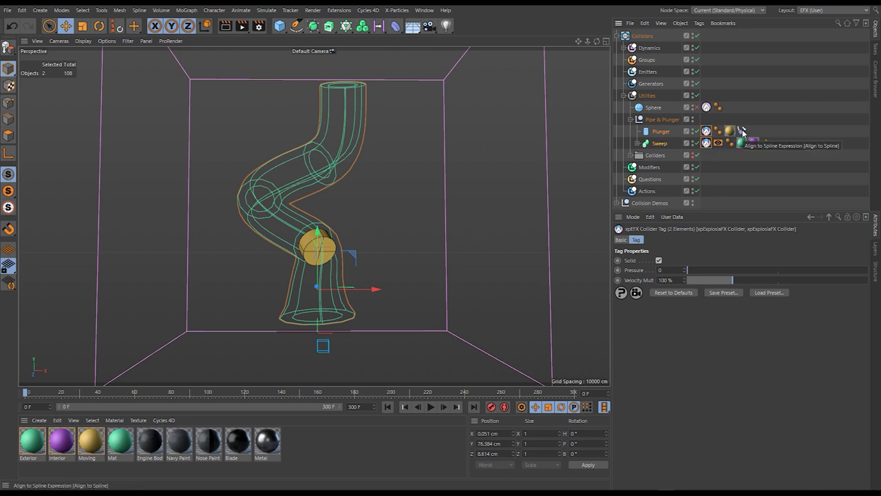
click(627, 240)
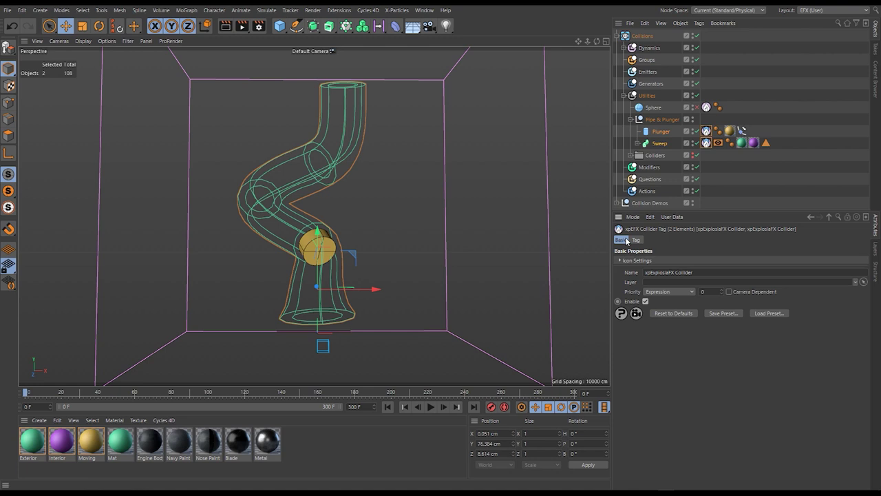
Step: Set the Plunger's Align to Spline priority to -30, fold up Pipe & Plunger, and unhide the Sphere
click(741, 131)
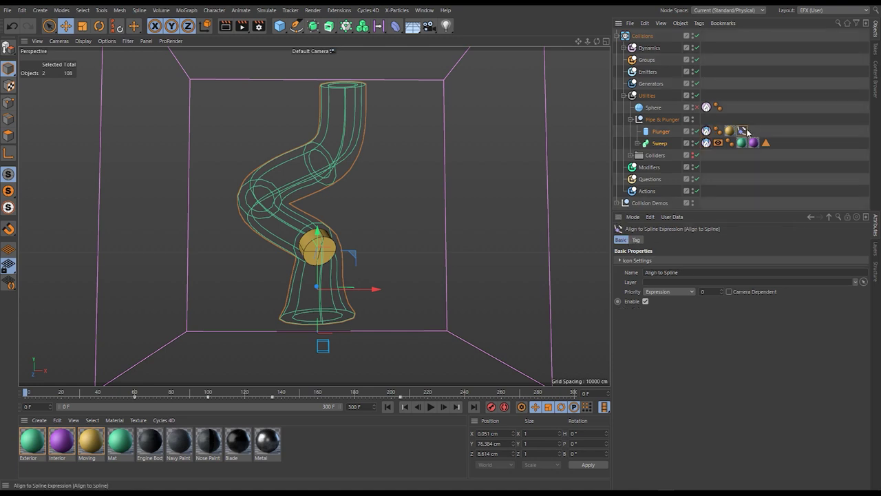
click(636, 241)
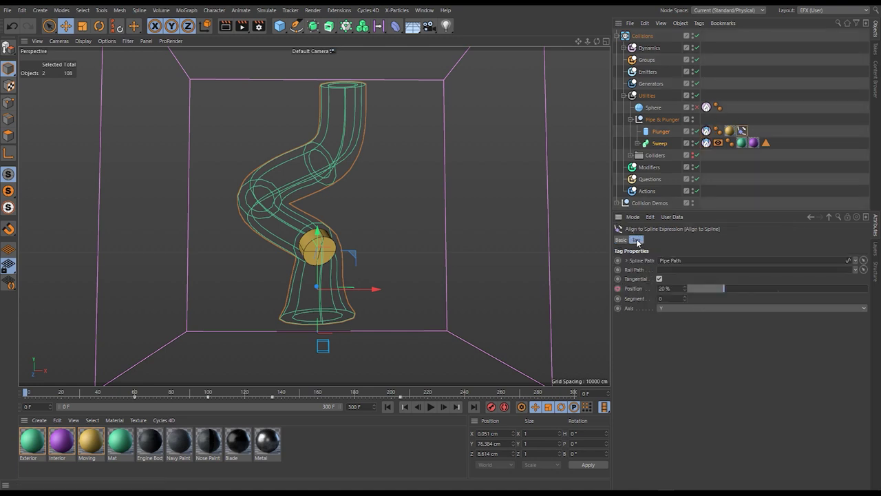
click(626, 240)
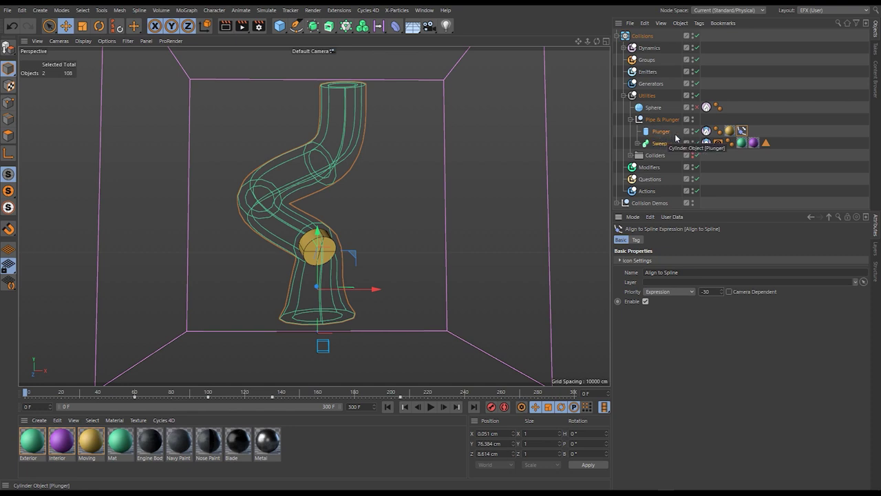
click(640, 144)
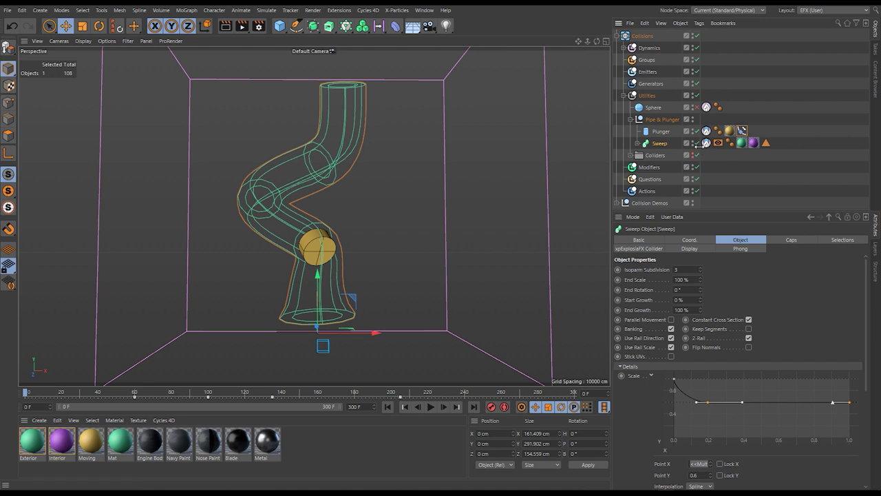
click(630, 119)
click(693, 108)
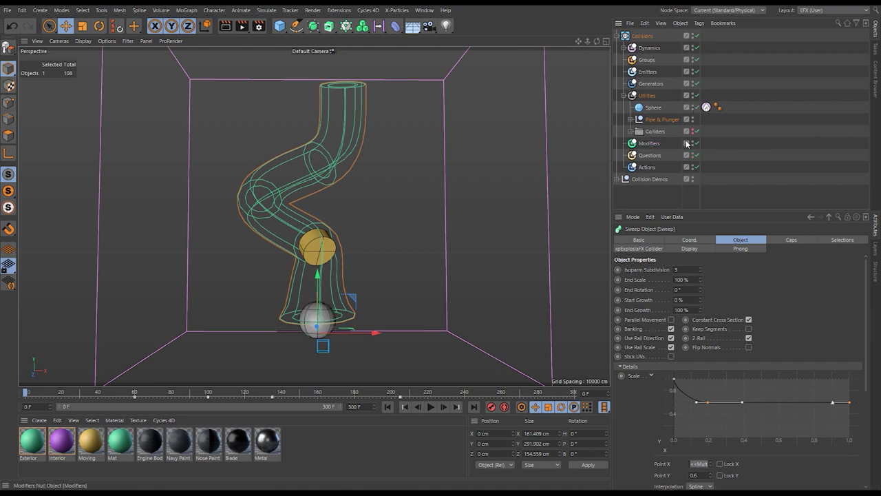
Step: Scale the Sphere source down to 32.147 cm, select its xpEFX Source tag, and start playback
click(652, 107)
key(t)
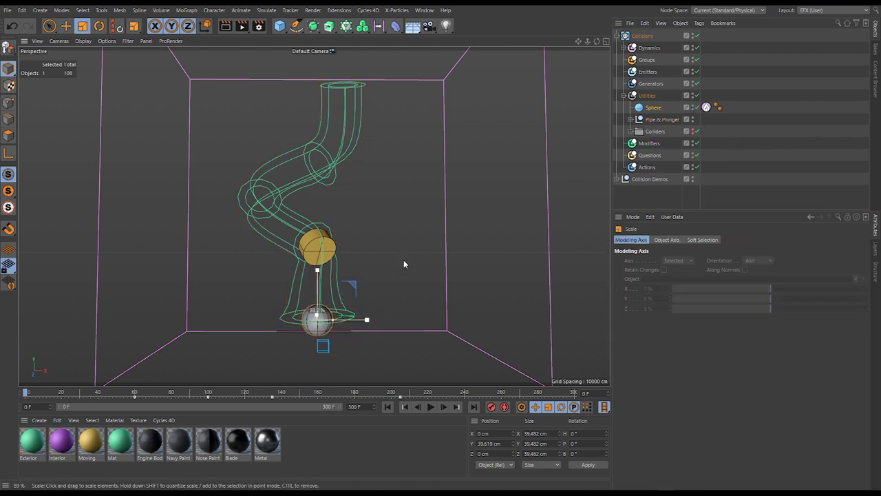
key(e)
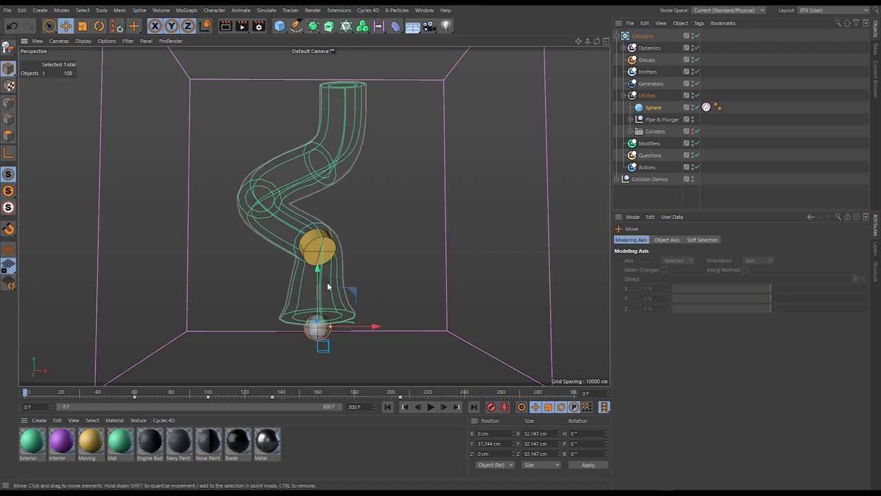
click(706, 108)
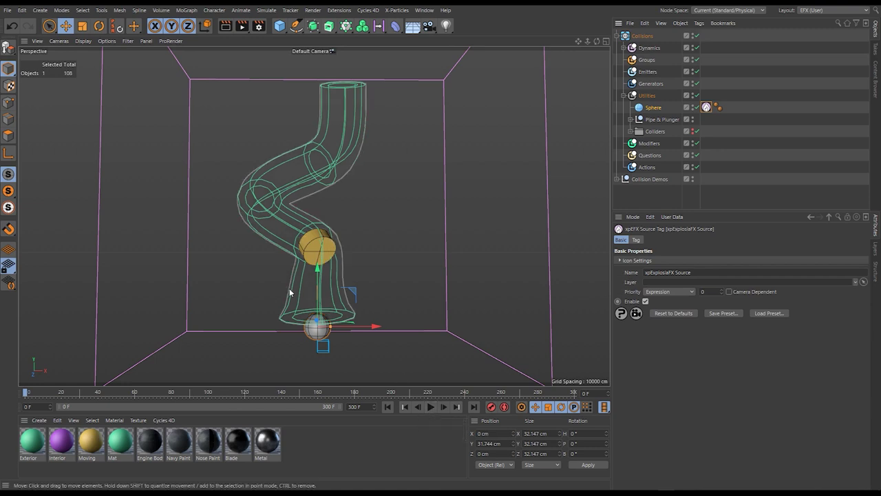
click(429, 406)
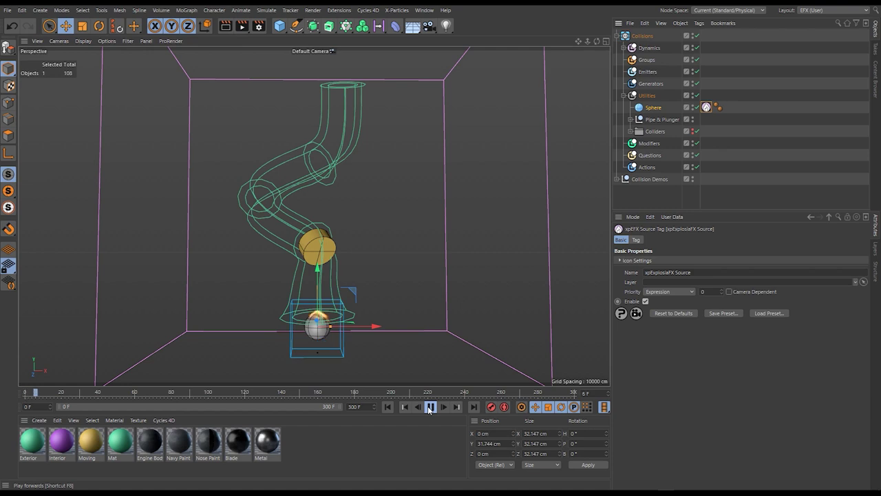
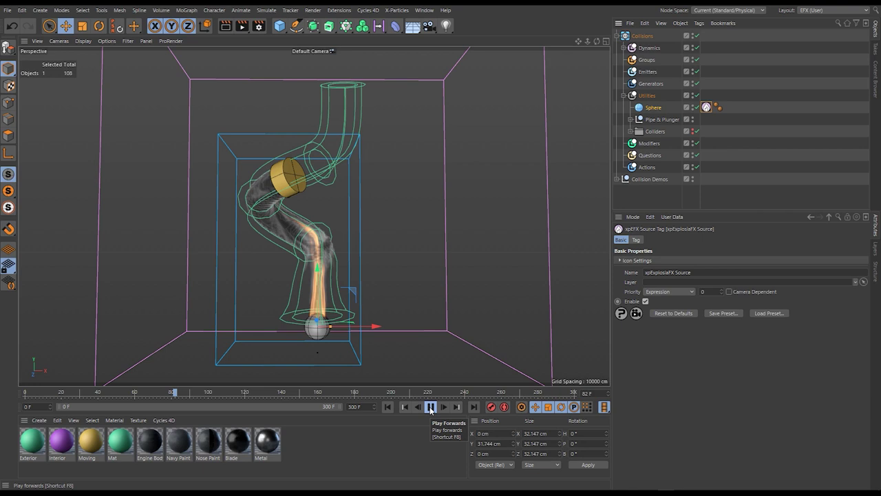
Step: Stop playback and uncheck Enable on the Sphere's xpExplosiaFX Source tag
click(431, 407)
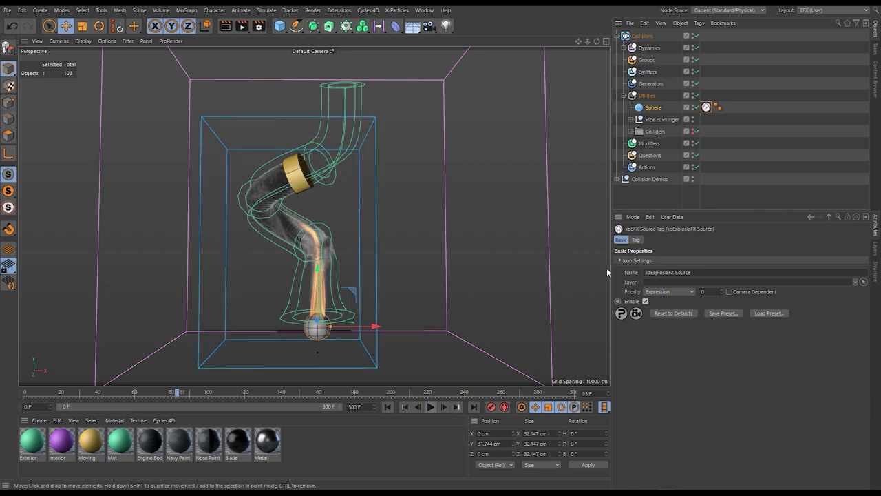
click(646, 301)
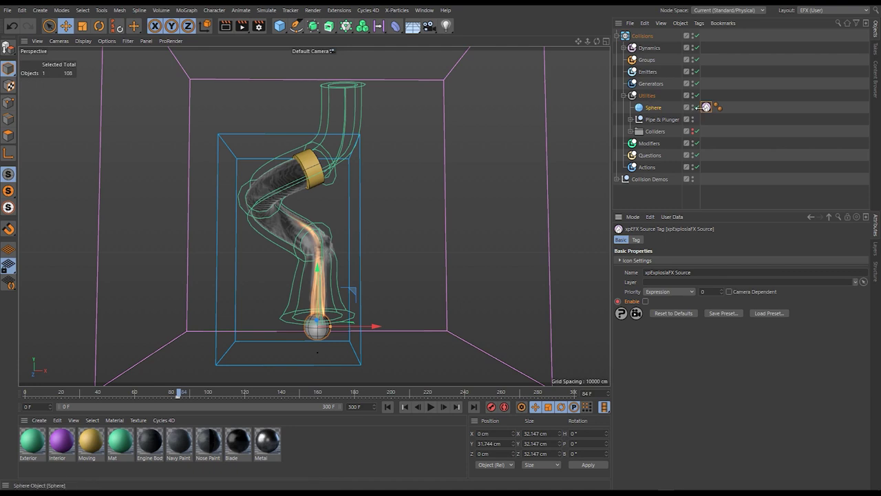
Step: Play the pipe simulation with the Sphere's source off, running to frame 132
click(430, 407)
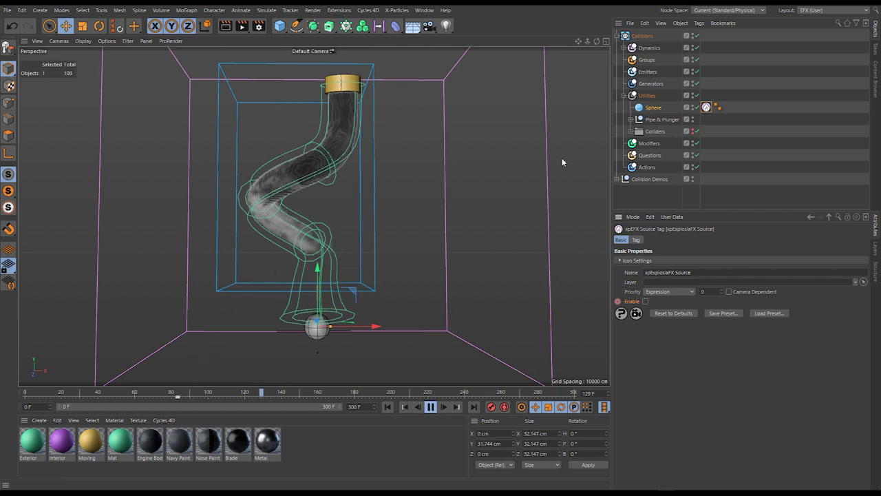
Step: Expand Pipe & Plunger to show its Plunger and Sweep children during playback
click(630, 120)
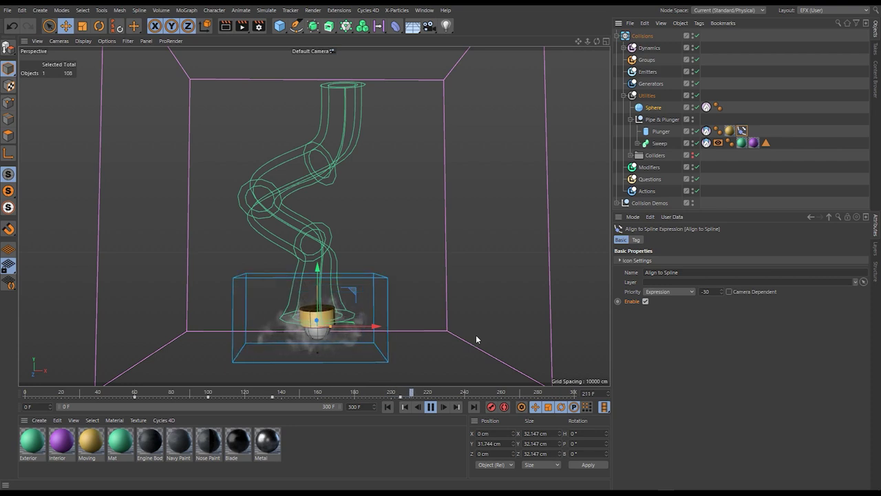
Step: Stop and rewind to frame 0, collapse and disable Collisions, and expand Collision Demos
click(430, 406)
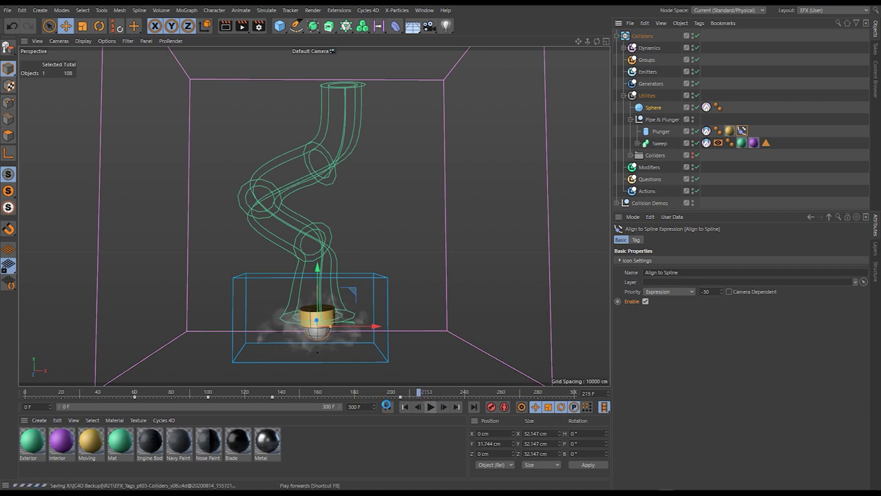
click(387, 407)
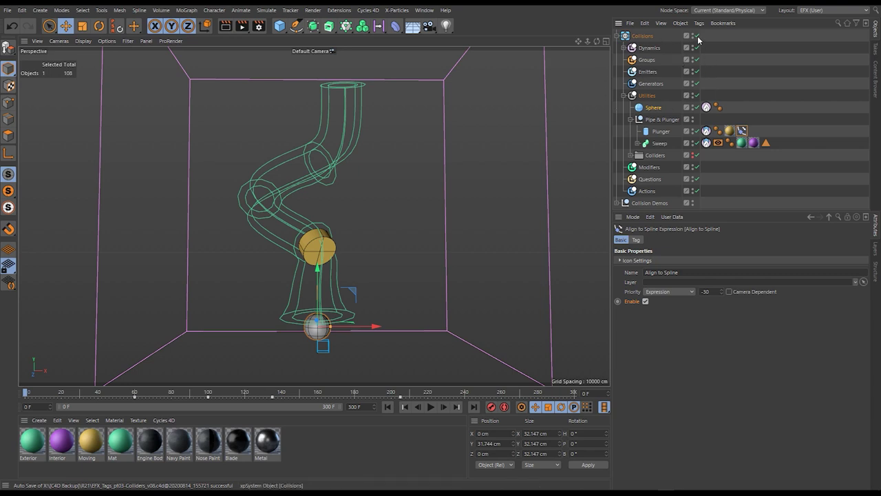
click(616, 36)
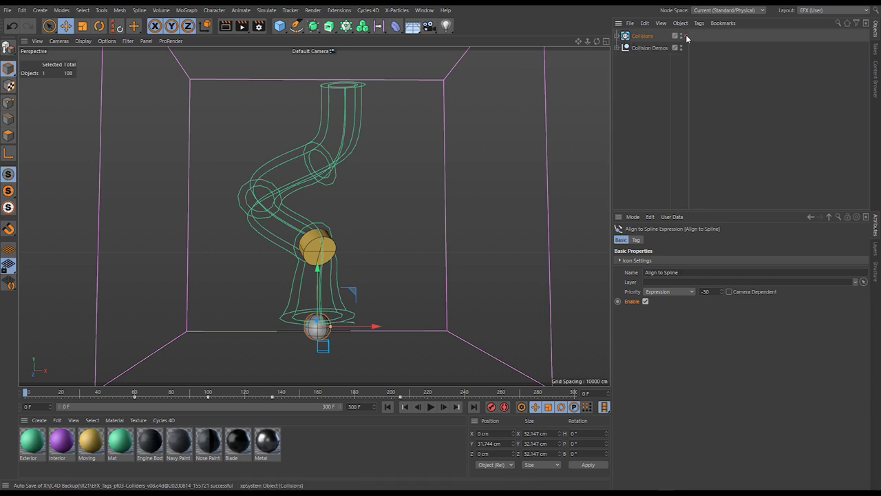
click(682, 36)
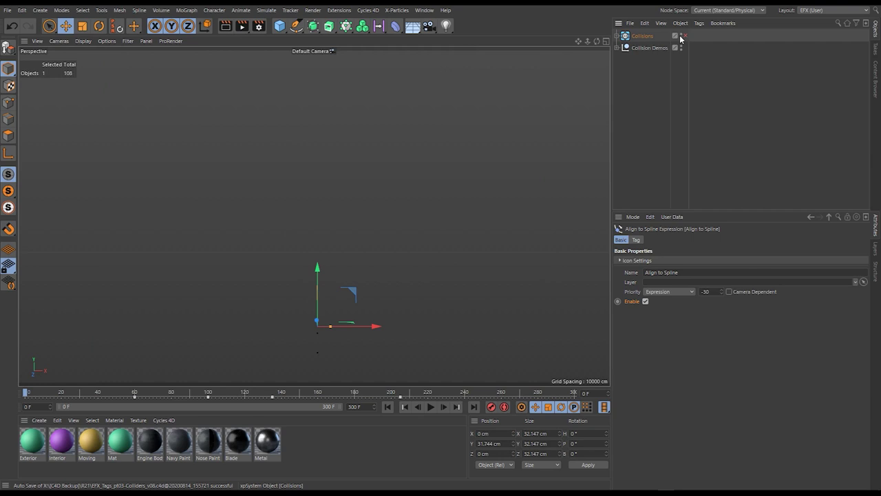
click(618, 47)
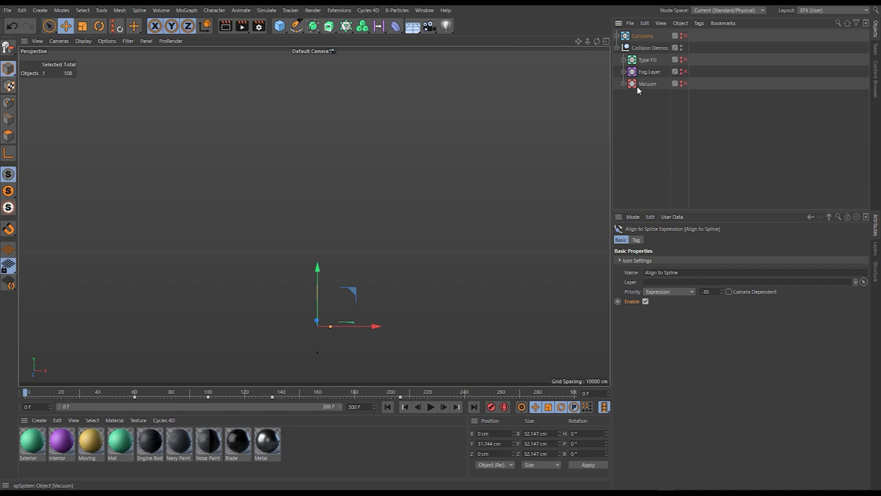
Step: Enable the Vacuum demo, view it from the side, and expand its xpExplosiaFX, xpCache, Source & Colliders hierarchy
click(682, 84)
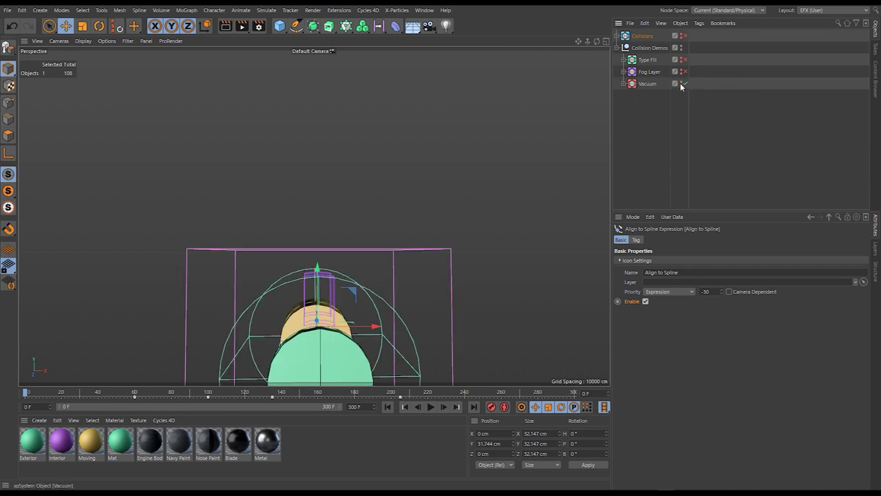
alt+drag(354, 263, 337, 224)
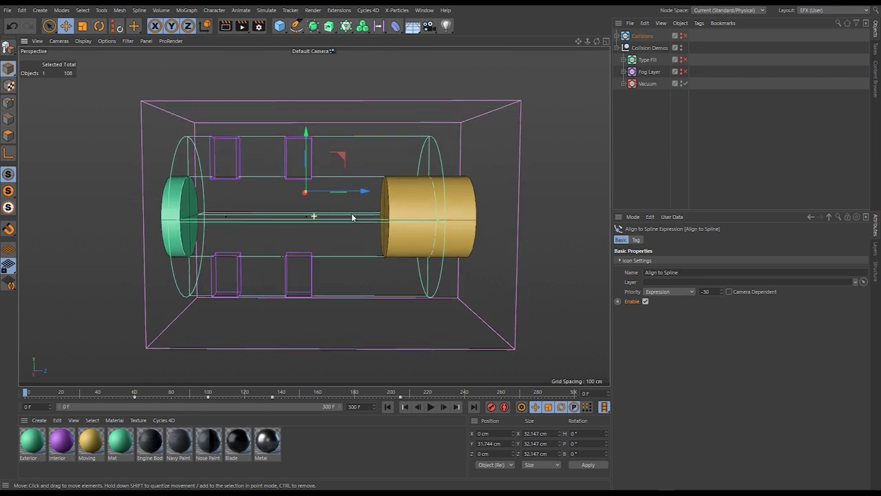
click(623, 84)
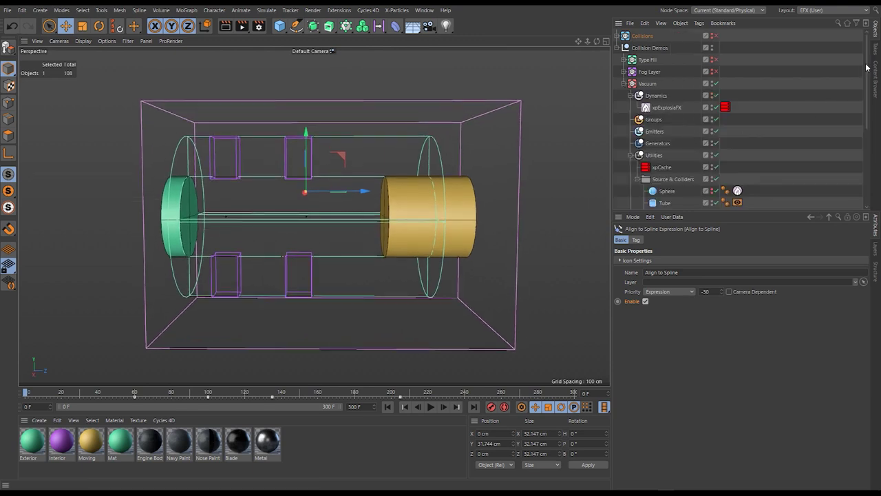
scroll(865, 67, down, 3)
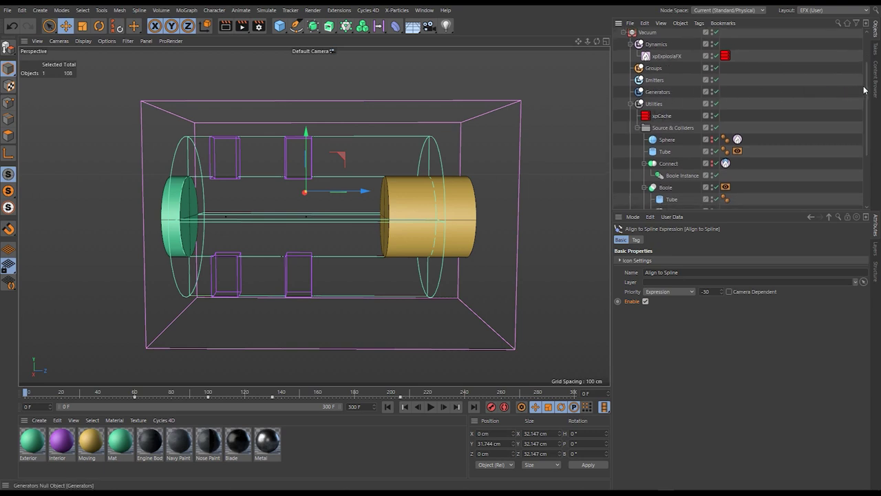
scroll(865, 89, down, 3)
Step: Keep the Sphere hidden, toggle off xpCache, and play the Vacuum simulation to frame 209
click(665, 106)
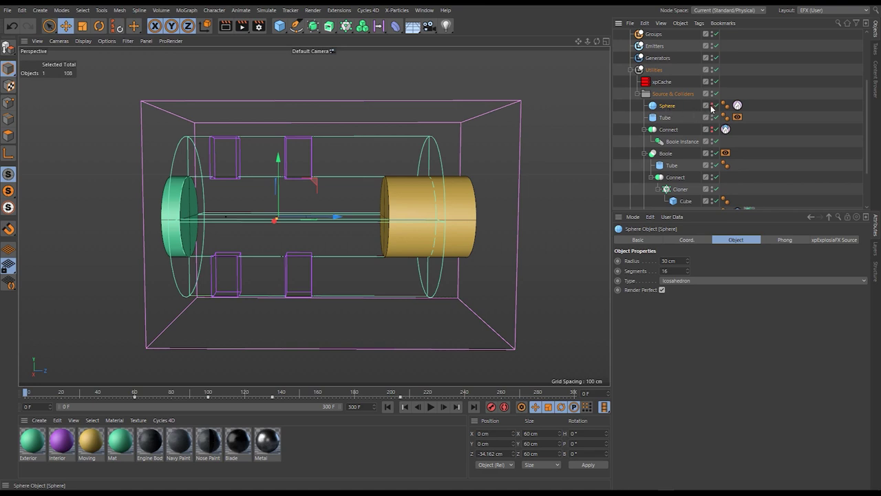
click(713, 105)
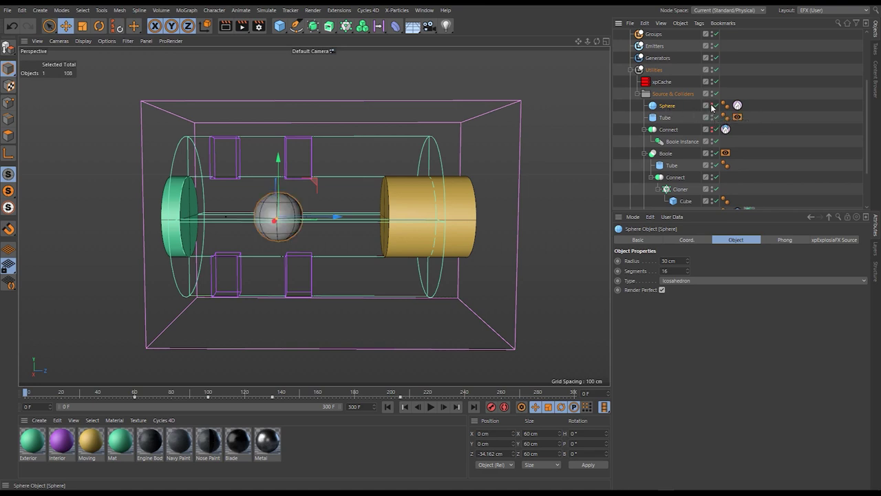
click(713, 105)
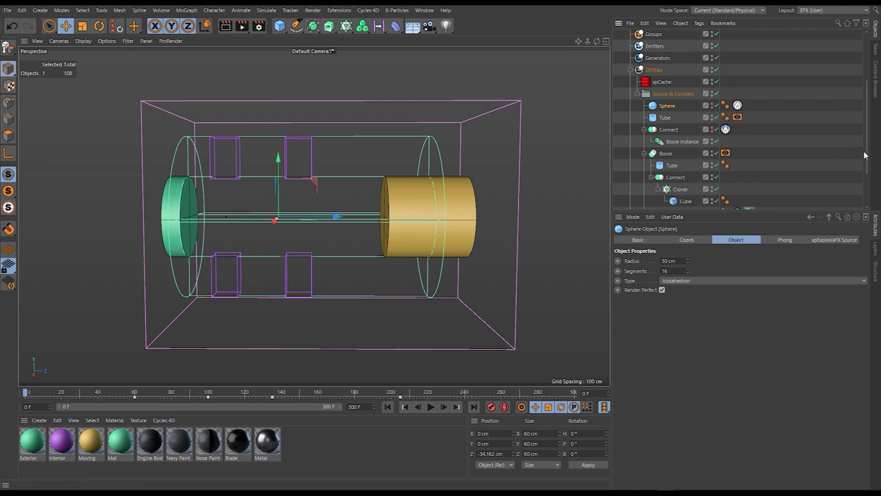
scroll(752, 89, up, 3)
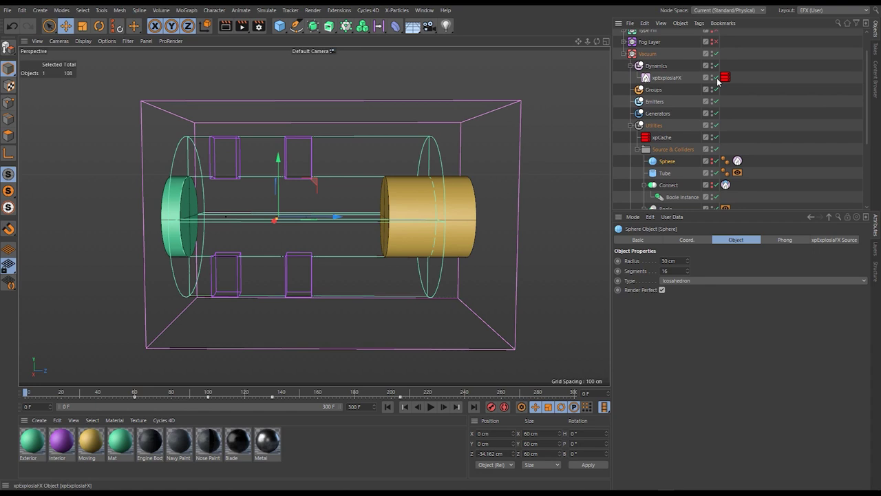
click(713, 136)
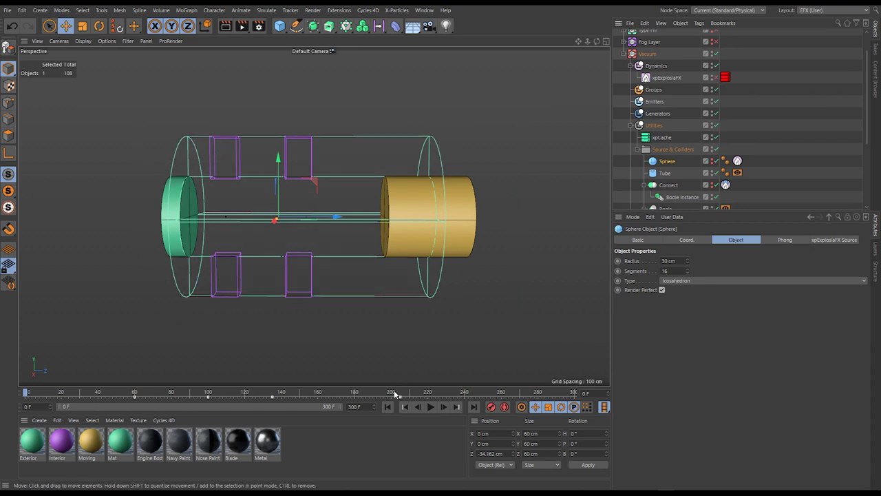
click(431, 407)
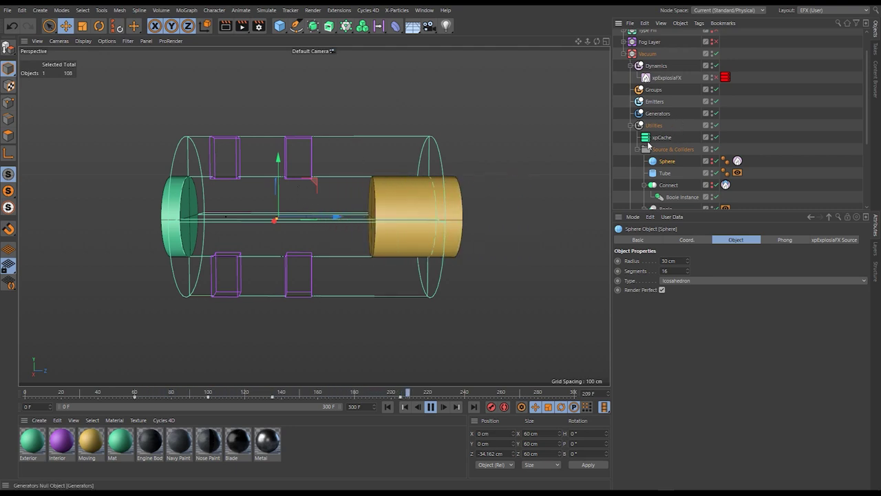
Step: Select the Tube and stop the vacuum simulation at frame 269
click(665, 173)
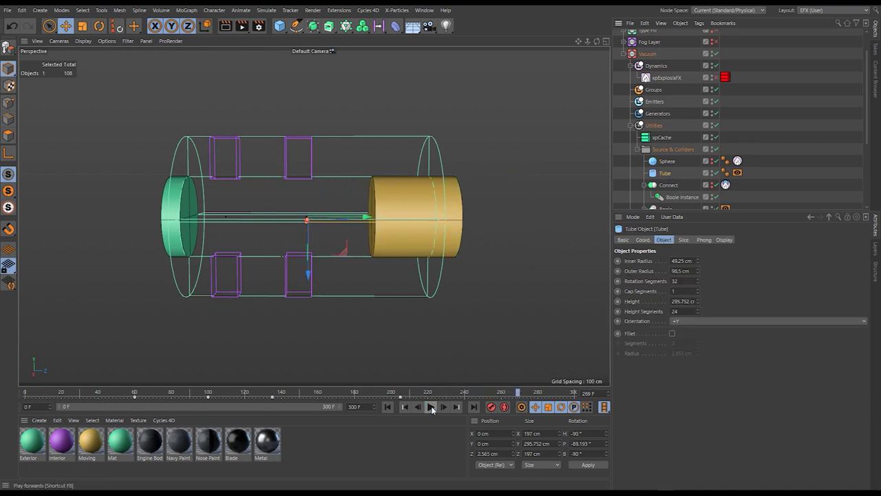
key(F8)
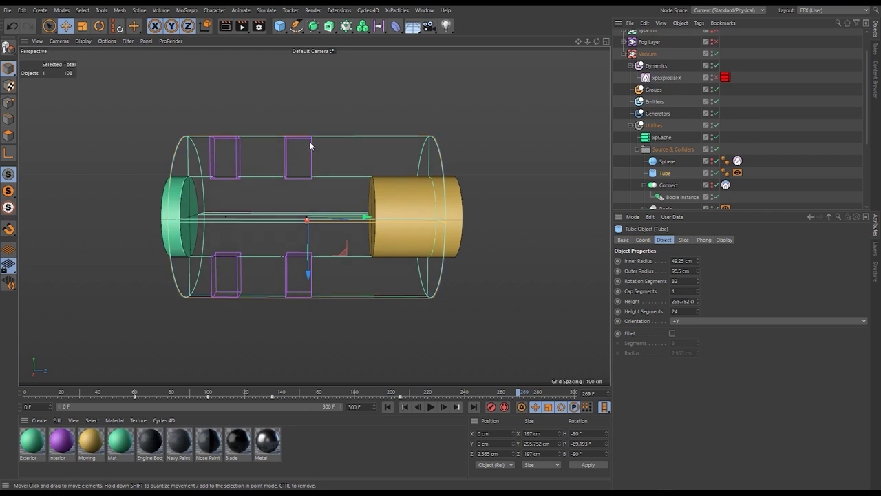
alt+drag(330, 140, 324, 165)
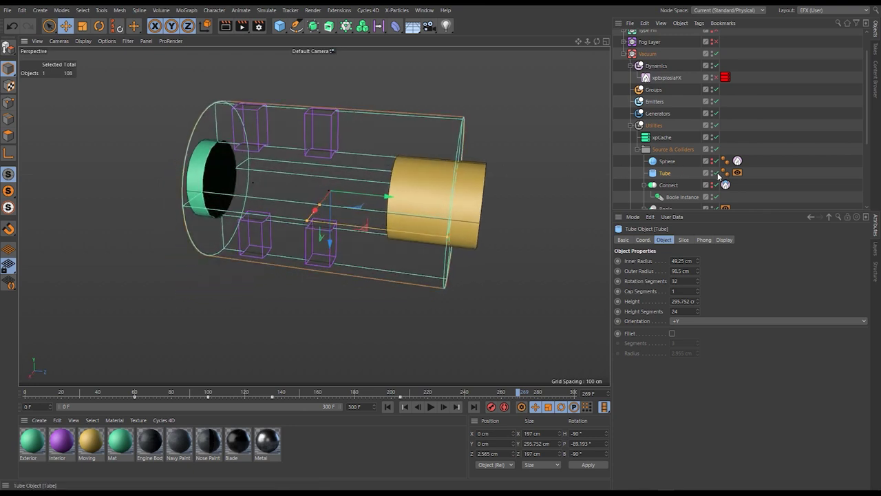
scroll(719, 184, down, 4)
Step: Temporarily override the Boole Display tag's Shading Mode to view the tube shaded, then restore lines
click(726, 153)
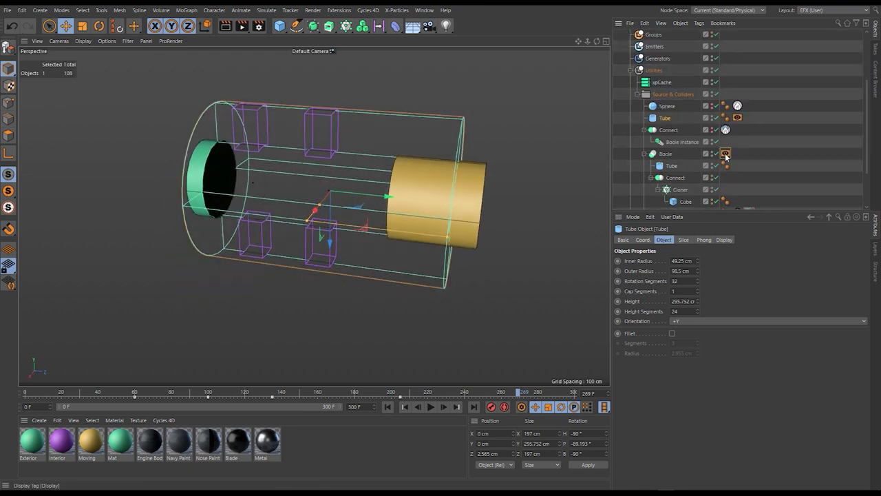
click(649, 240)
click(639, 260)
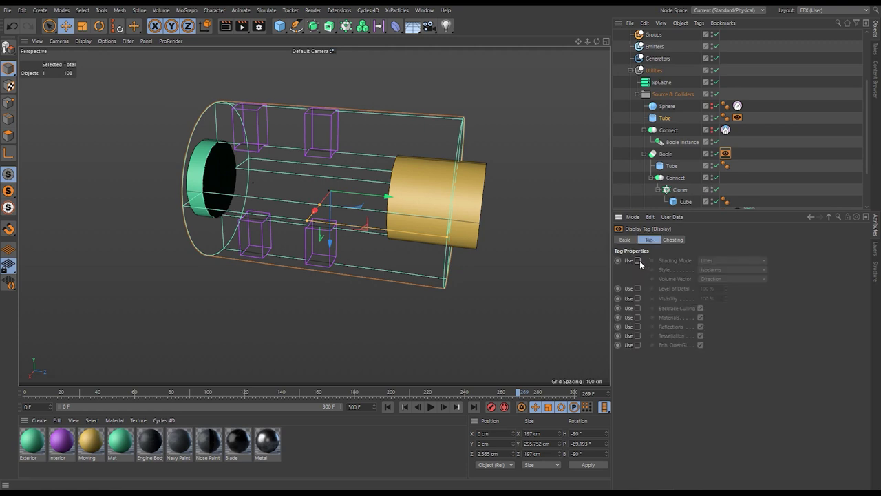
alt+drag(314, 156, 364, 165)
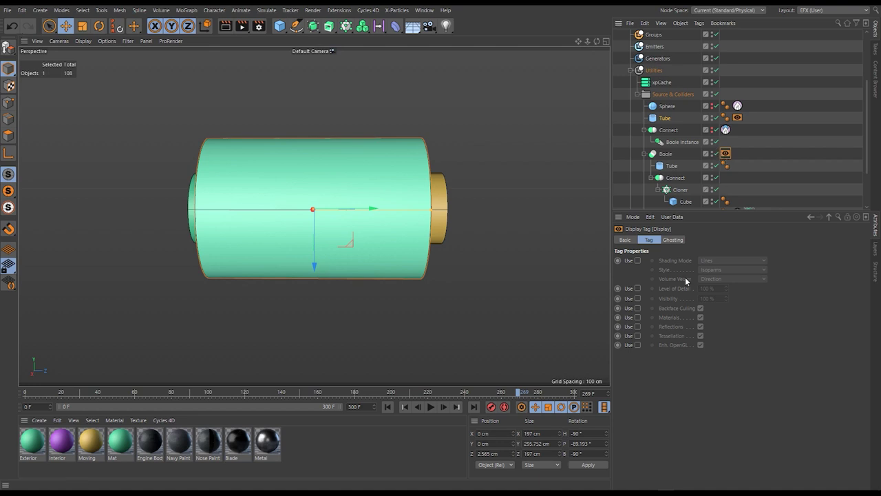
click(637, 260)
Step: Inspect the green Plug cylinder from a level side view and collapse Source & Colliders
click(333, 195)
alt+drag(384, 193, 218, 241)
click(218, 241)
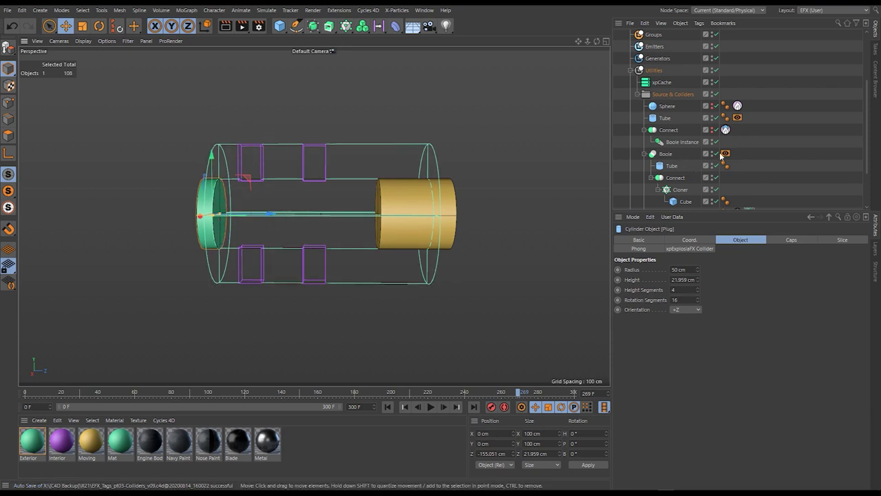
click(638, 94)
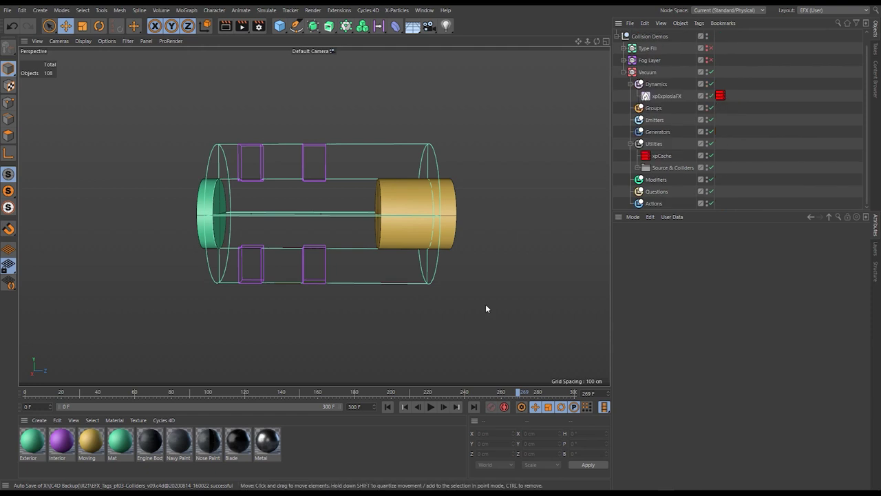
Step: Replay the vacuum simulation from frame 0, stop at frame 58, and scrub back to frame 47
click(388, 407)
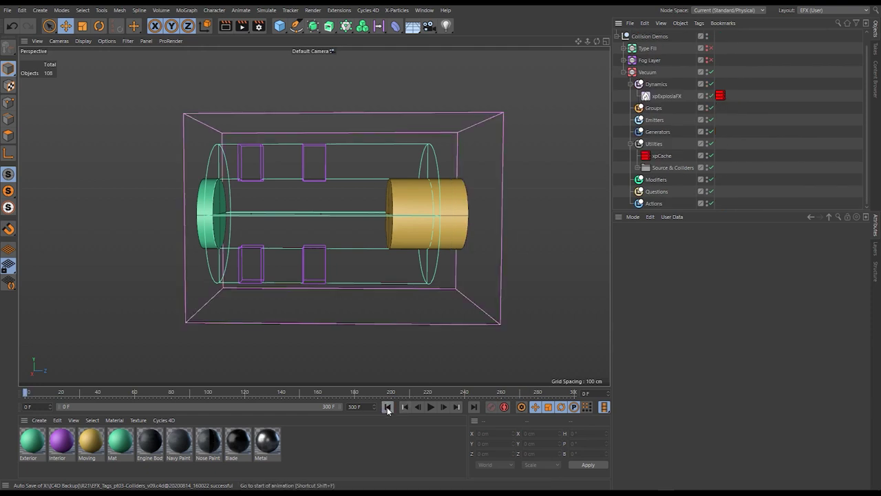
click(430, 407)
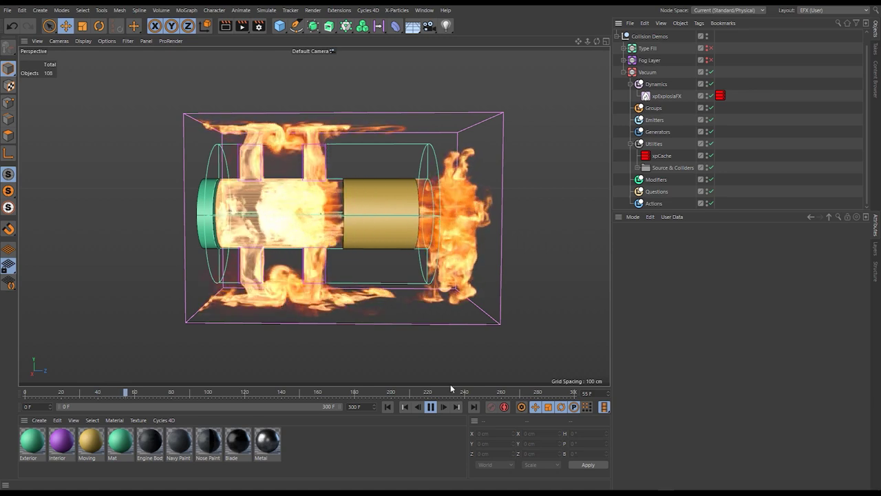
click(430, 407)
drag(130, 393, 178, 405)
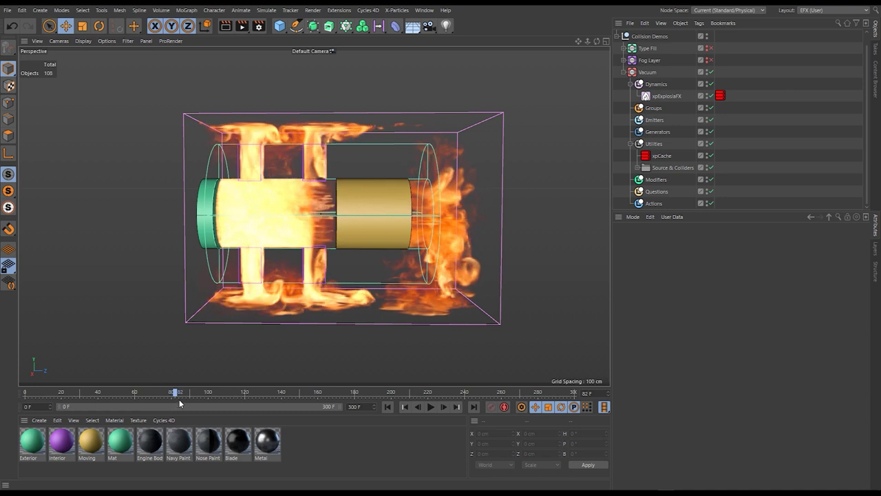